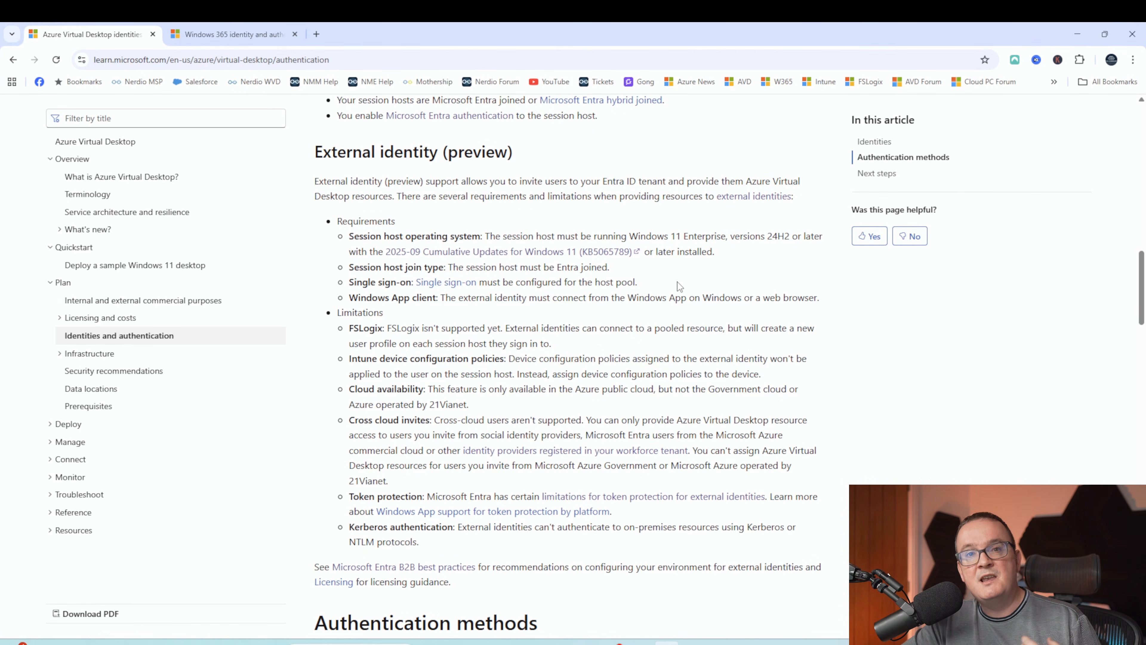
Examine the external identity (preview) requirements and limitations in the Azure Virtual Desktop and Windows 365 identity articles.
scroll(459, 268, "down", 1)
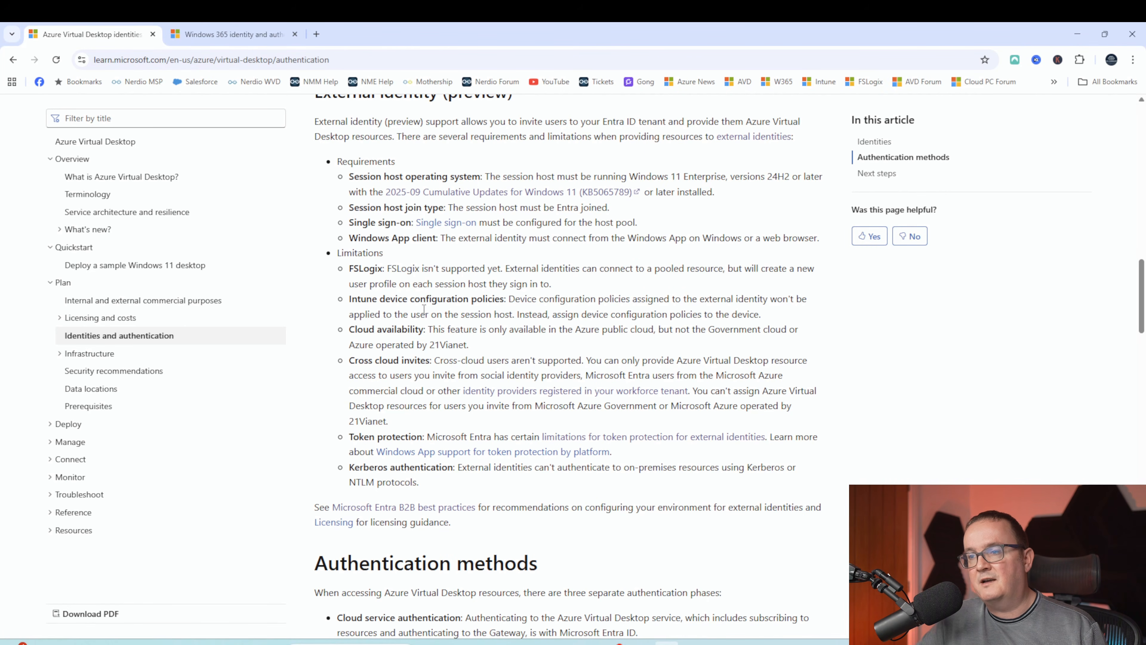
scroll(424, 310, "down", 5)
left_click_drag(359, 323, 525, 349)
left_click(426, 316)
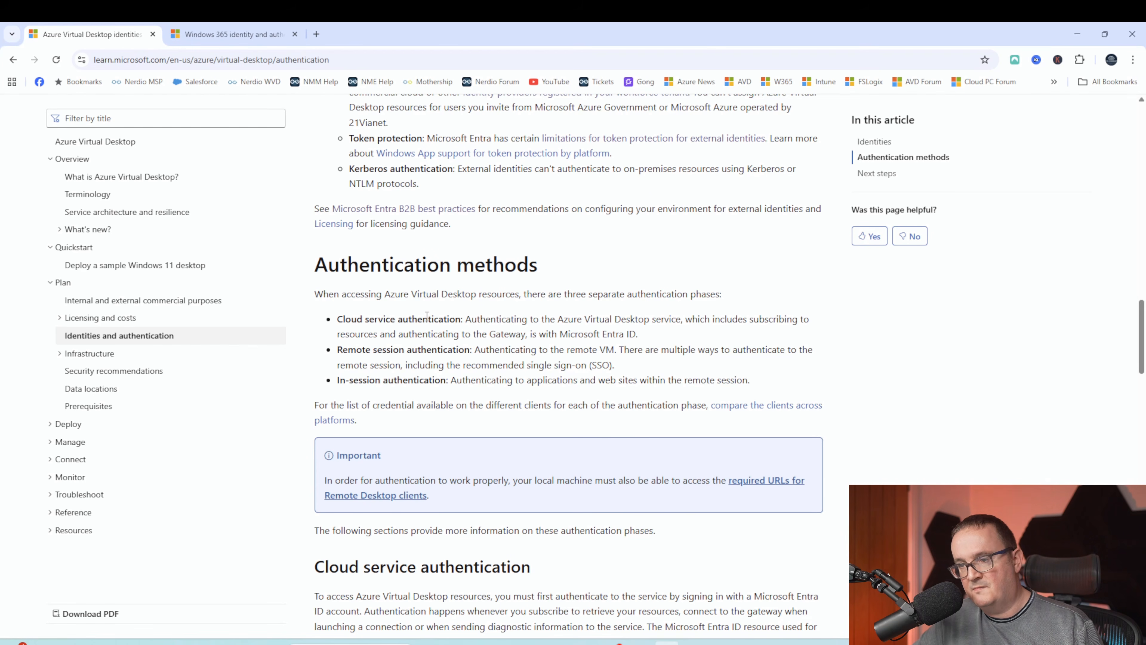
scroll(425, 333, "down", 1)
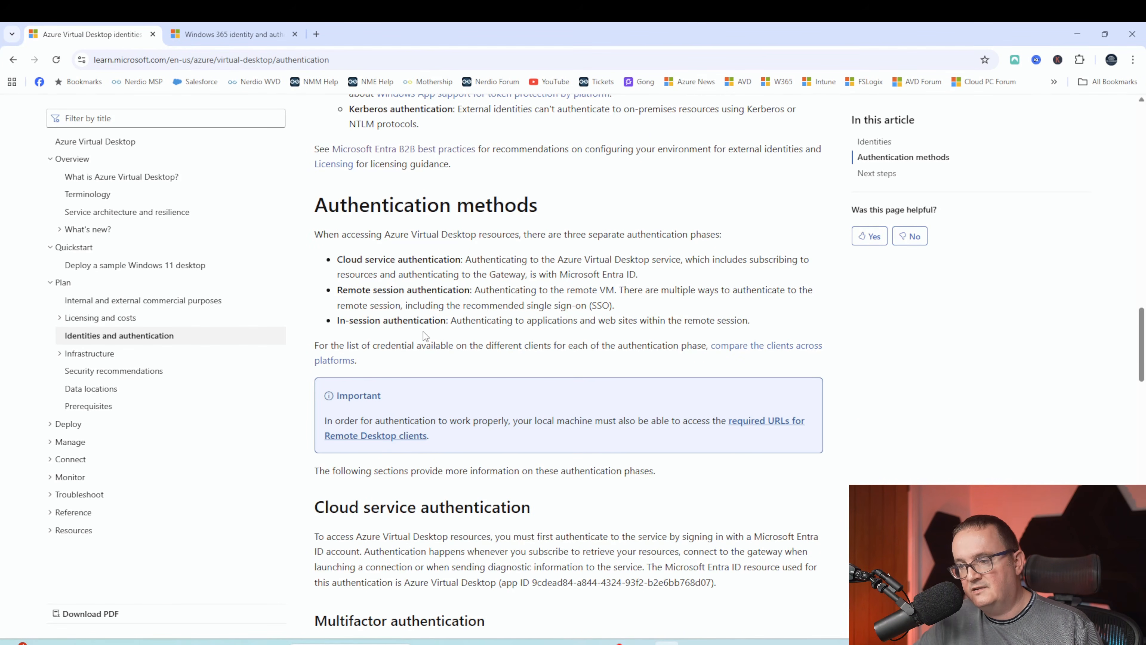
scroll(424, 335, "up", 3)
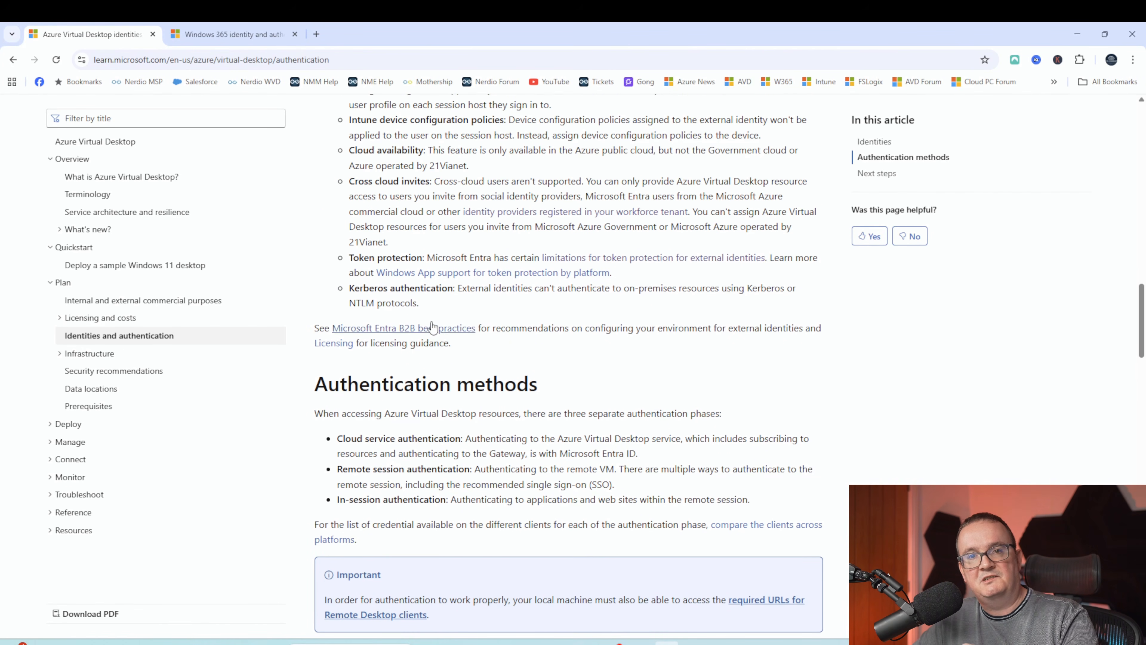
scroll(429, 334, "up", 3)
left_click(257, 28)
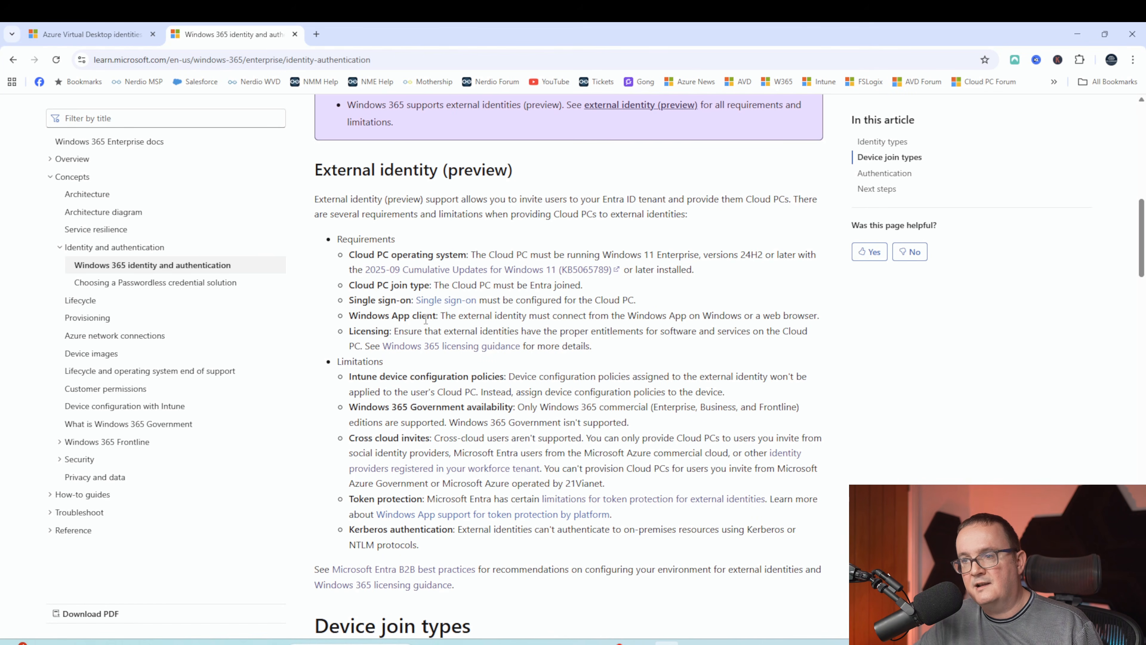
scroll(428, 327, "down", 1)
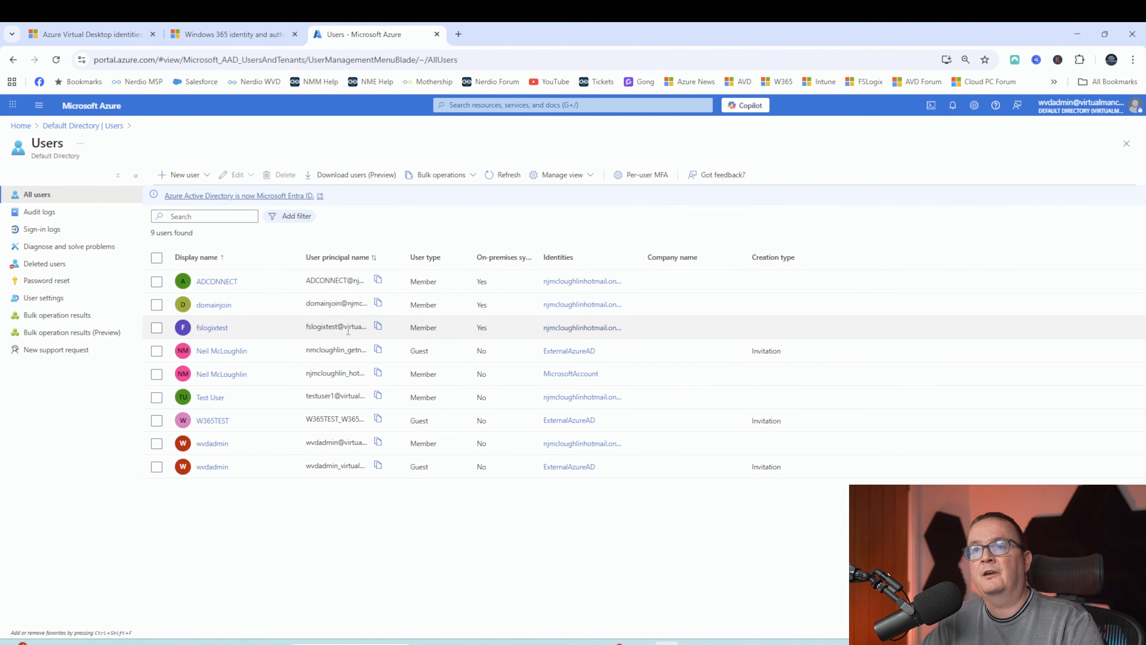
Start an external user invitation, entering the guest's e-mail address and the display name W365TEST2.
left_click(201, 176)
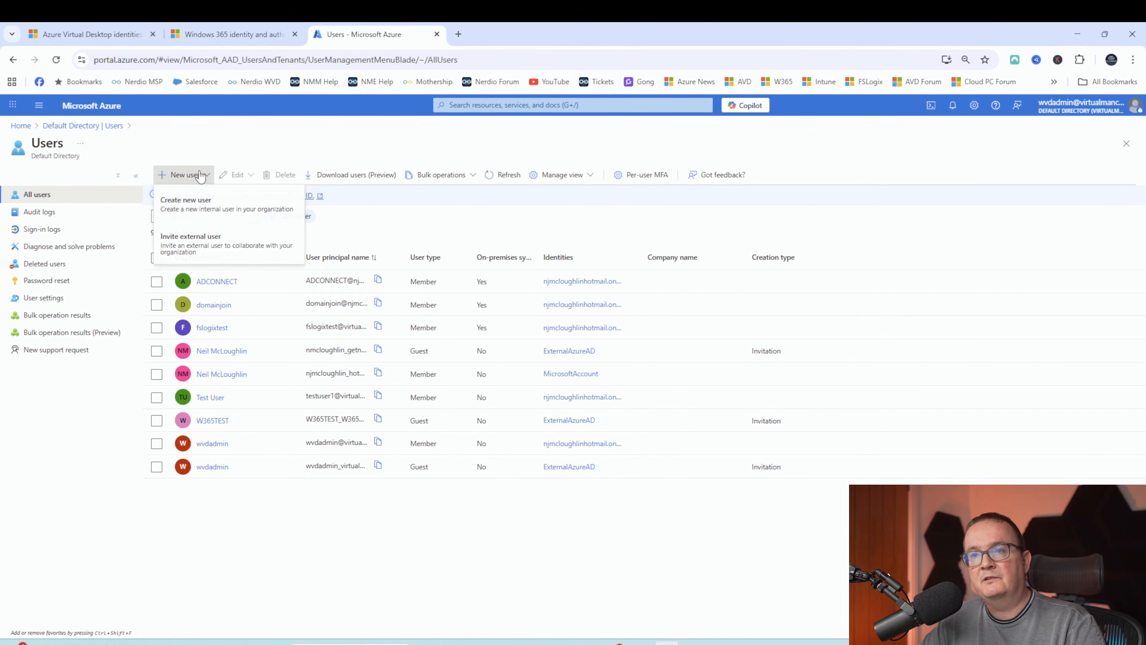
left_click(203, 247)
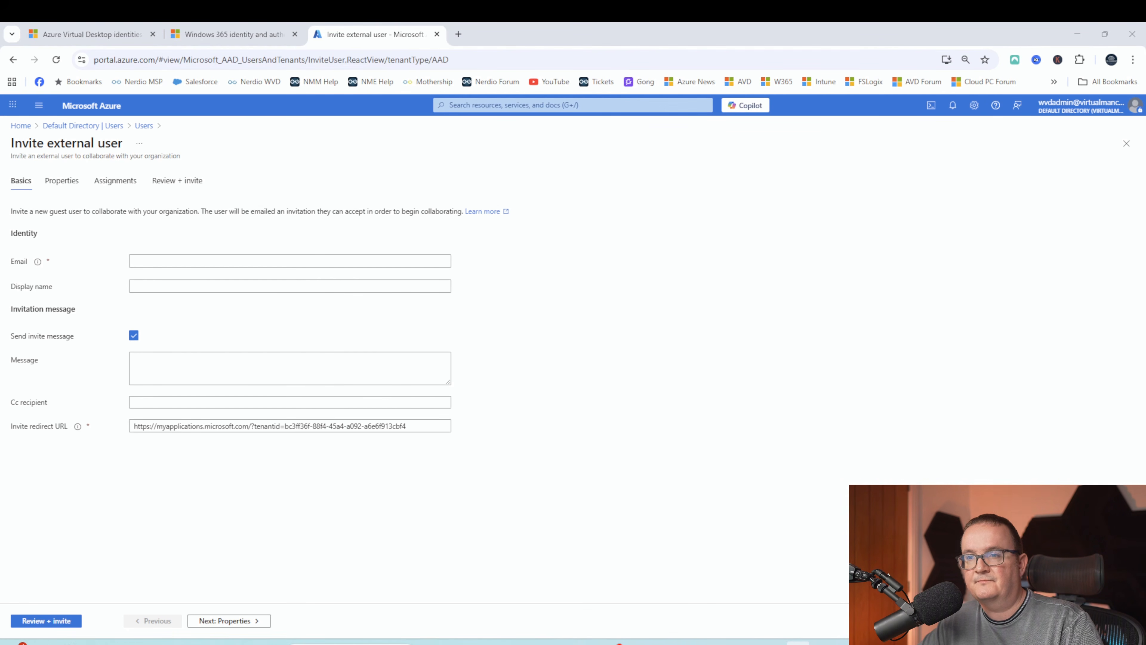
key("ctrl+v")
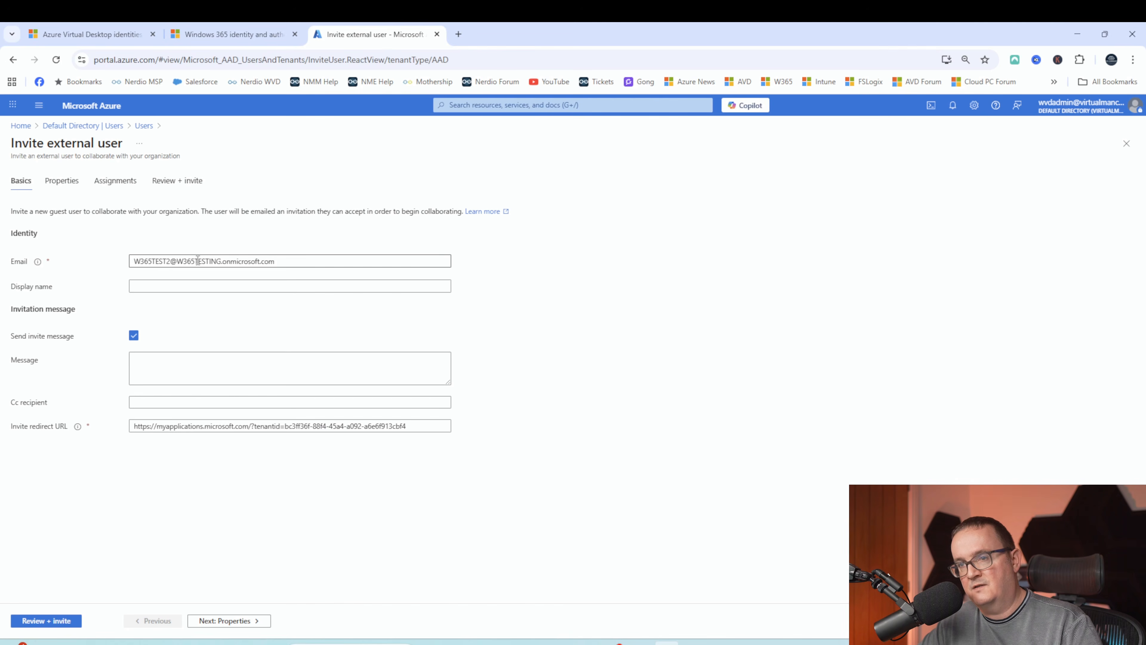
left_click(174, 282)
type("W365TEST2")
Write the invitation message "I would like to invite you to my tenant".
left_click(177, 369)
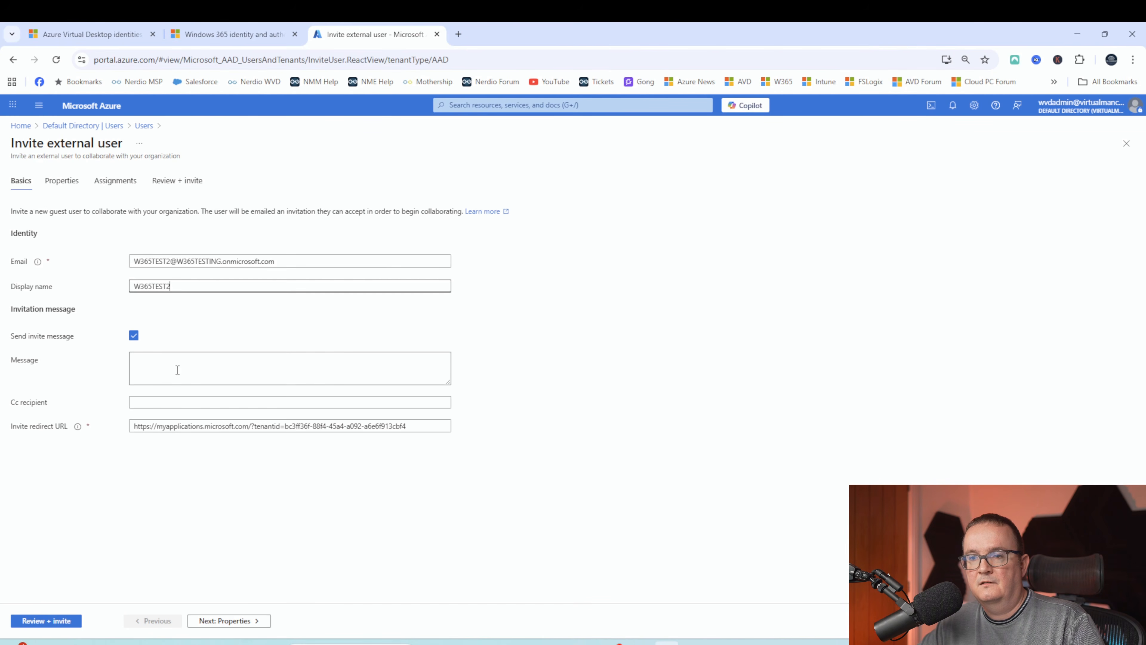
key("Caps_Lock")
type("I")
key("Caps_Lock")
type("would like to invite yo")
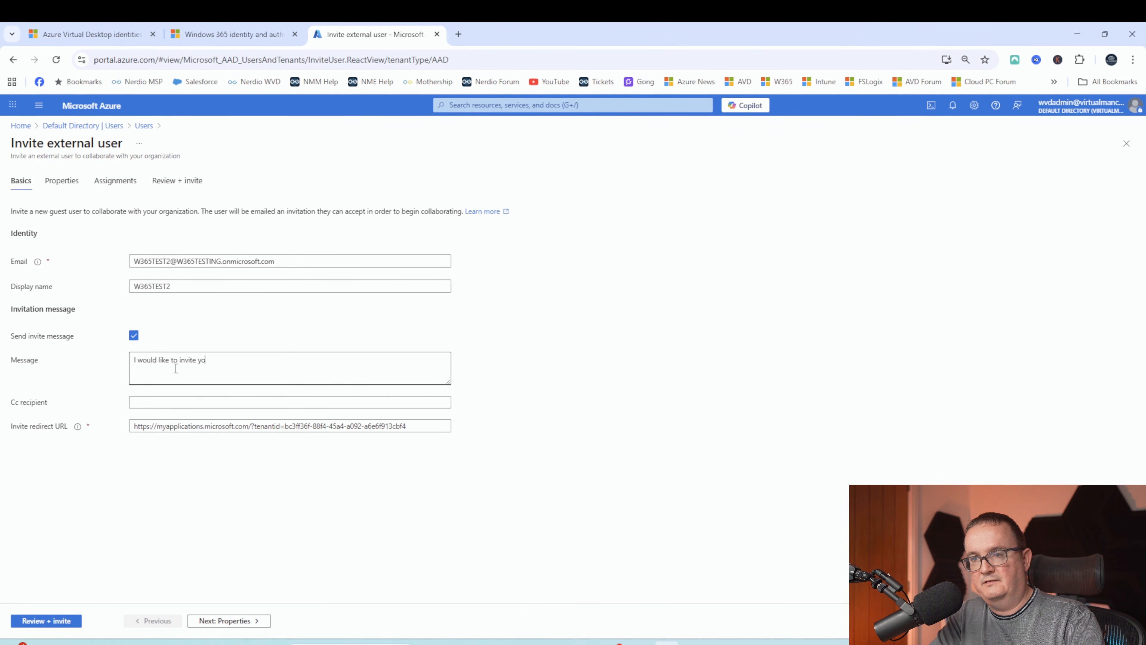
type("u to my tenant")
key("Caps_Lock")
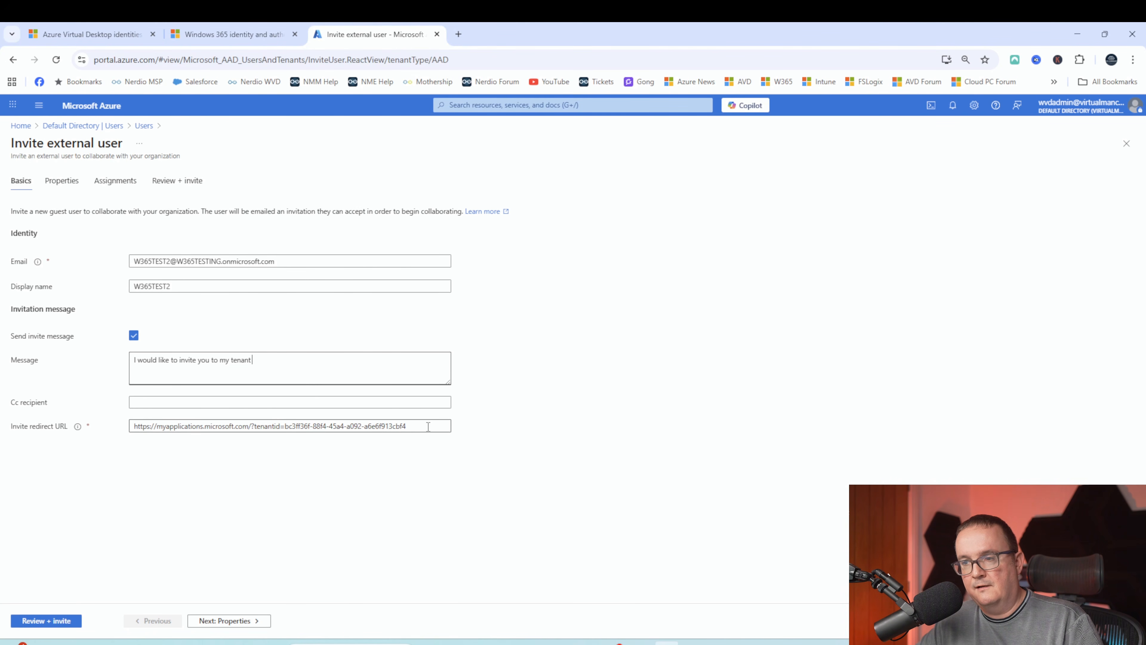
Copy the full invite redirect URL from the invitation form.
left_click_drag(407, 426, 108, 419)
right_click(184, 432)
left_click(220, 157)
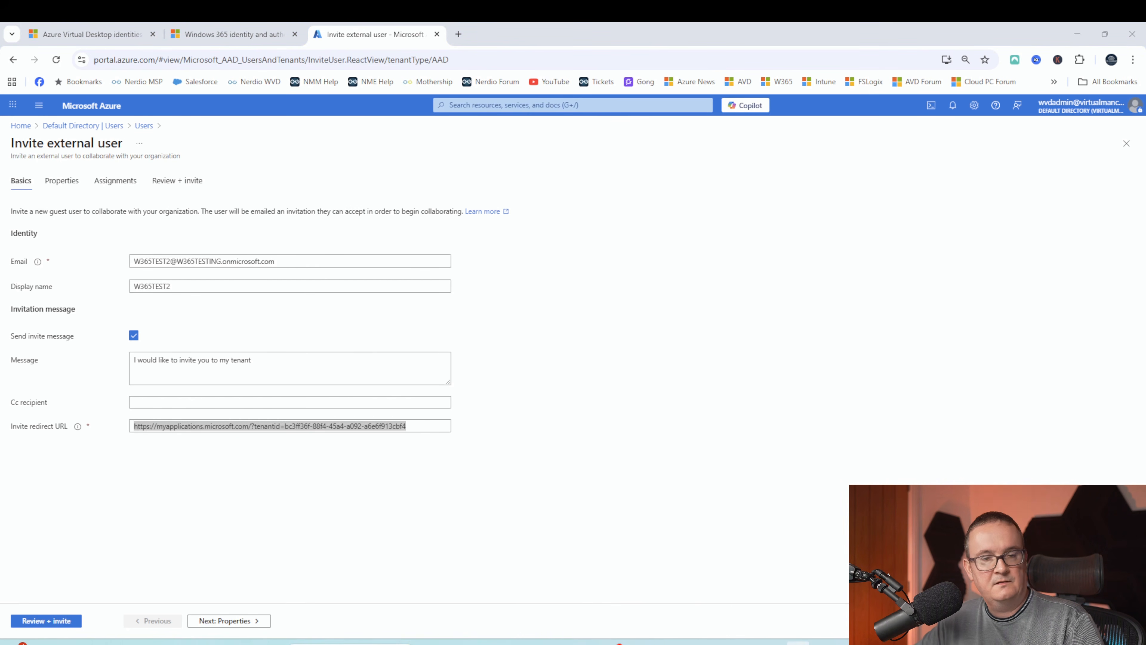
Set the usage location in the invited user's properties to United Kingdom.
left_click(244, 621)
scroll(228, 505, "down", 4)
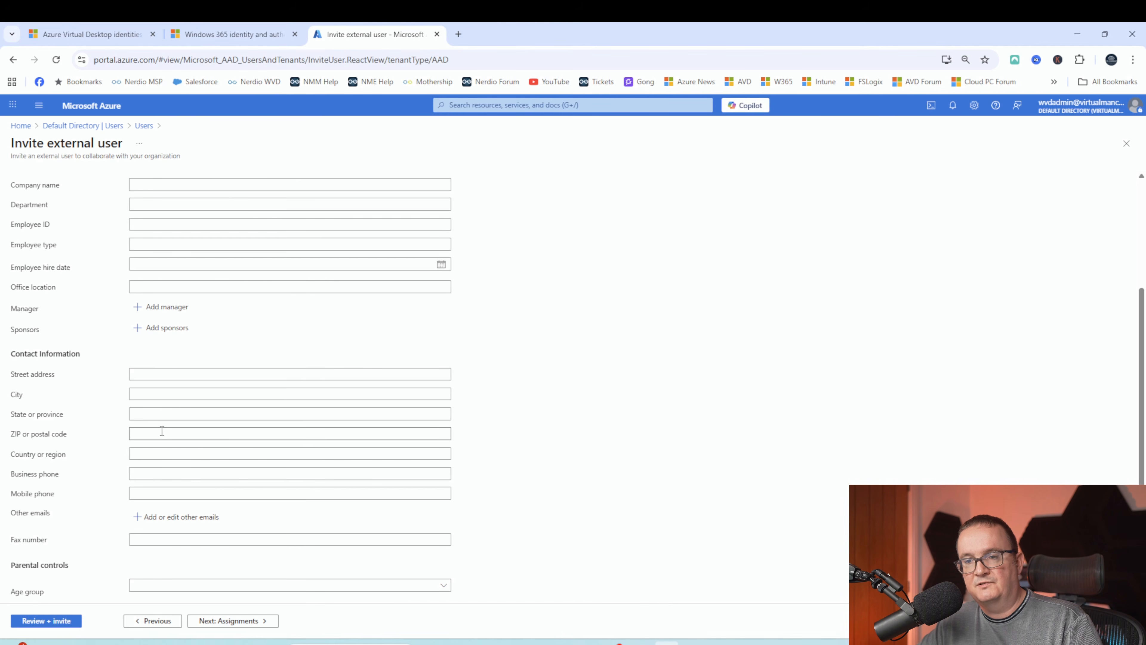
scroll(156, 453, "down", 2)
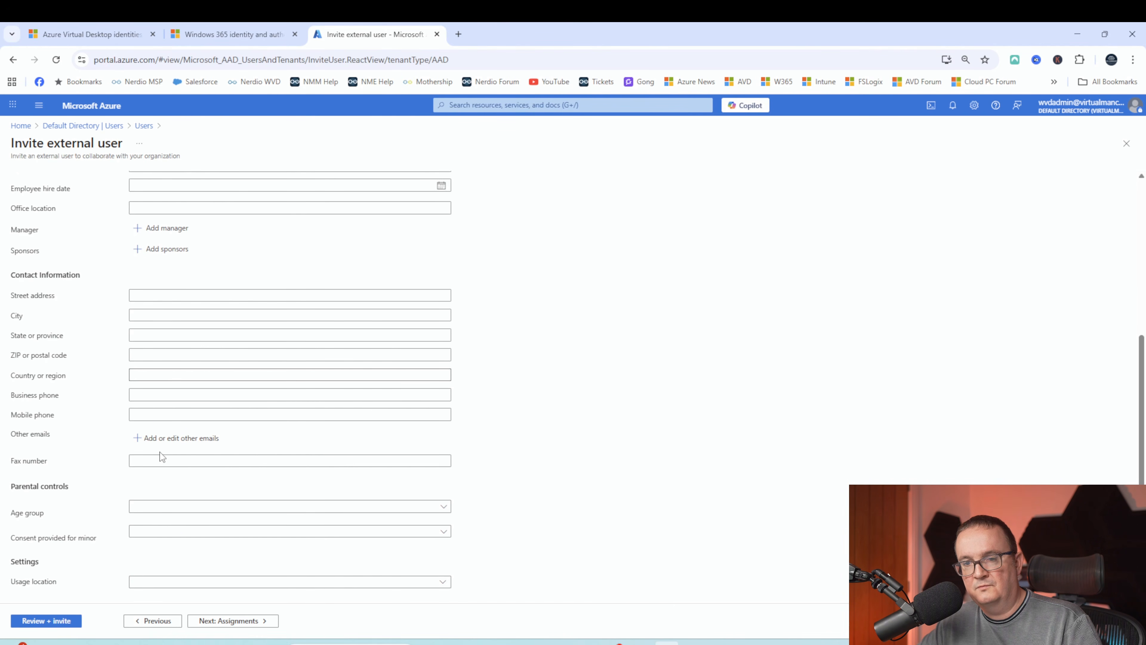
left_click(253, 581)
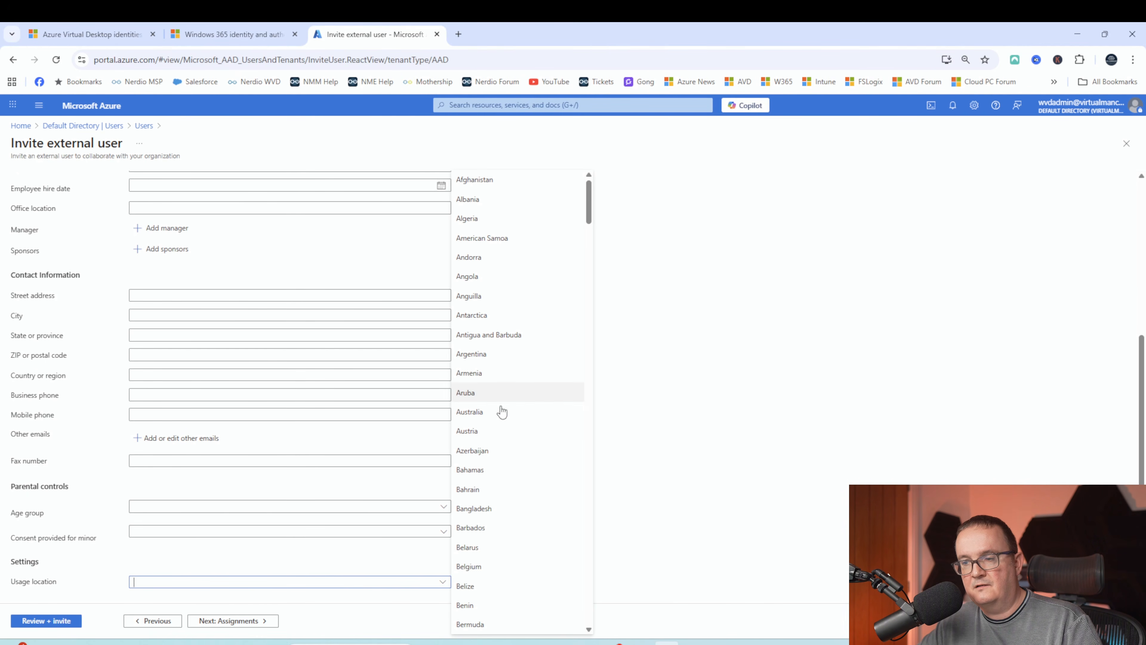
scroll(504, 328, "down", 10)
scroll(509, 325, "down", 20)
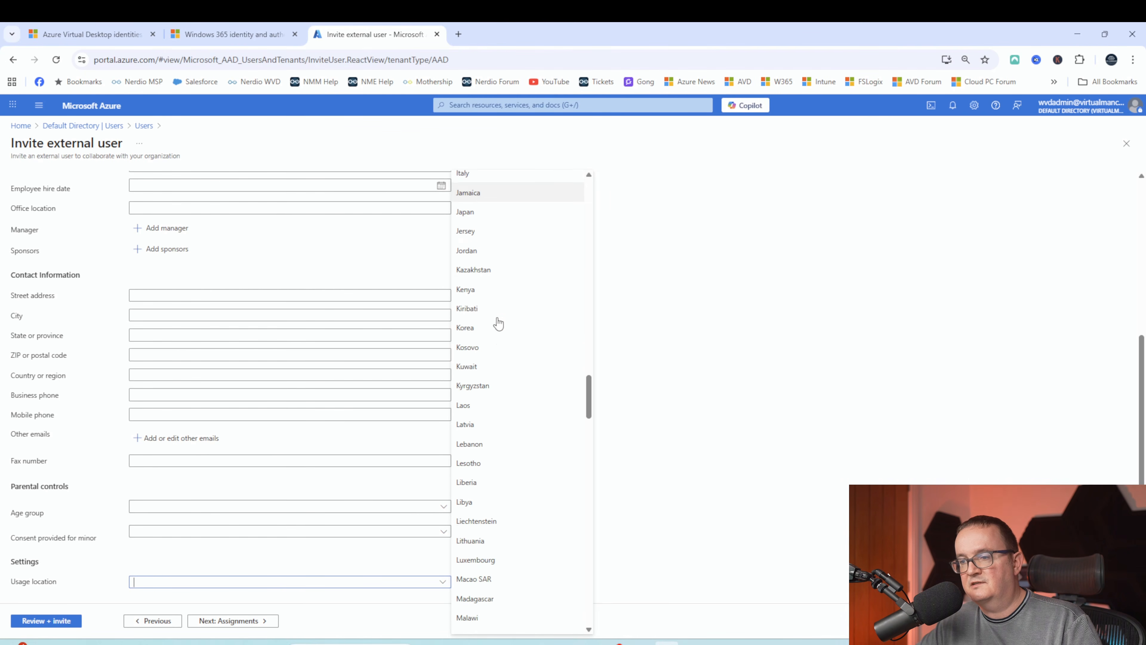
scroll(493, 329, "down", 15)
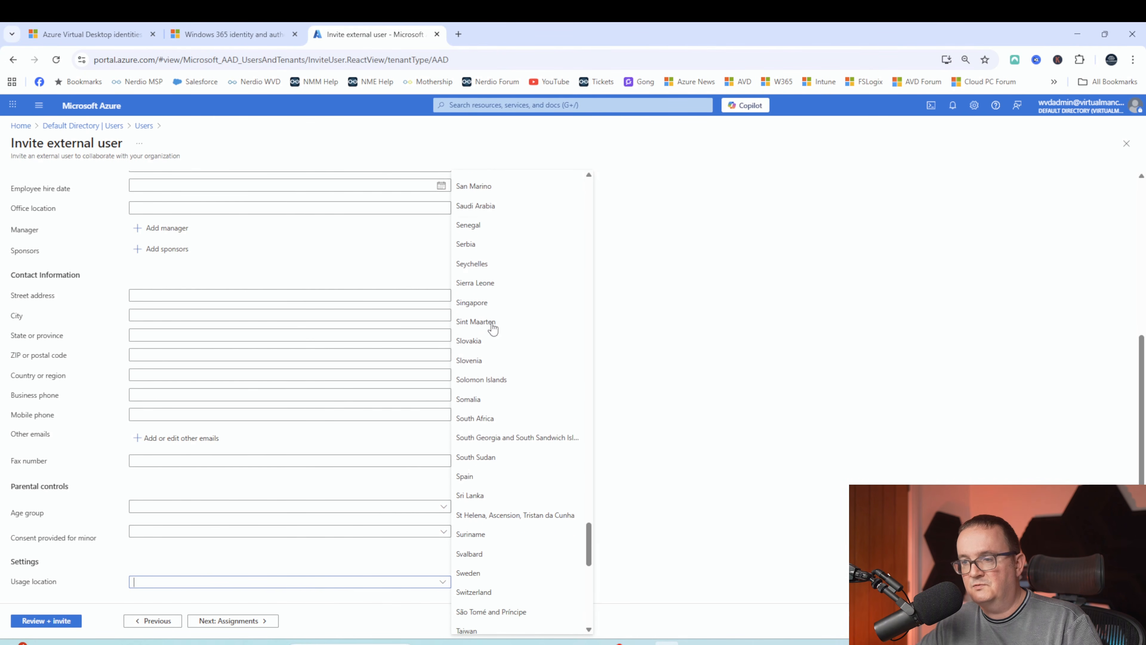
scroll(493, 329, "down", 3)
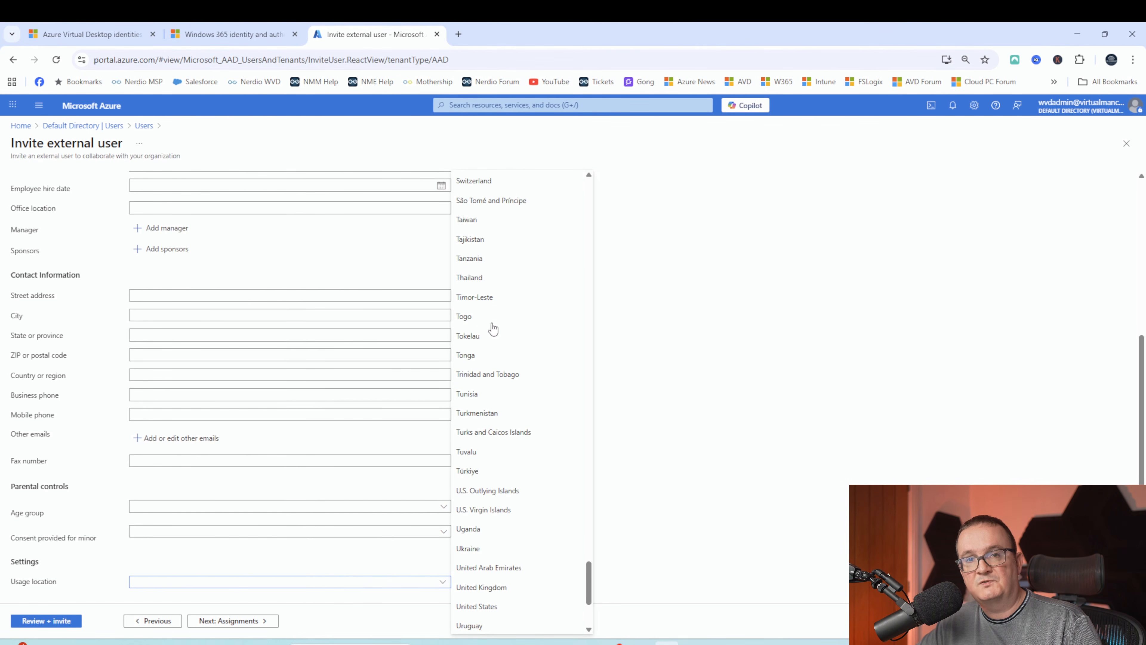
left_click(499, 474)
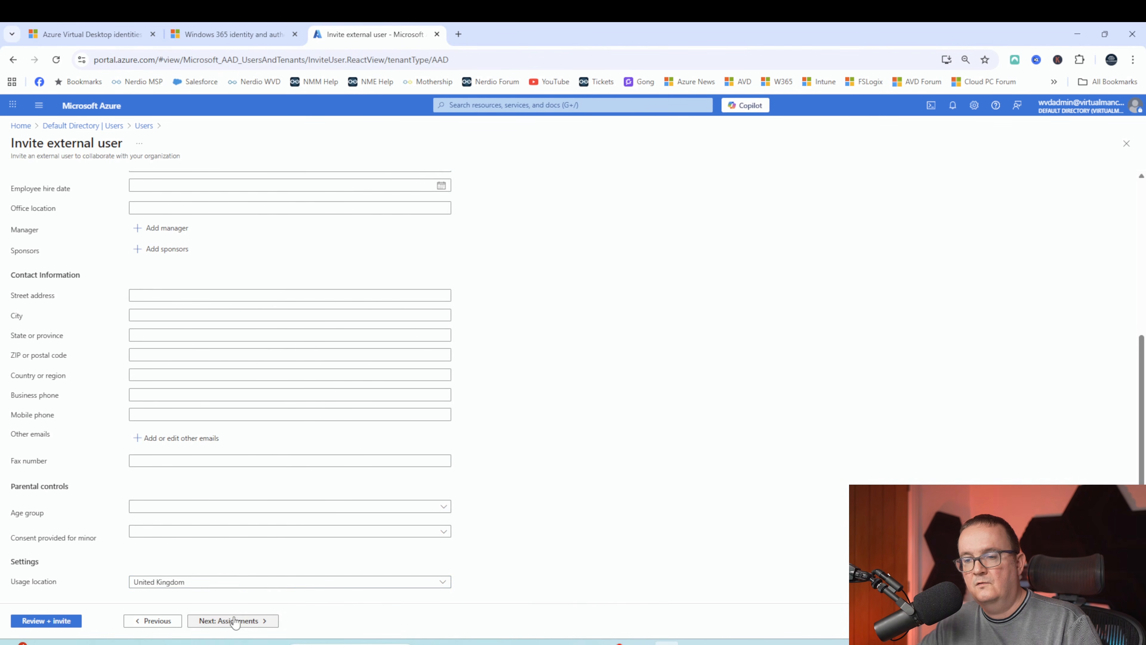
Send the invitation without any group or role assignments and refresh the user list.
left_click(235, 621)
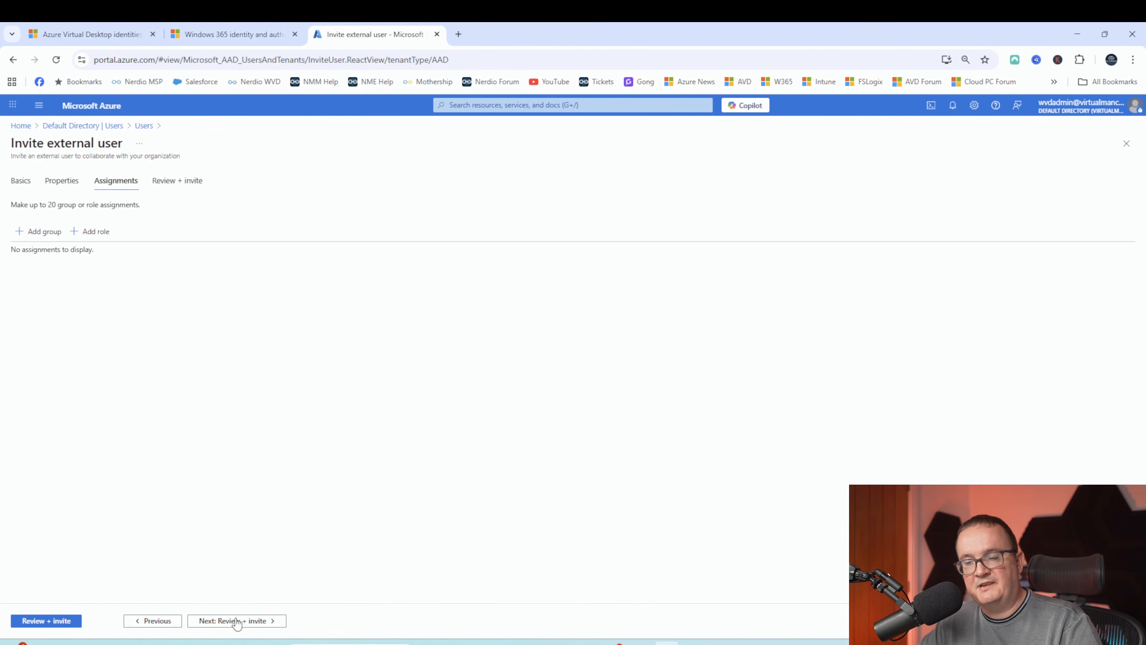
left_click(237, 621)
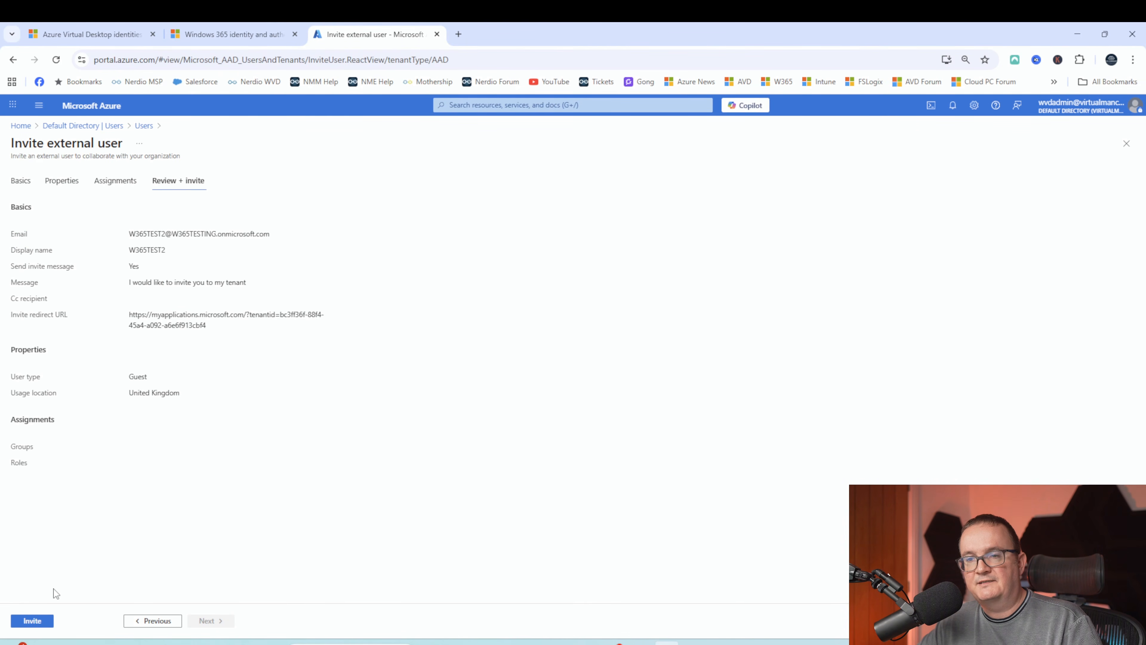
left_click(32, 621)
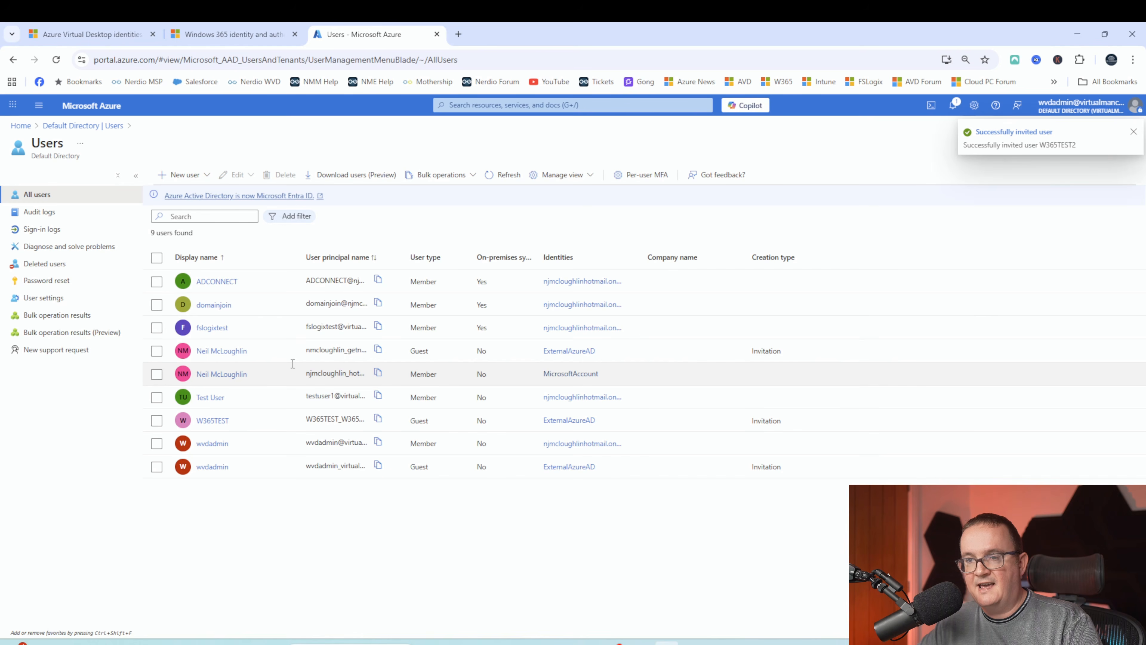
left_click(504, 174)
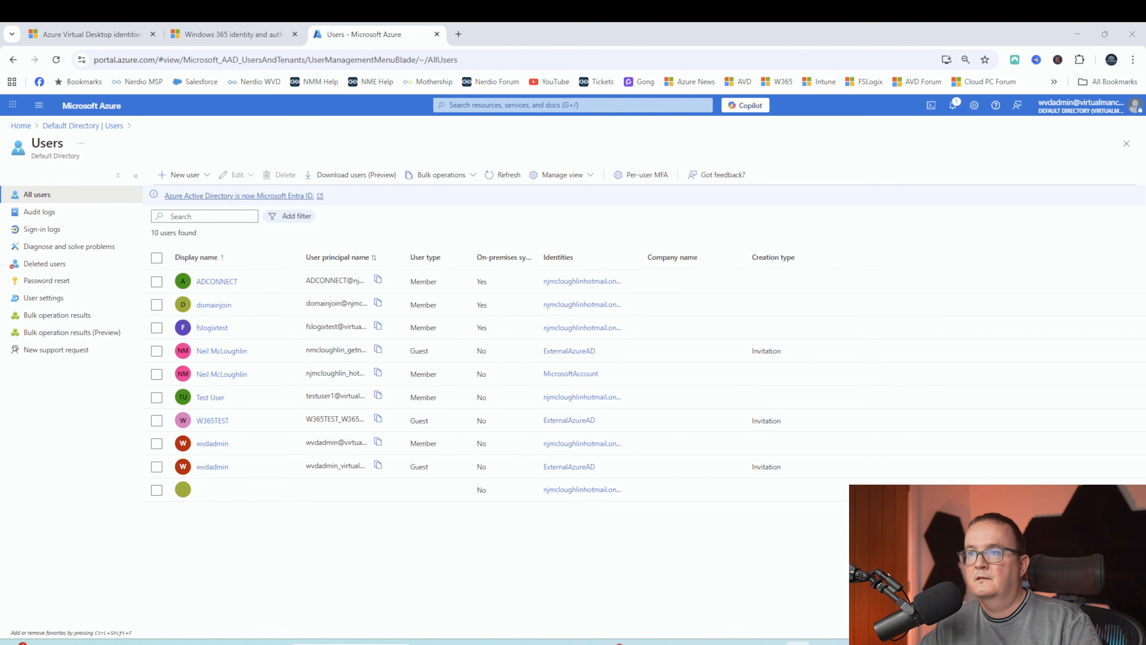
Open the copied redirect URL in a new browser tab and sign in with the invited account's e-mail and password.
left_click(458, 33)
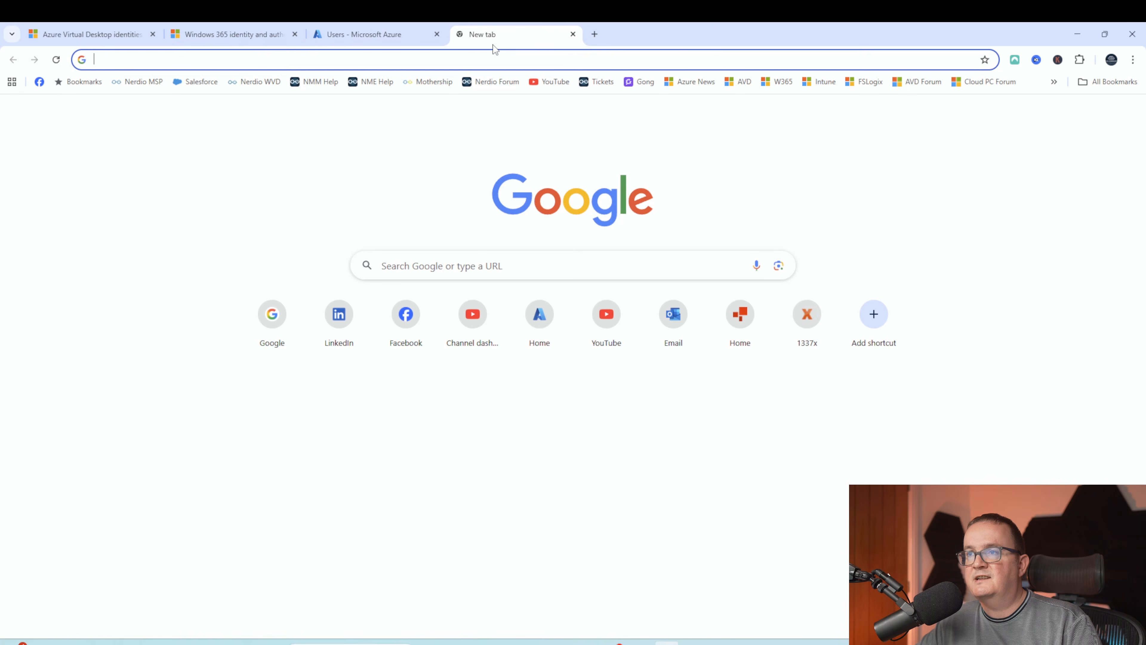
left_click(468, 55)
key("ctrl+v")
key("Return")
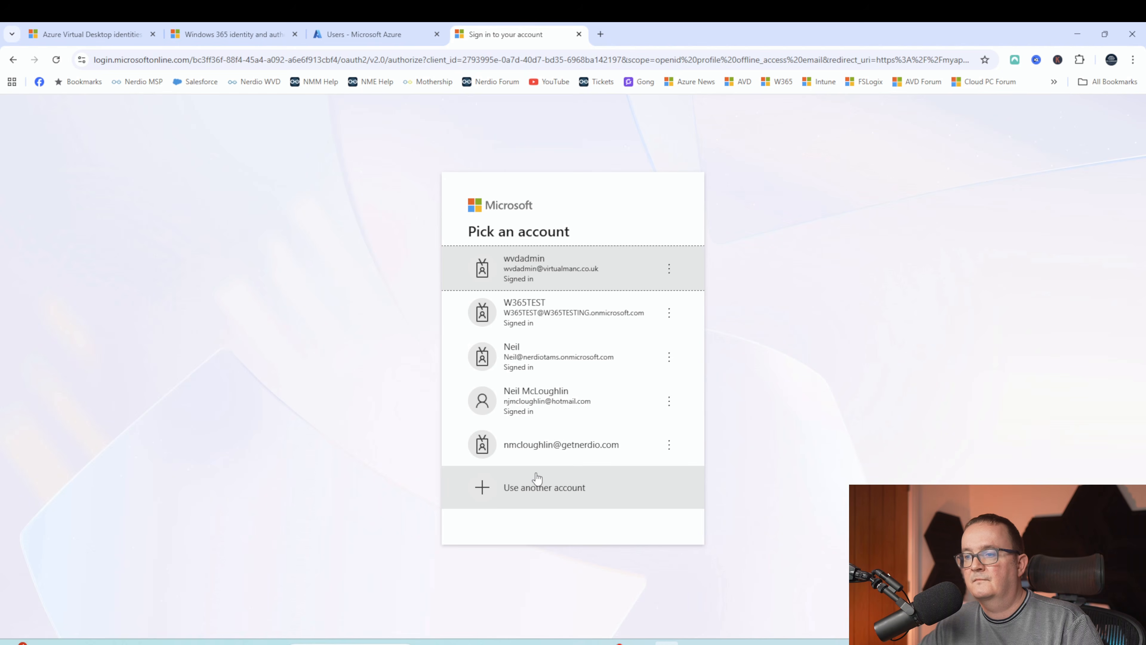
left_click(535, 481)
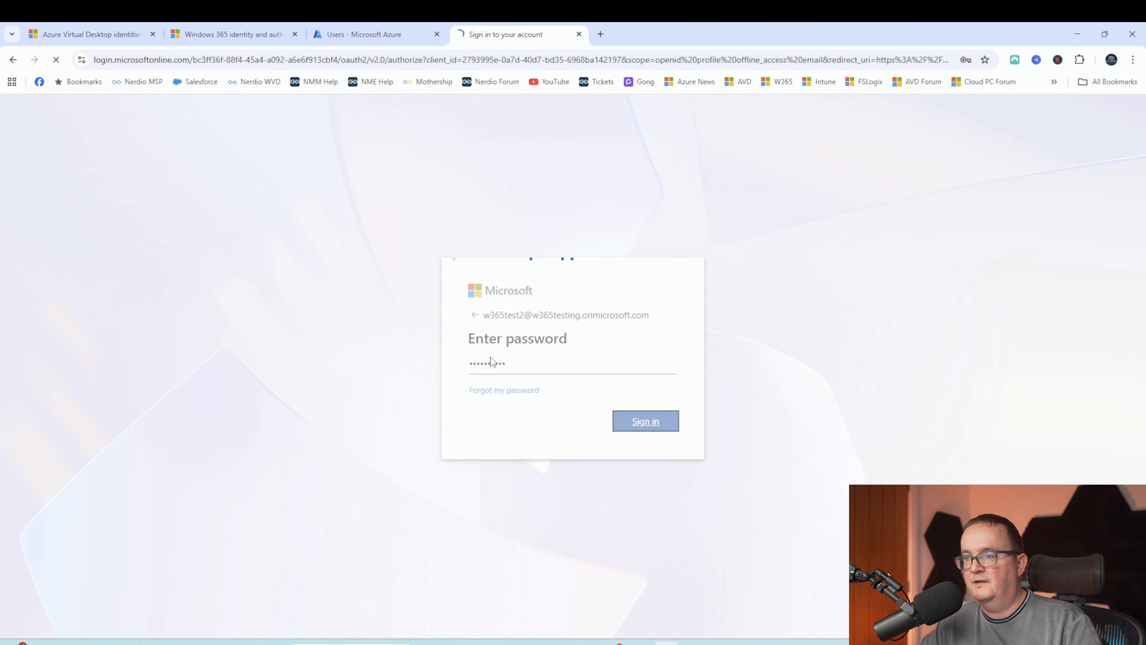
key("Return")
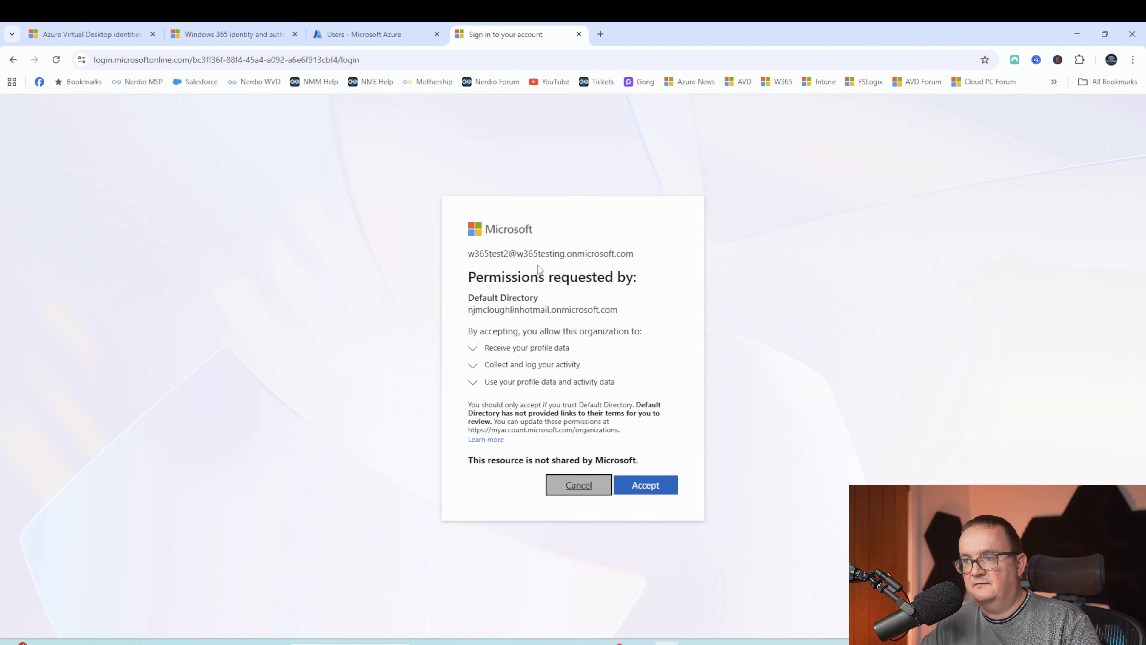
Examine the guest account and the requesting directory named in the permissions request.
left_click_drag(470, 297, 619, 326)
left_click(523, 302)
left_click_drag(469, 254, 634, 255)
left_click(634, 255)
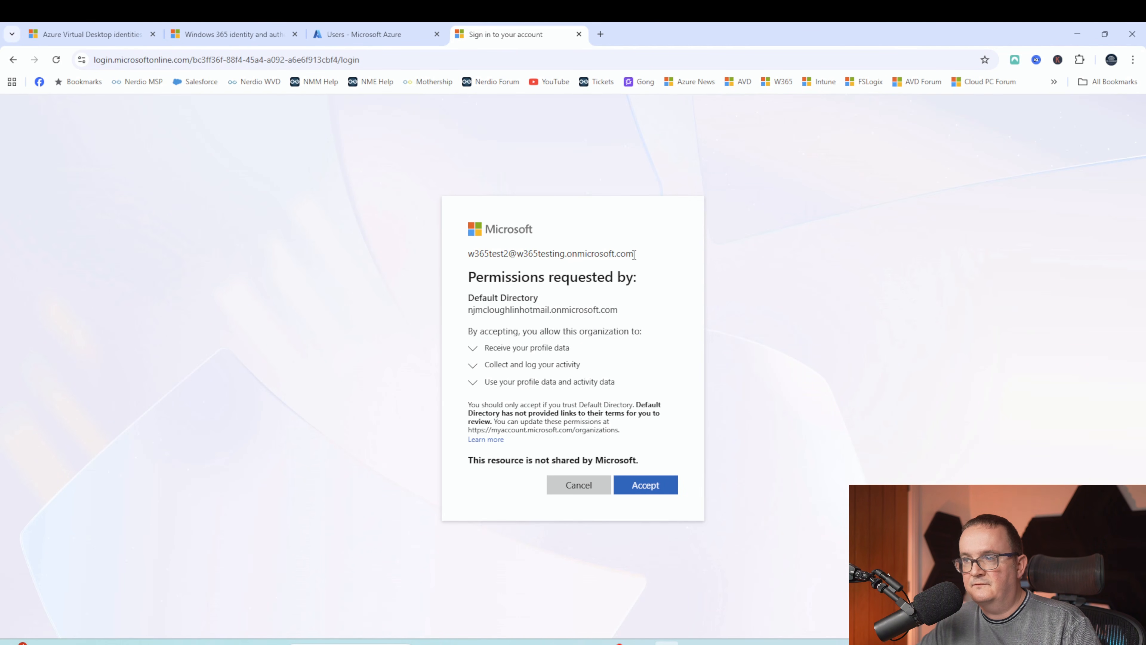
left_click_drag(468, 254, 618, 254)
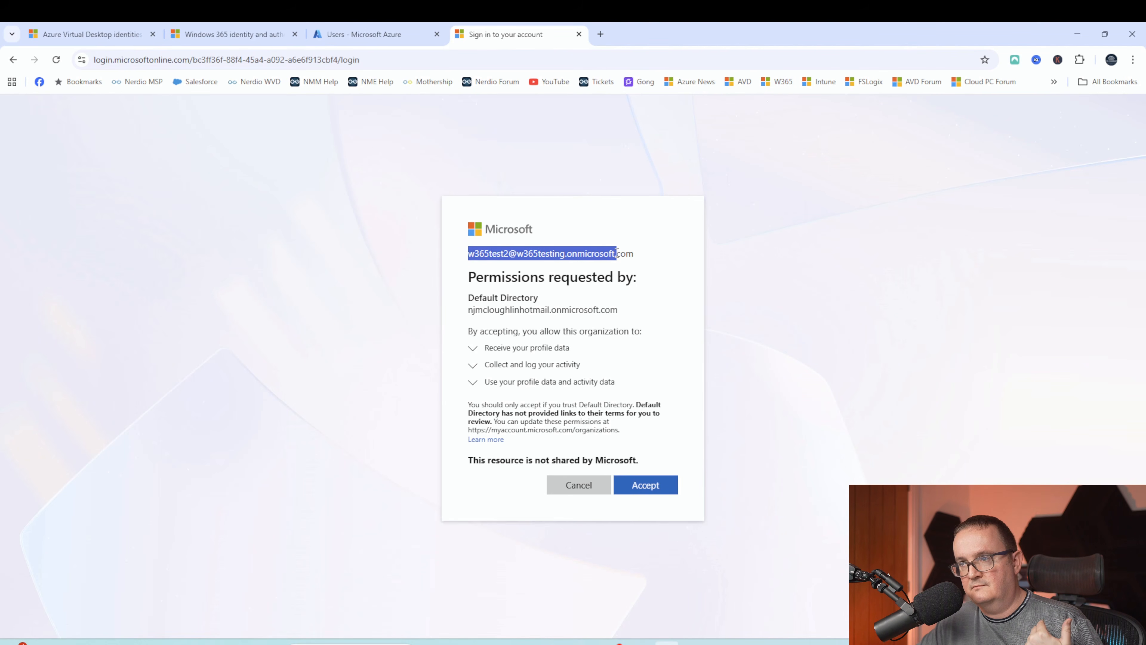
left_click(618, 254)
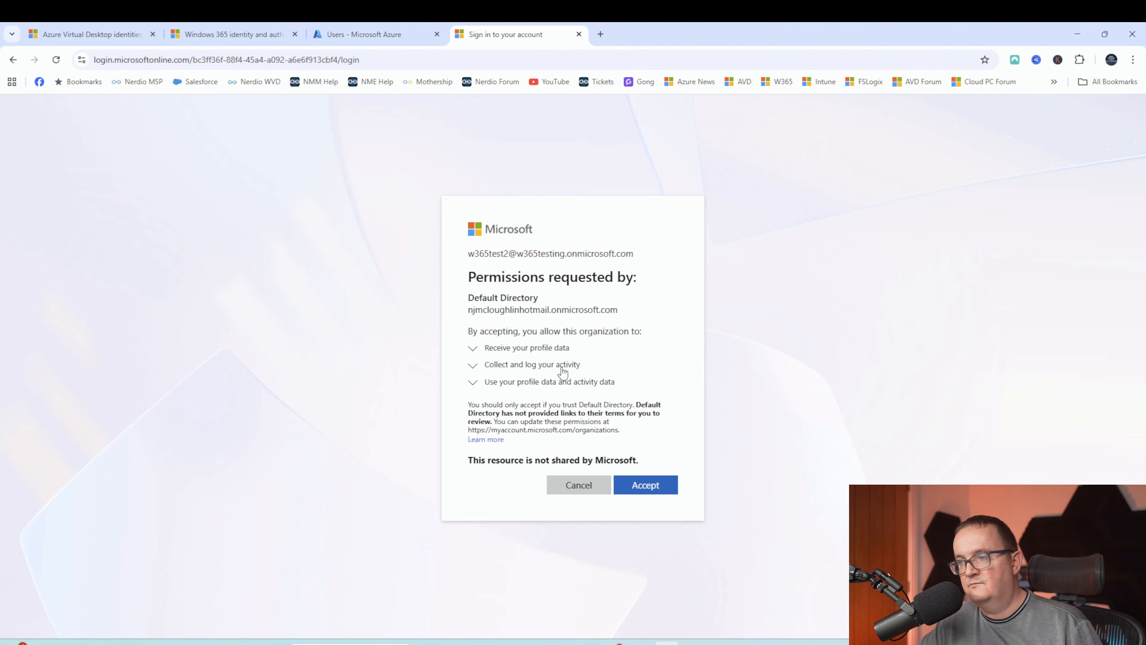
double_click(482, 311)
left_click(567, 303)
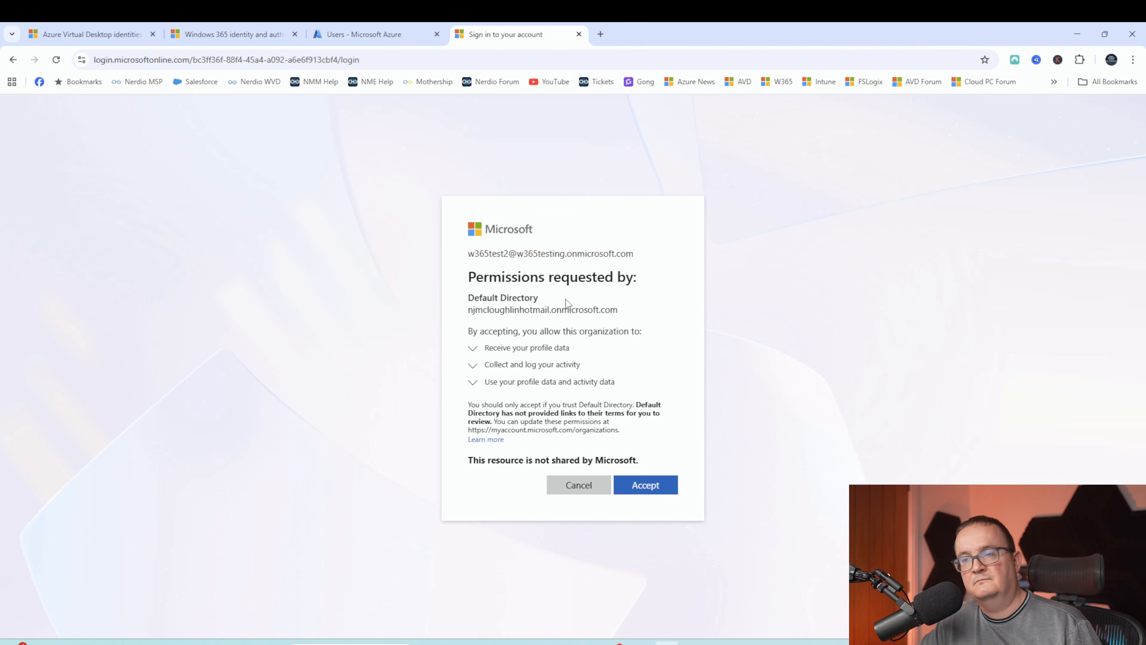
Accept the directory's permissions request and refresh the user list in the Azure portal.
left_click(646, 484)
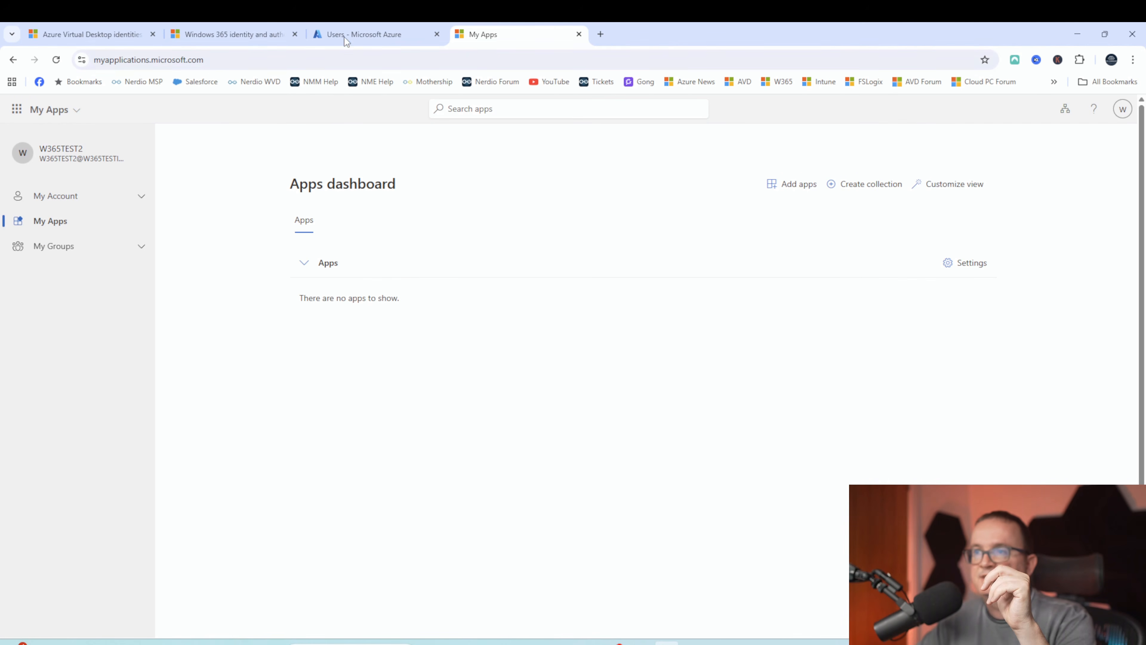
left_click(352, 37)
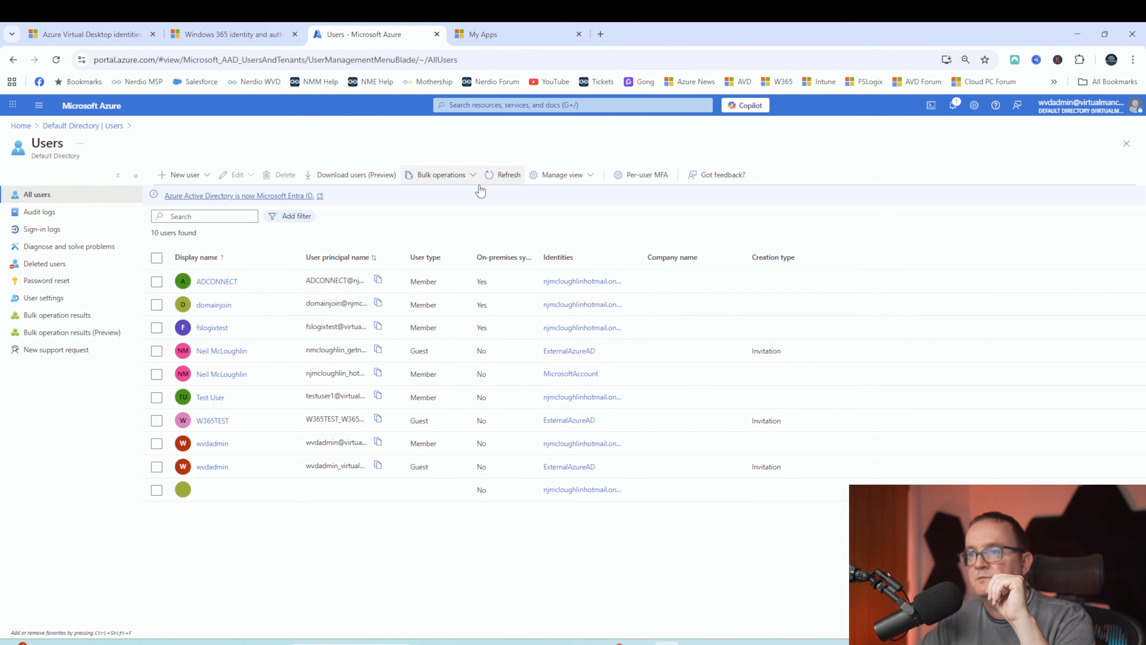
left_click(492, 177)
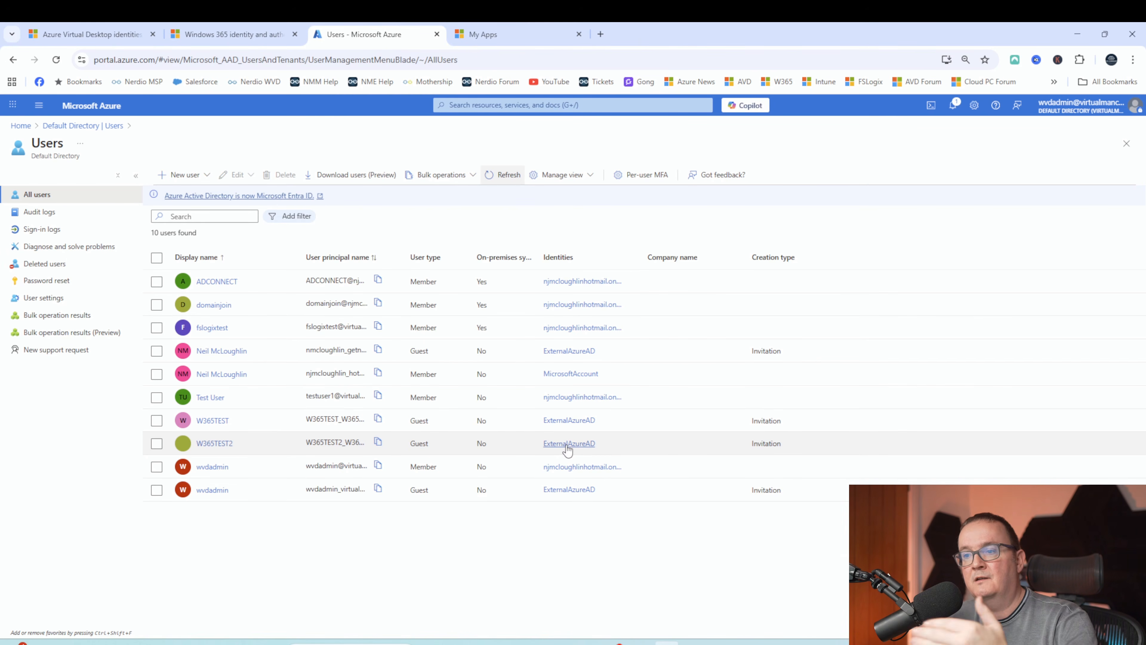
Open the assignments of the EXTERNALTEST host pool's EXTERNALTEST-AppGroup application group in Azure Virtual Desktop.
left_click(375, 452)
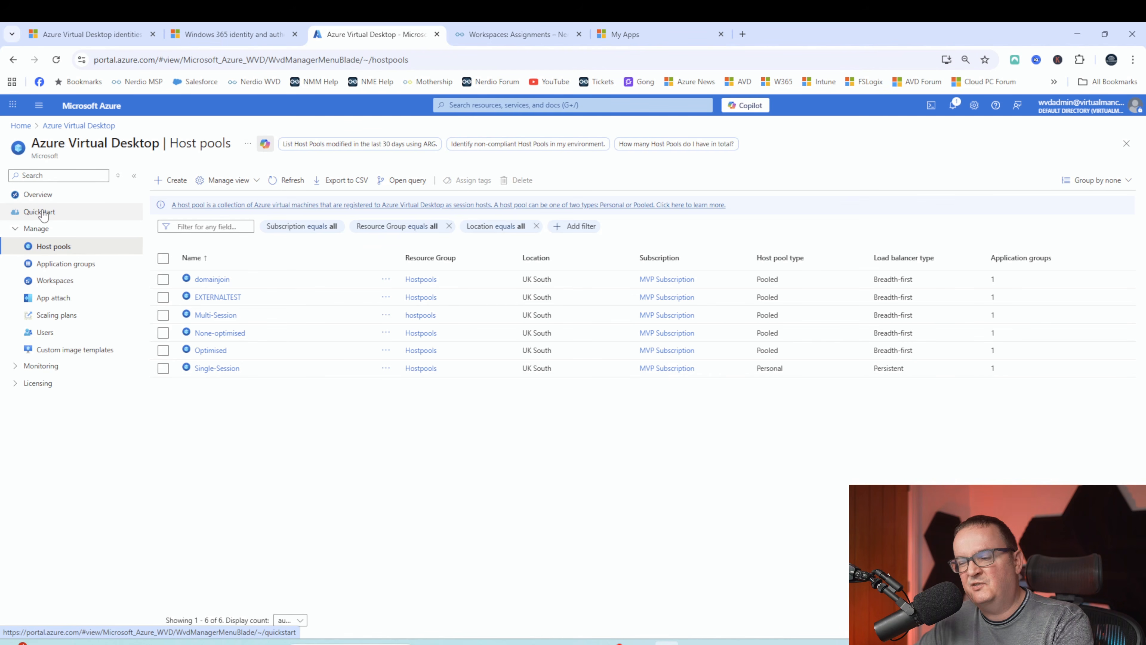
left_click(210, 297)
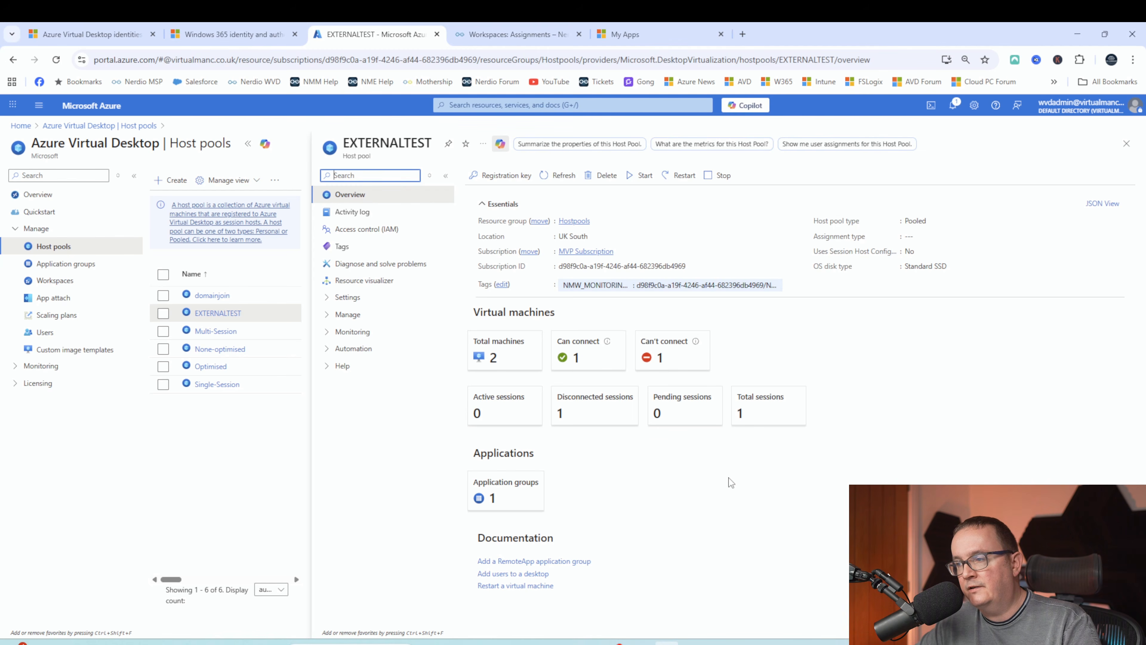
left_click(506, 494)
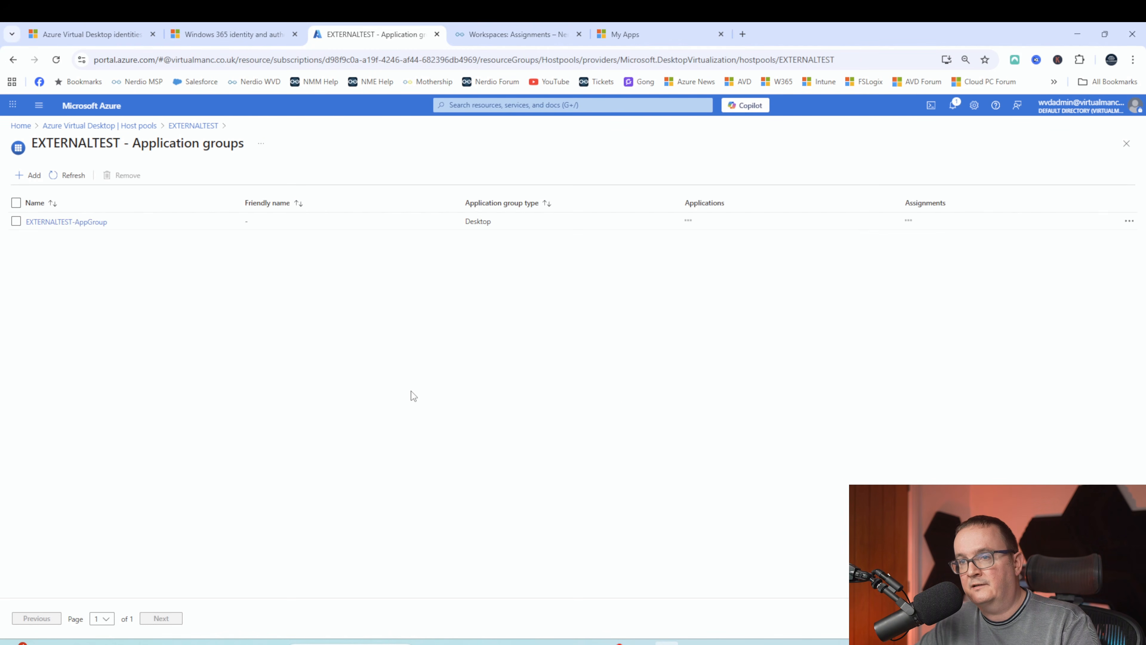
left_click(74, 222)
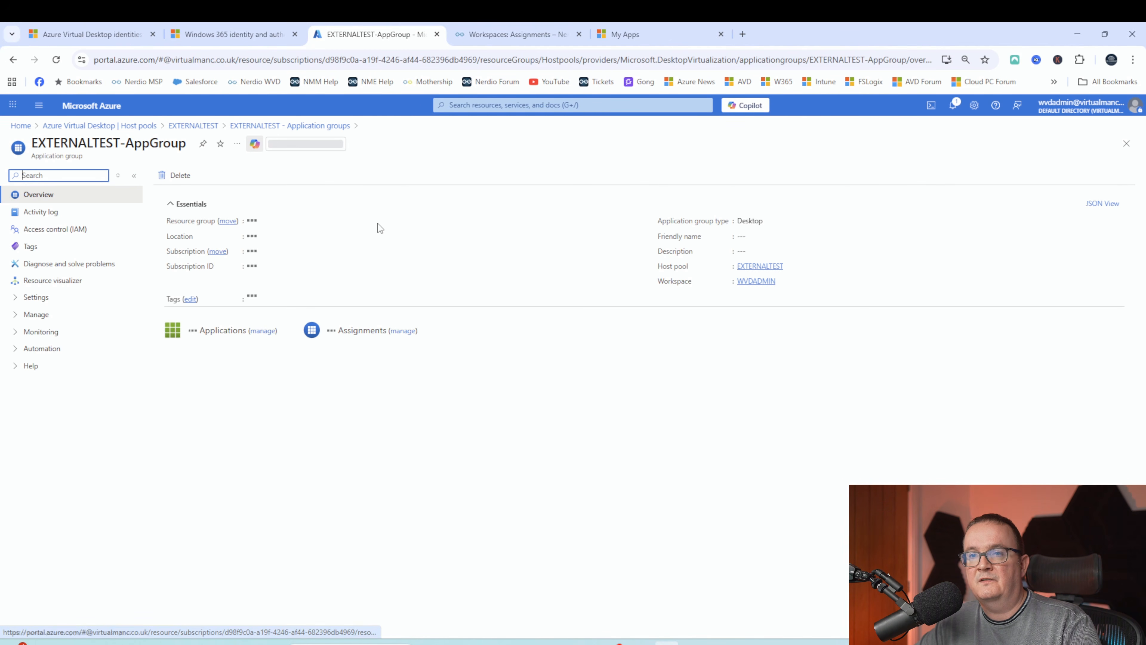
left_click(399, 334)
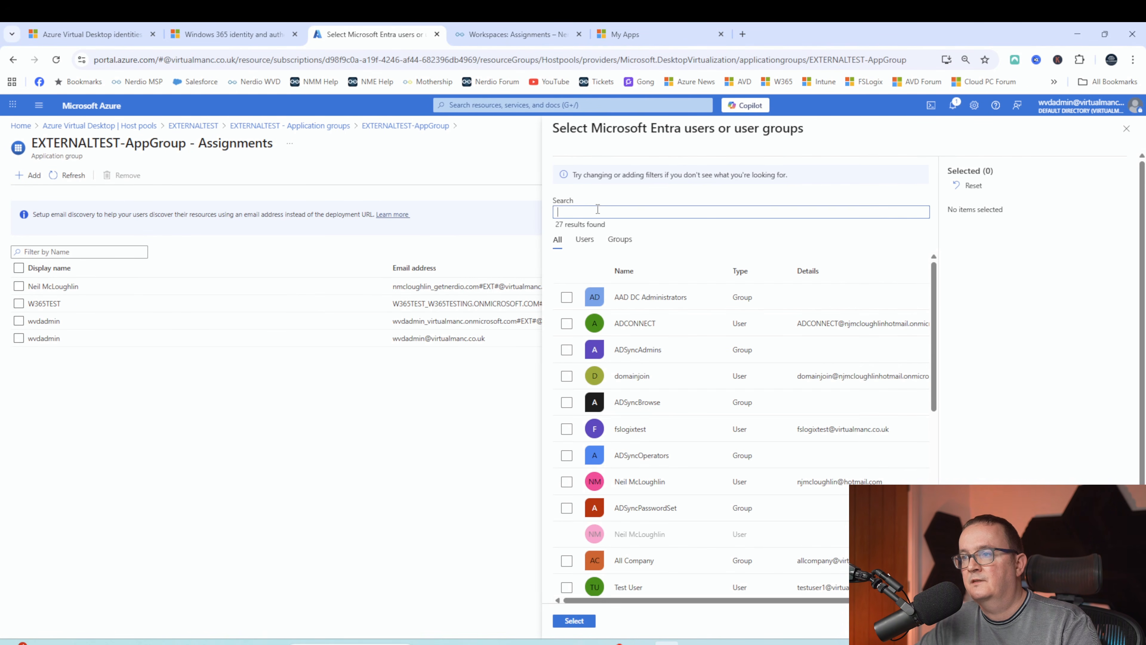
Search the Entra users for W365 and assign the external user W365TEST2 to the application group.
type("5")
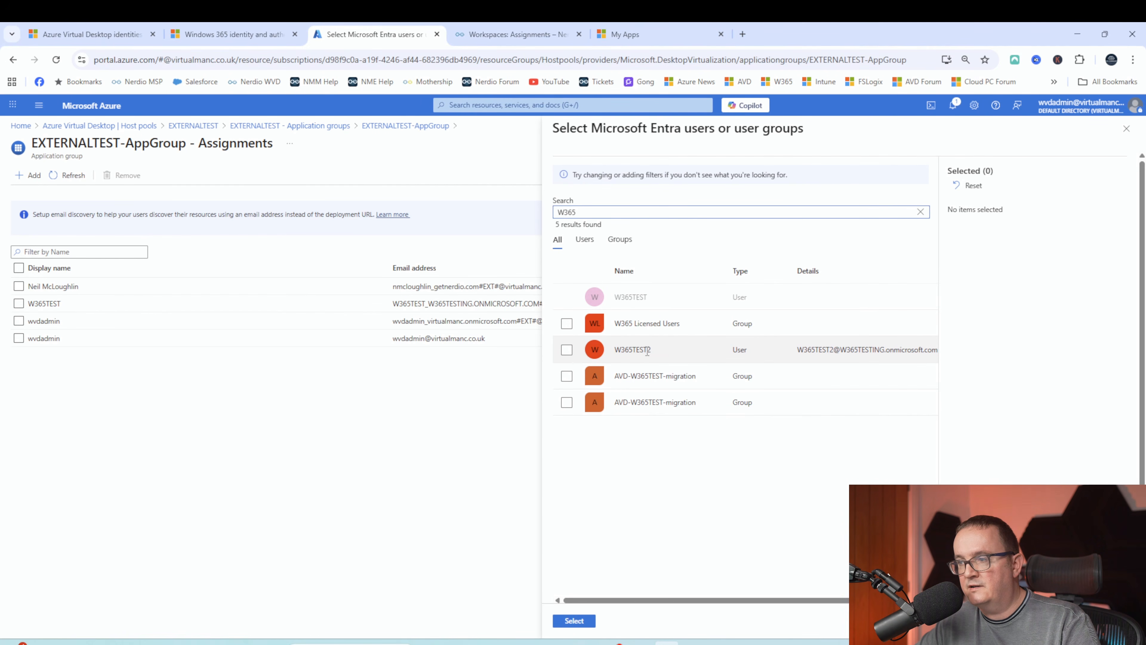
scroll(818, 345, "right", 2)
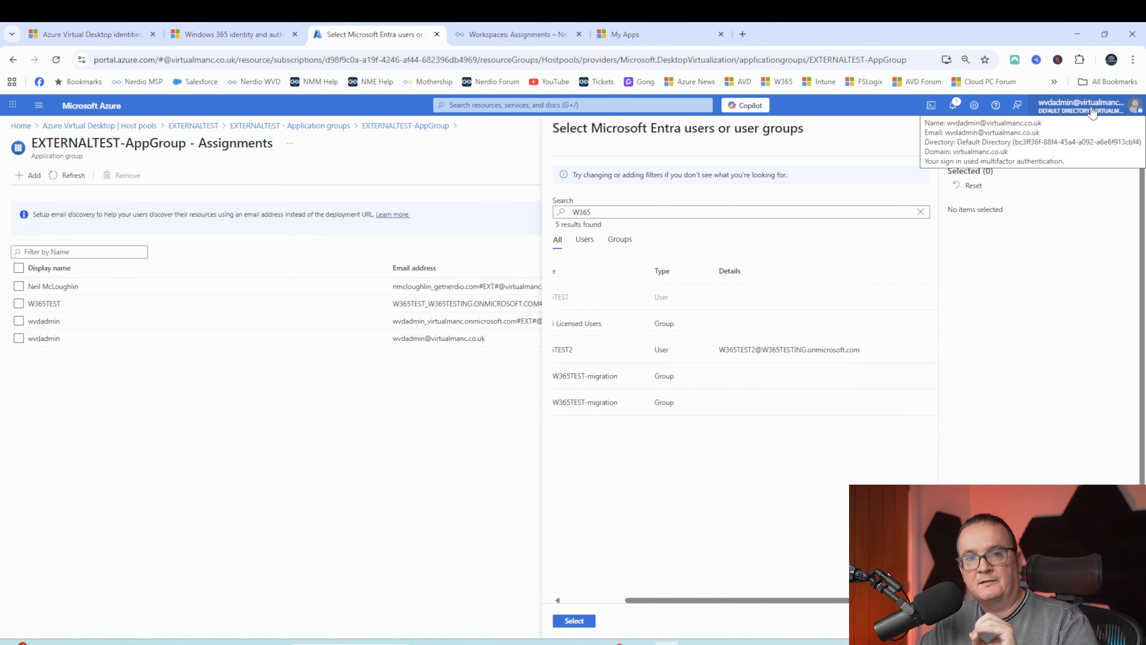
left_click_drag(862, 354, 717, 363)
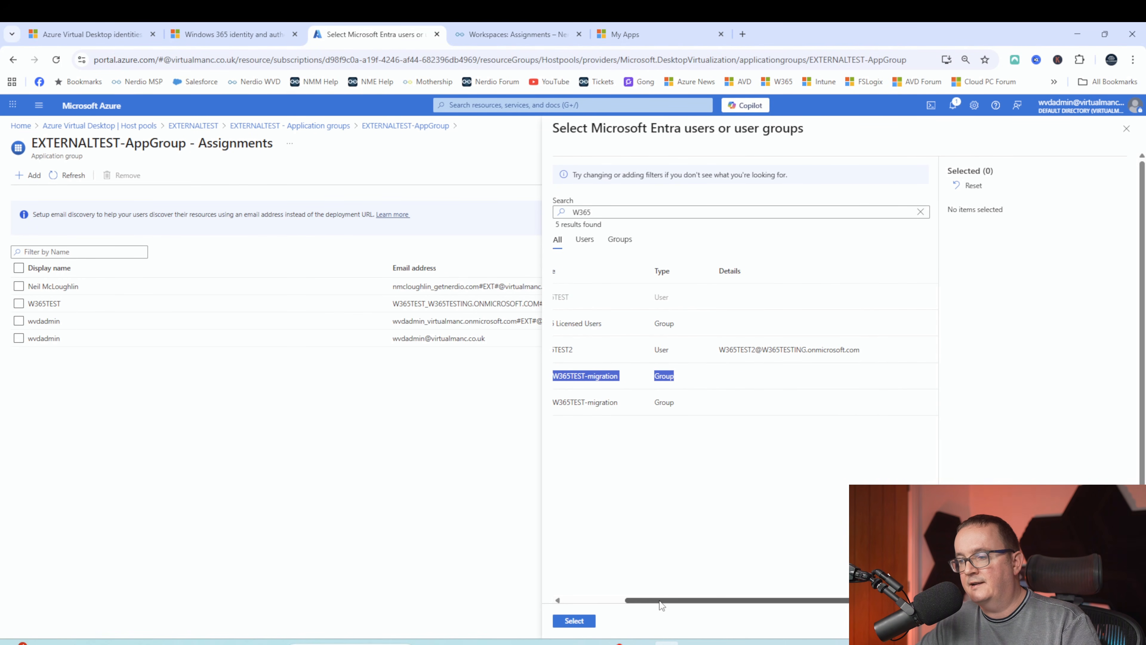
left_click_drag(663, 600, 560, 600)
left_click(724, 477)
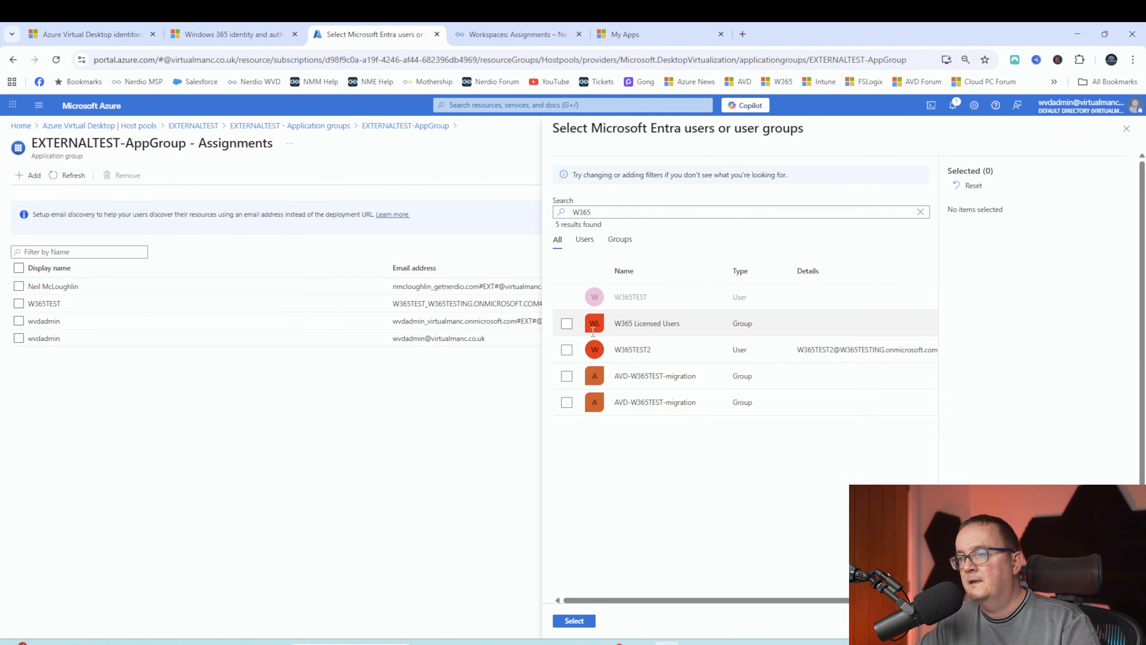
left_click(567, 351)
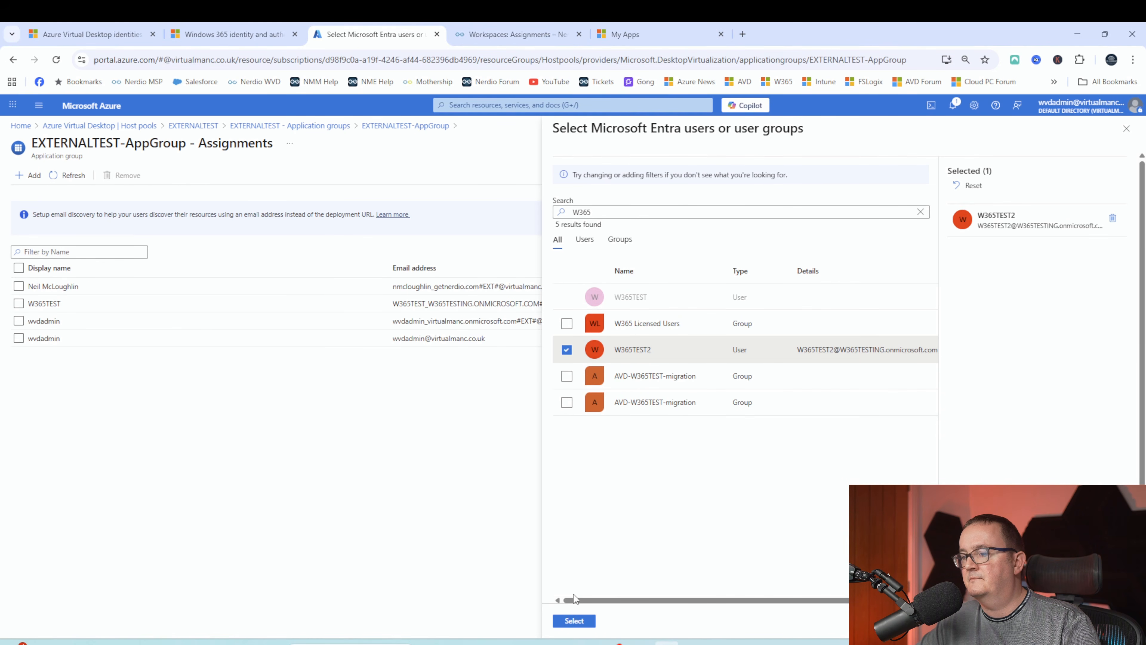
left_click(575, 620)
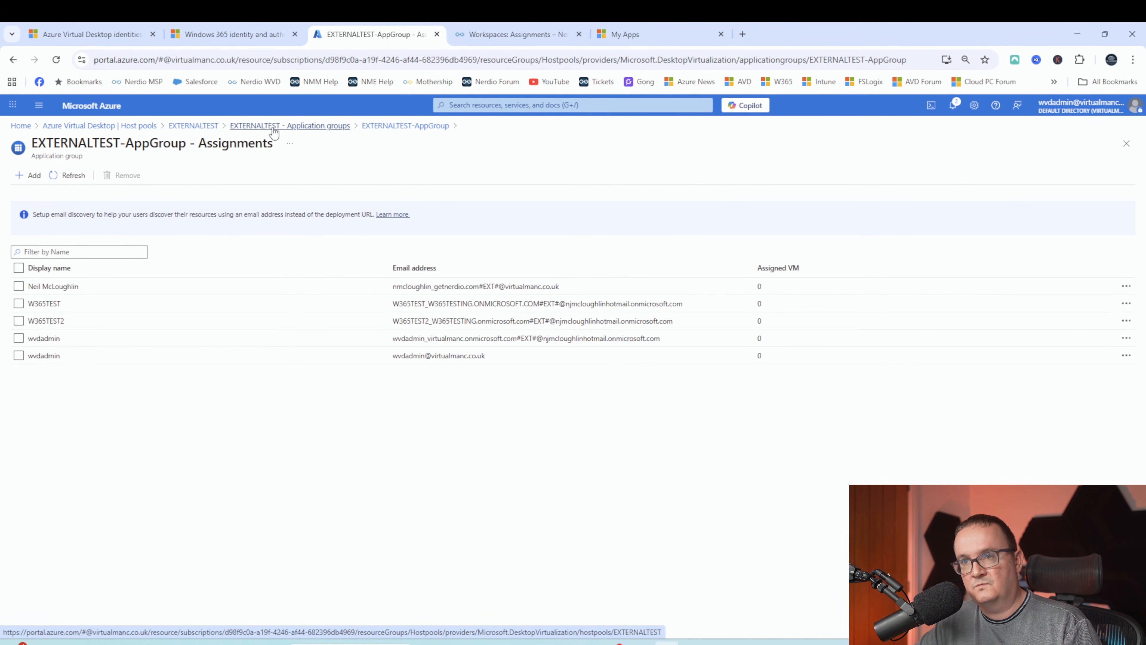
Find the Hostpools resource group and review the role assignments in its access control.
left_click(186, 127)
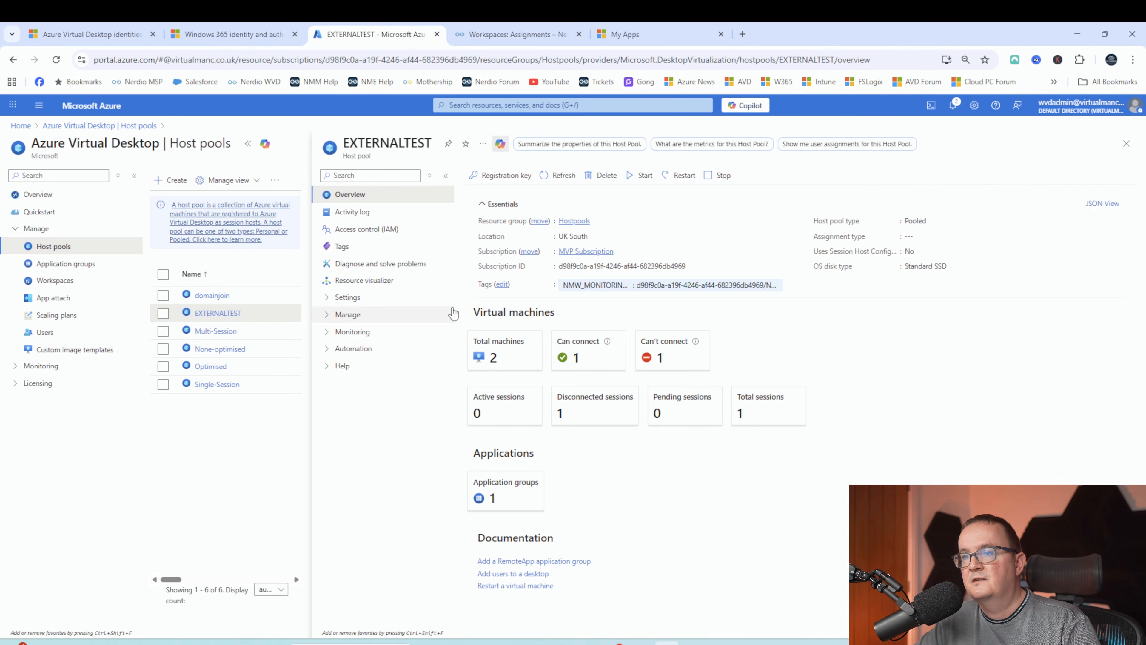
left_click(515, 105)
type("R")
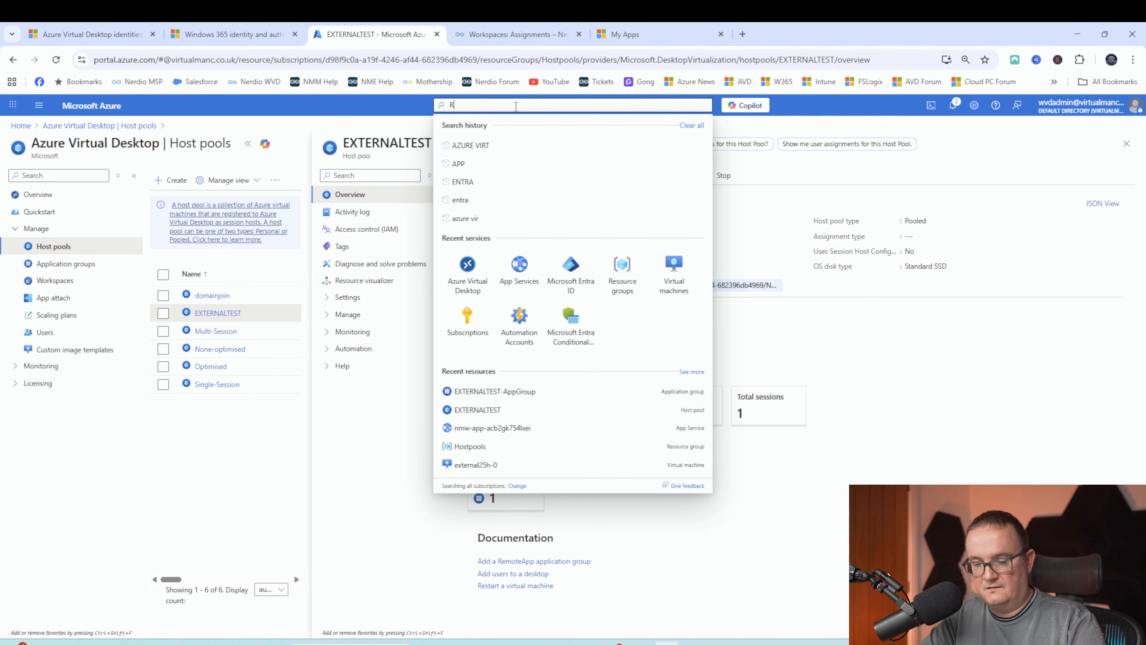
type("ESOURCE")
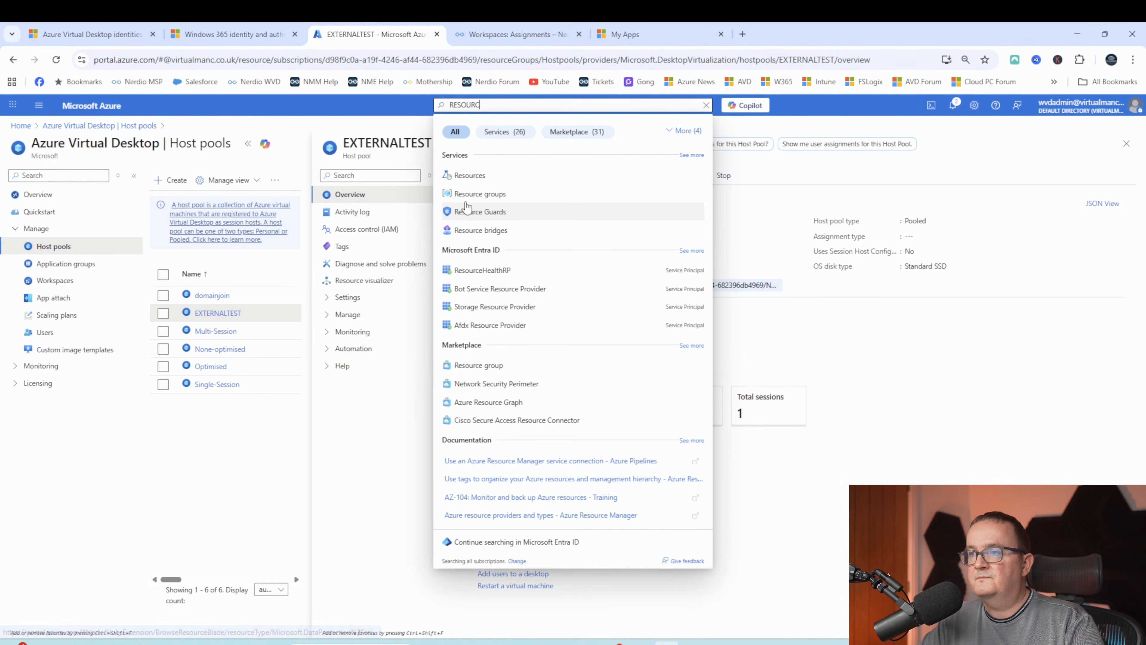
left_click(465, 197)
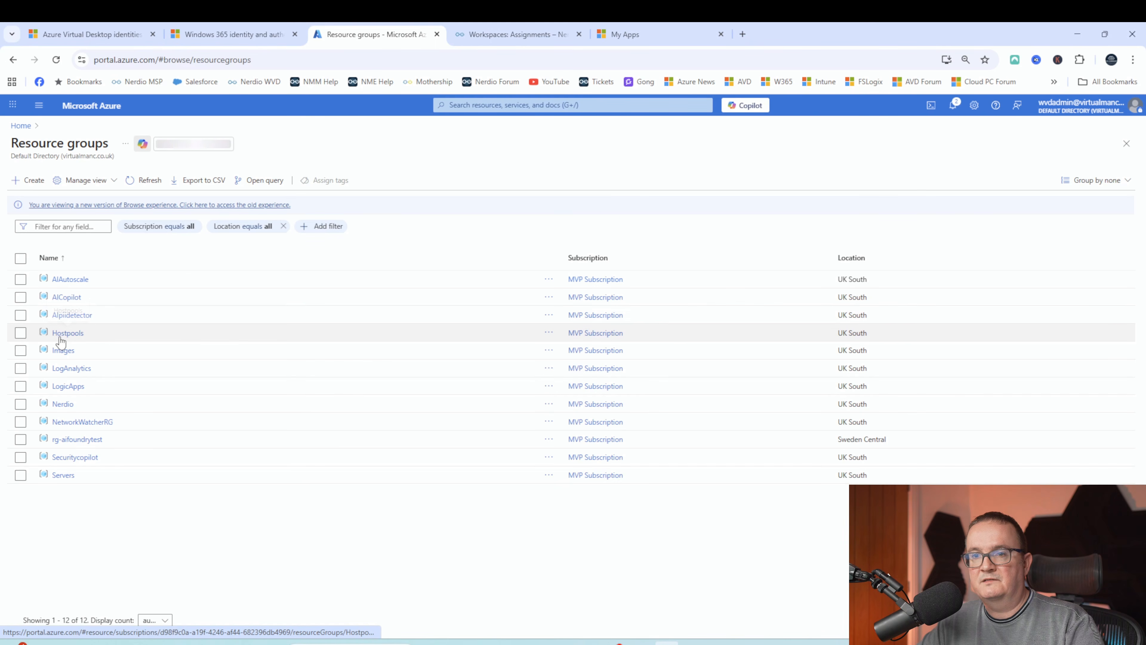
left_click(73, 333)
left_click(225, 229)
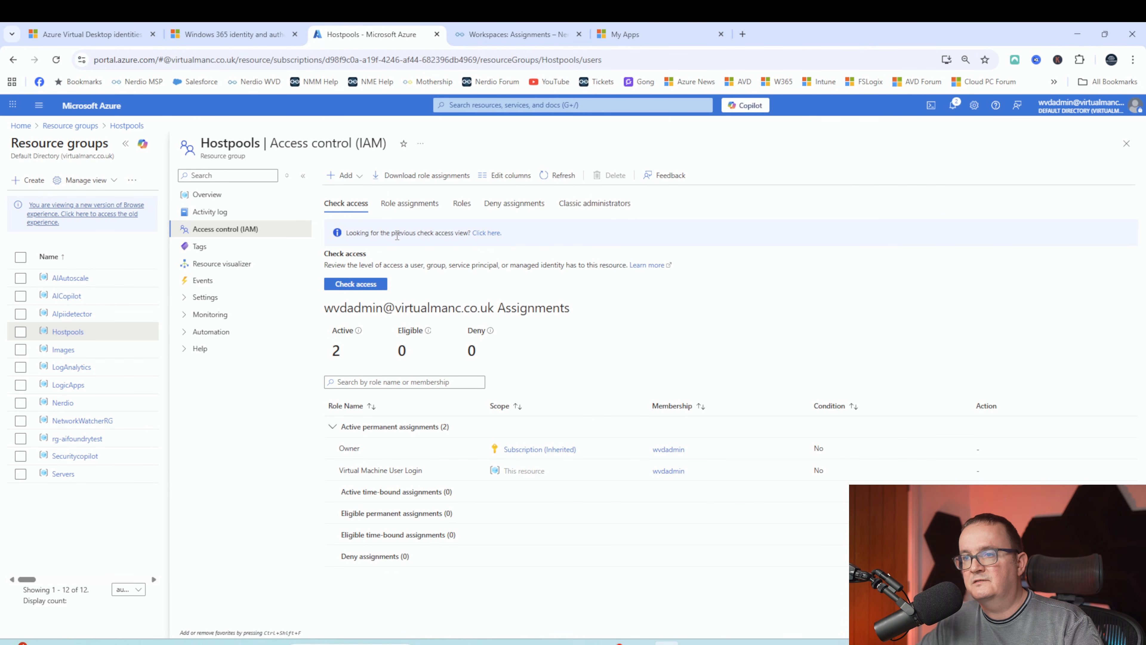
left_click(396, 207)
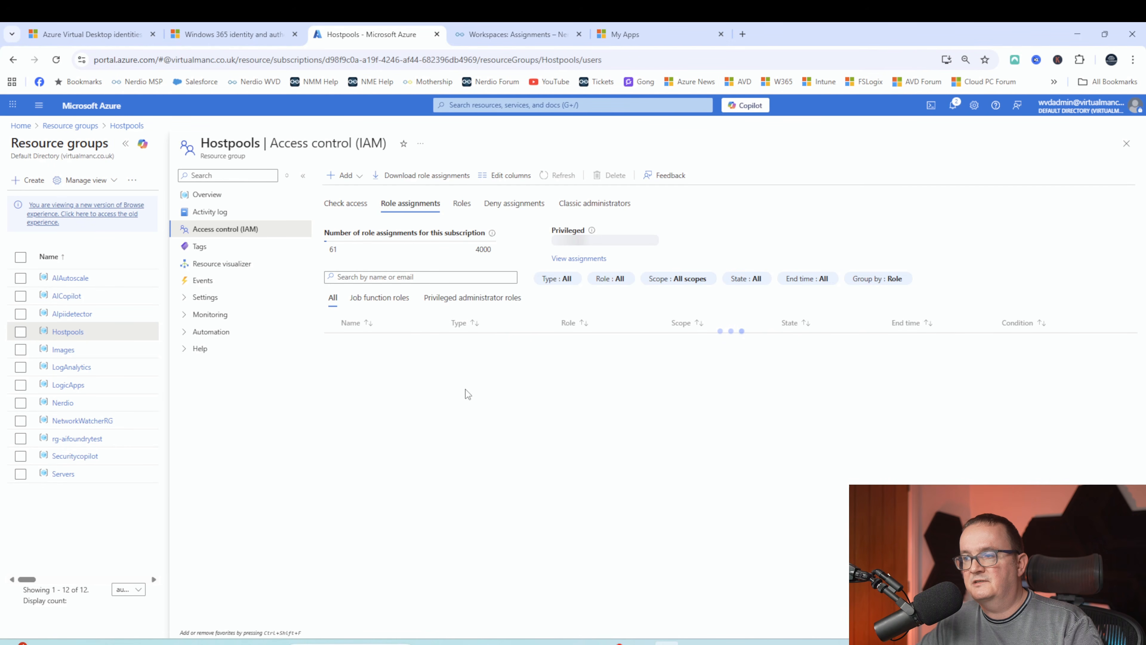
scroll(448, 416, "down", 4)
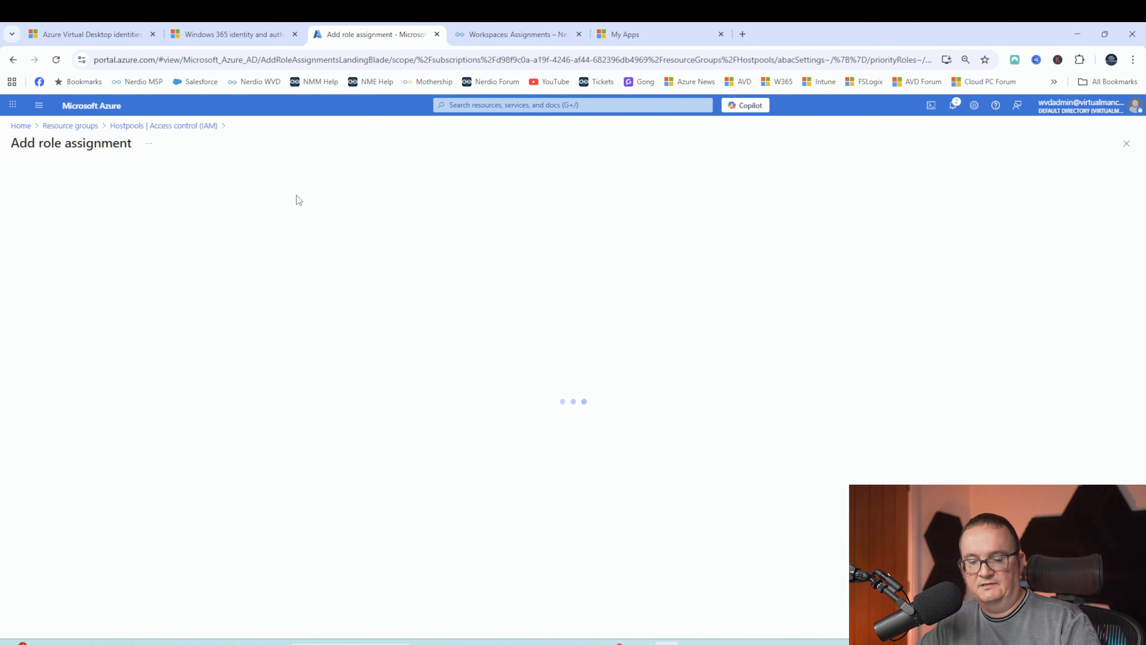
Start a role assignment on the Hostpools resource group with the Virtual Machine User Login role.
key("Caps_Lock")
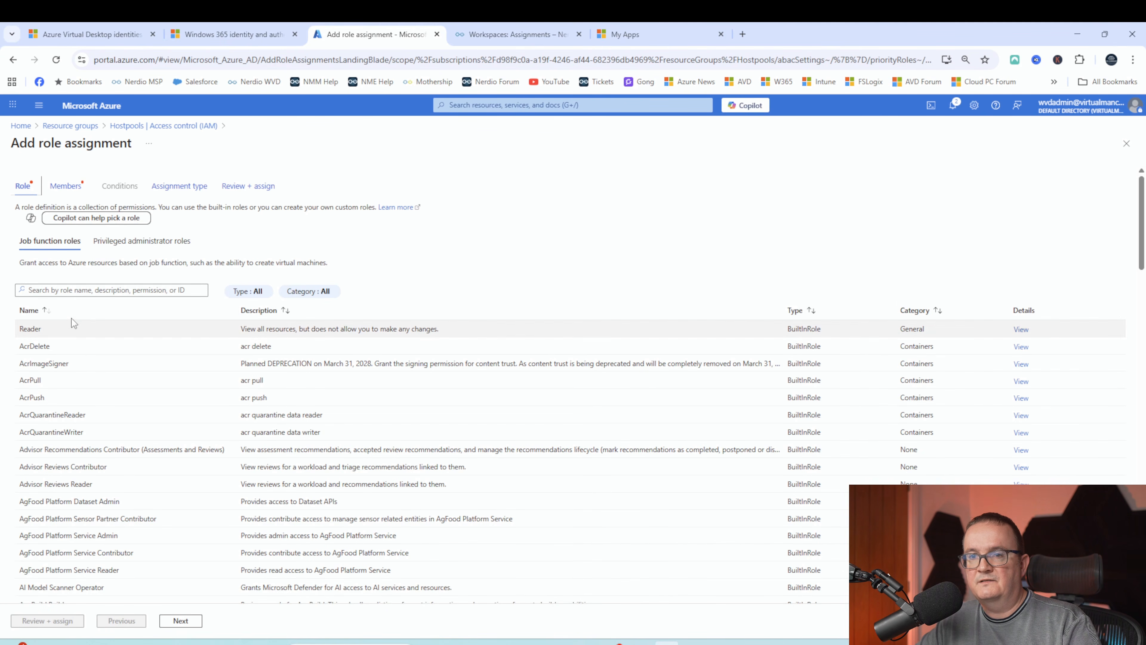
left_click(71, 291)
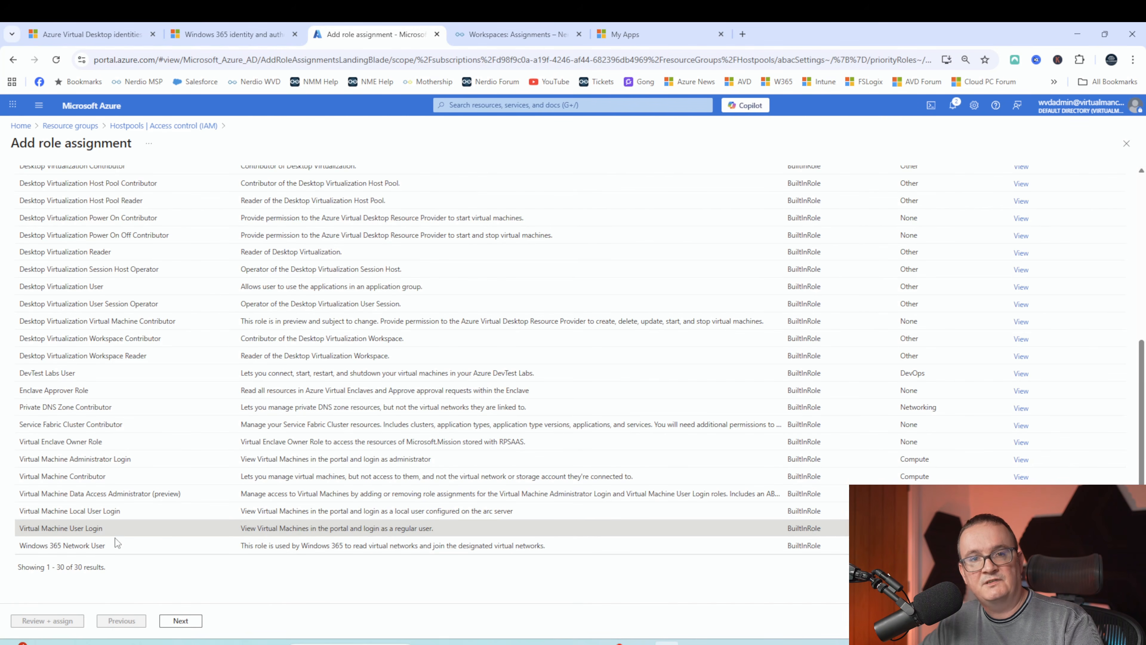
left_click(180, 620)
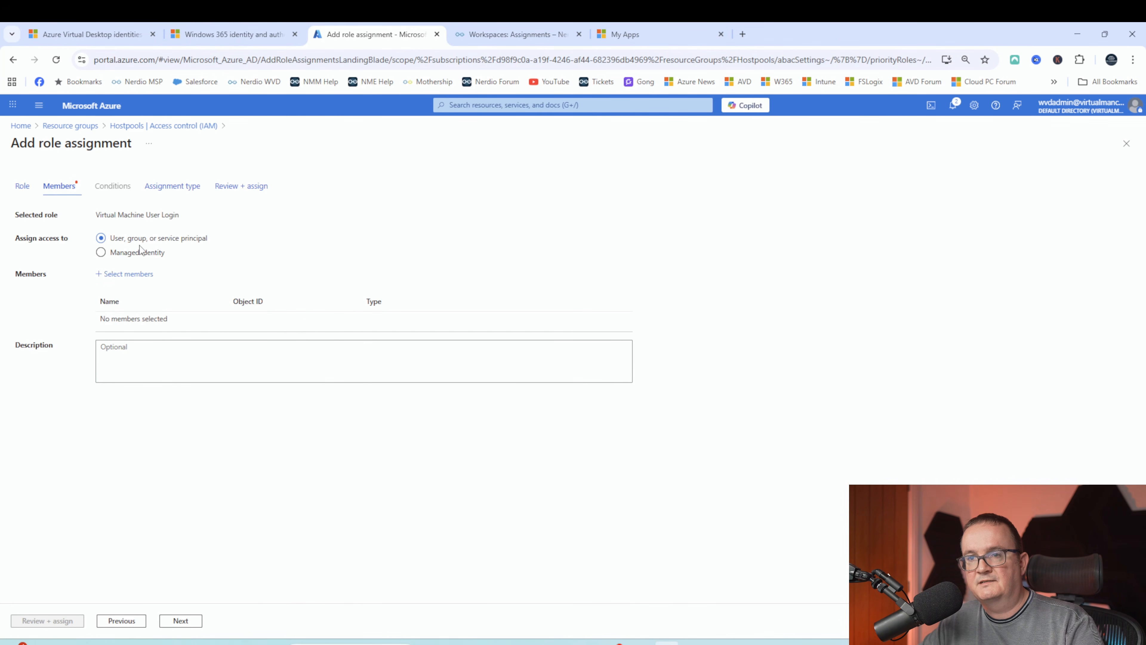
Search the members for w365 and select the W365TEST2 guest user for the role assignment.
left_click(136, 274)
type("w365")
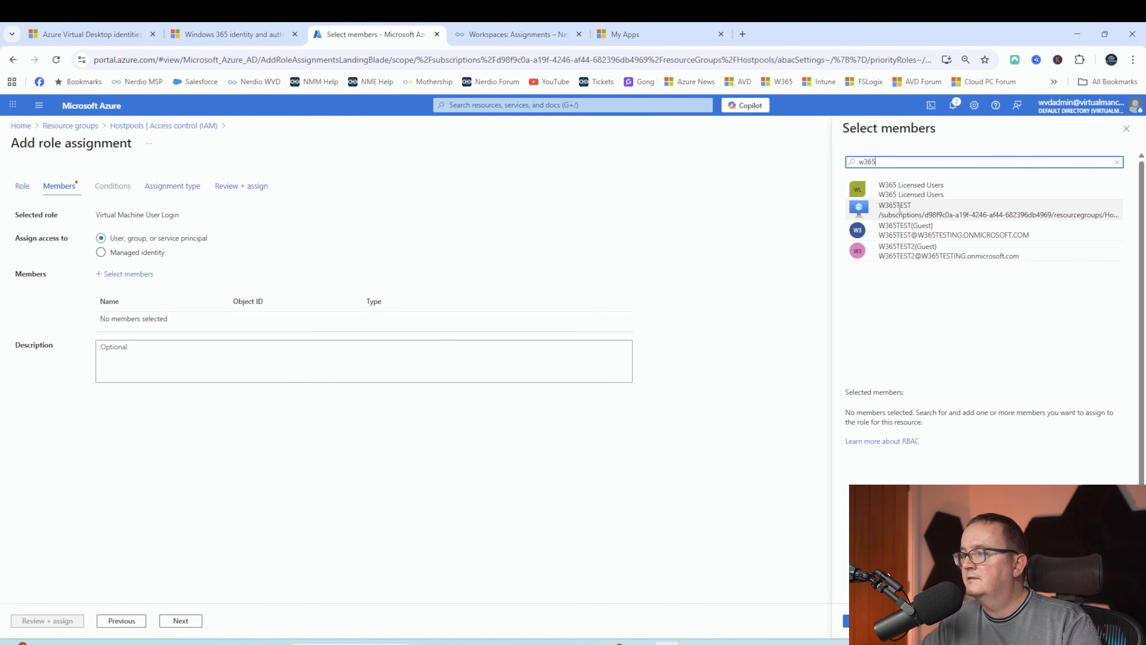
left_click_drag(909, 256, 914, 256)
left_click(888, 250)
left_click(858, 621)
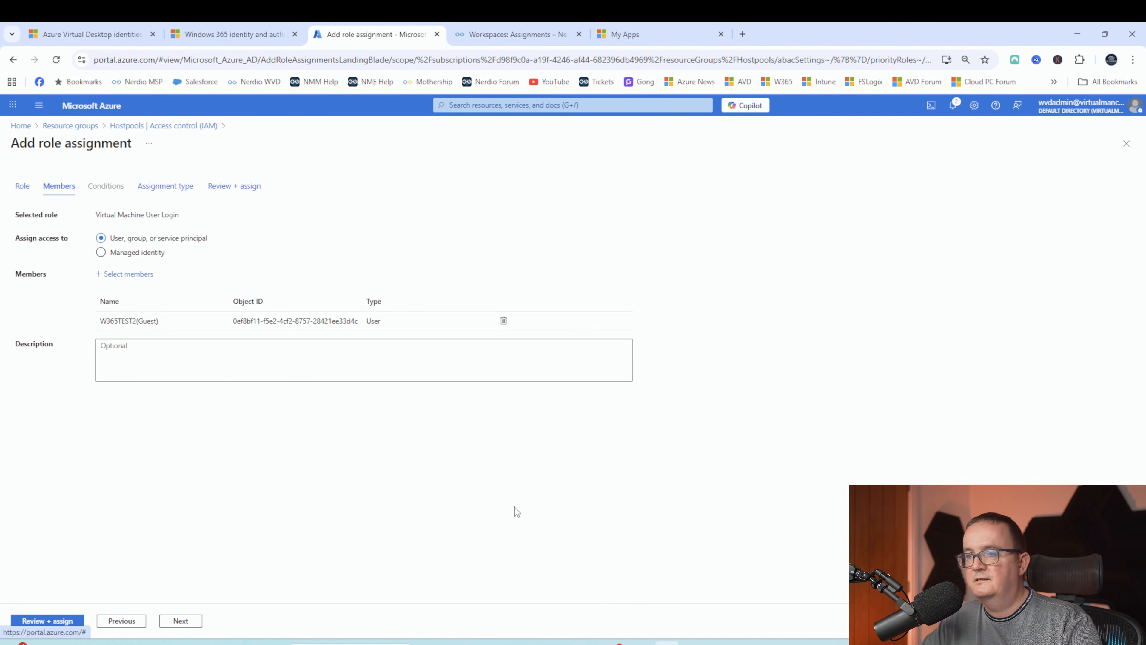
Make the role assignment Active with Permanent duration, then review and assign it.
left_click(175, 621)
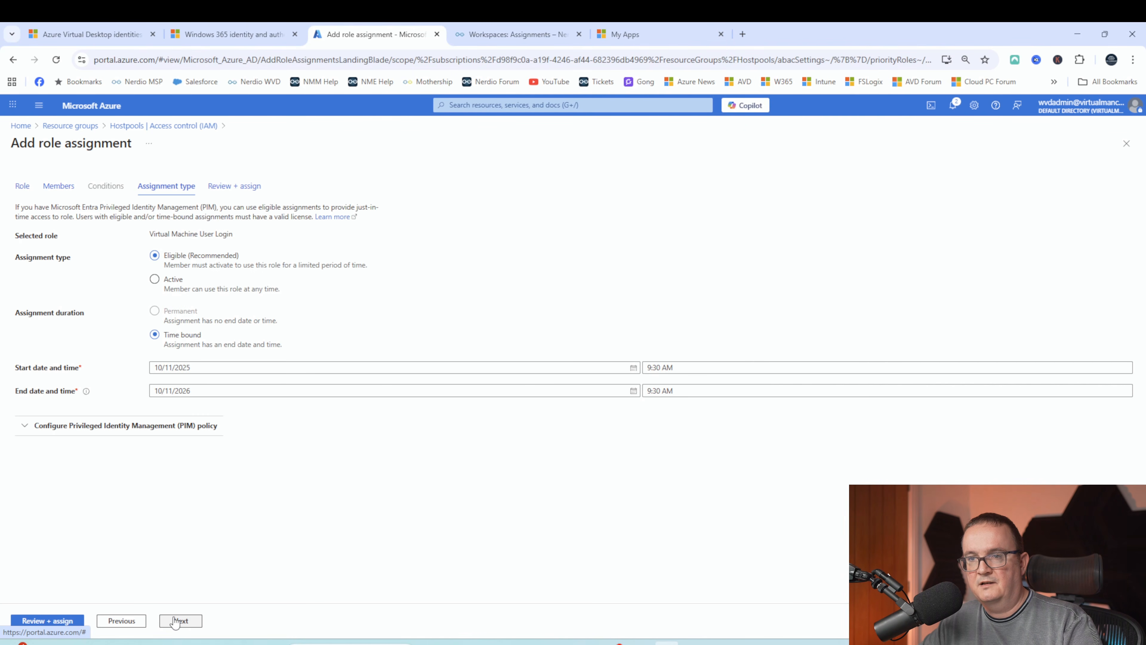
left_click(168, 283)
left_click(193, 312)
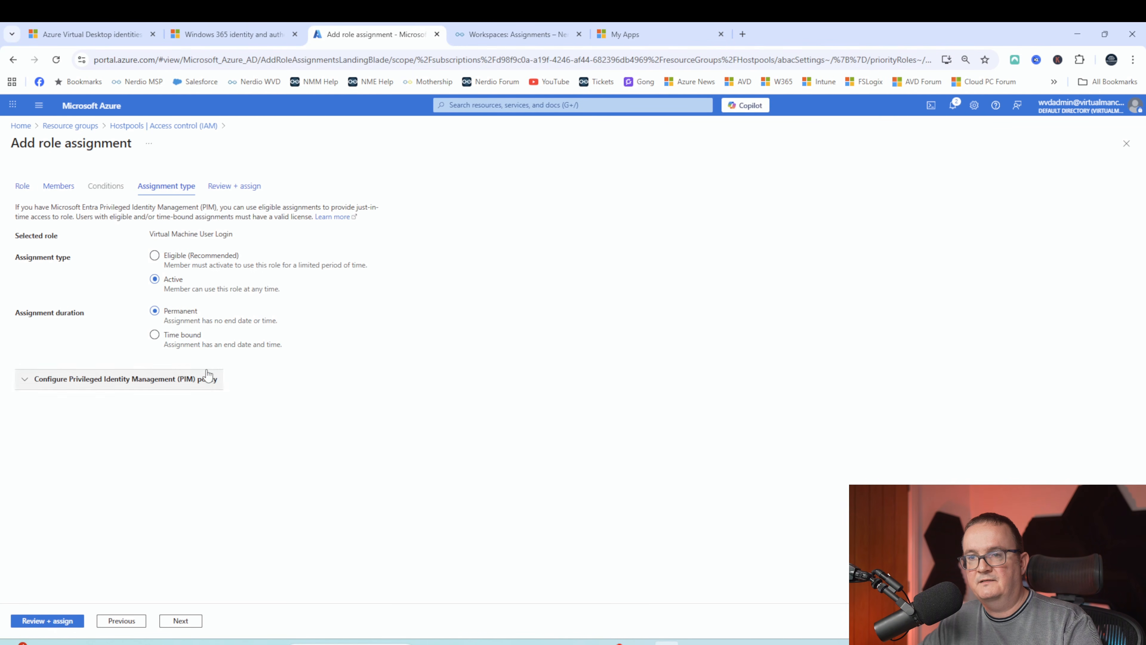
left_click(49, 621)
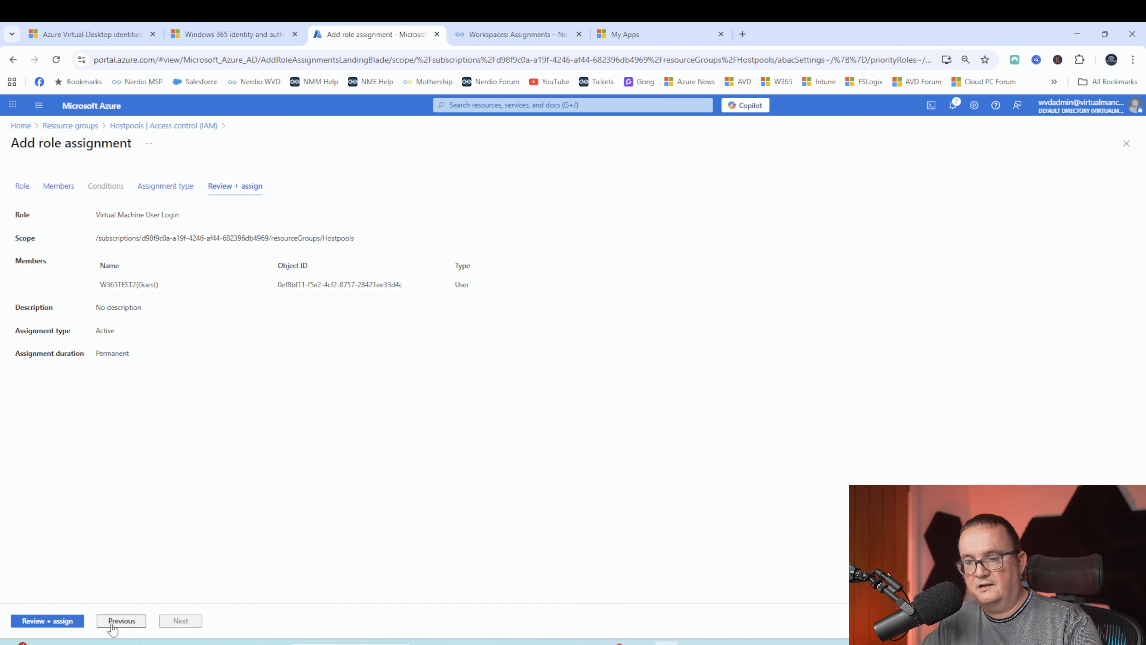
left_click(59, 621)
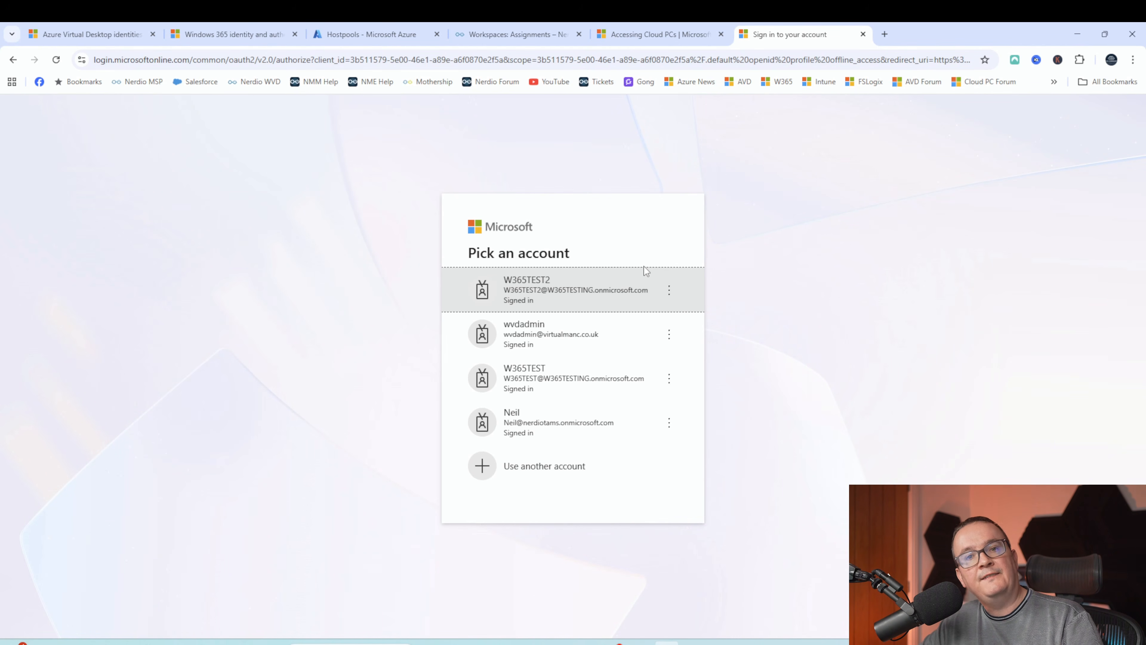
Sign in to the Windows App web client with the W365TEST account and switch its organization to Default Directory.
left_click(546, 382)
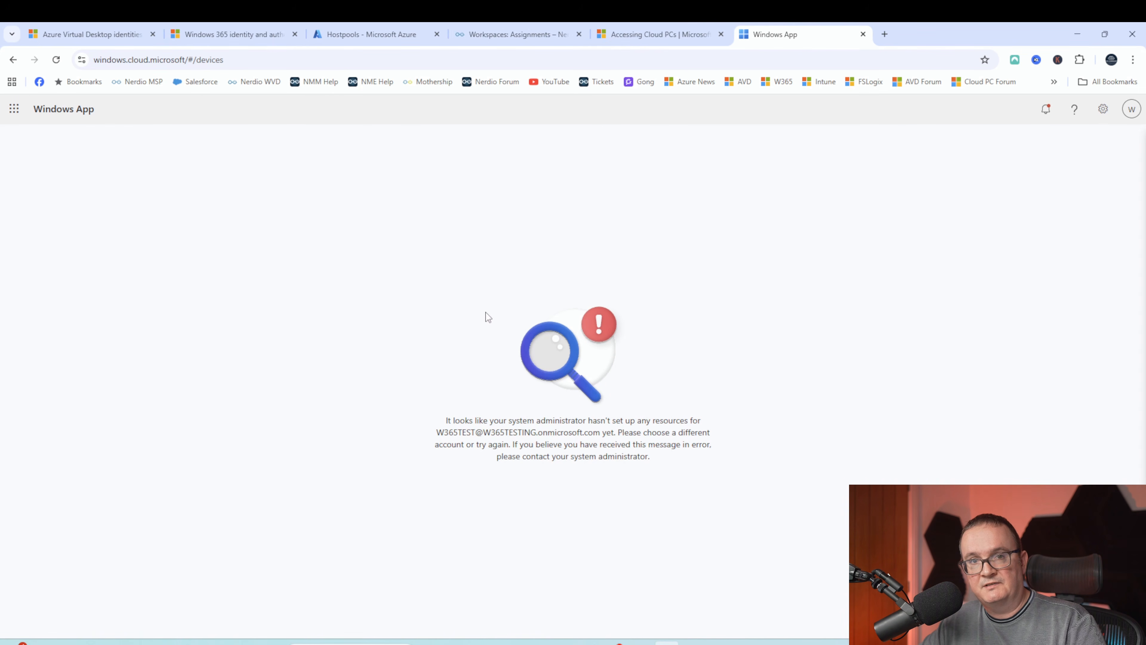
left_click(1132, 108)
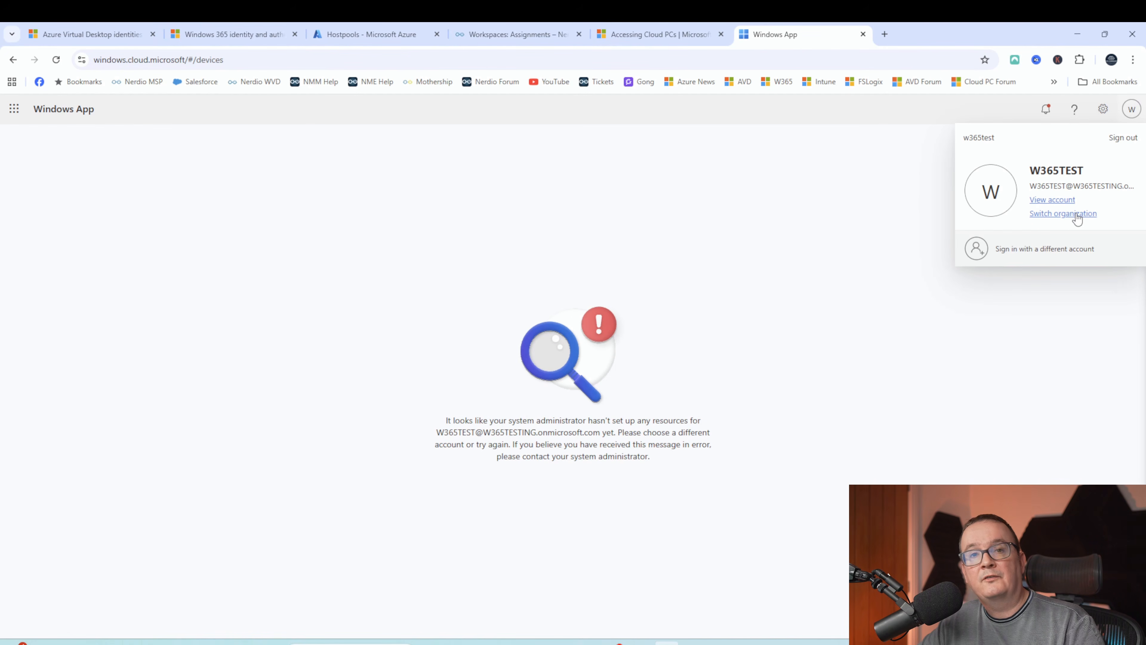
left_click(1035, 215)
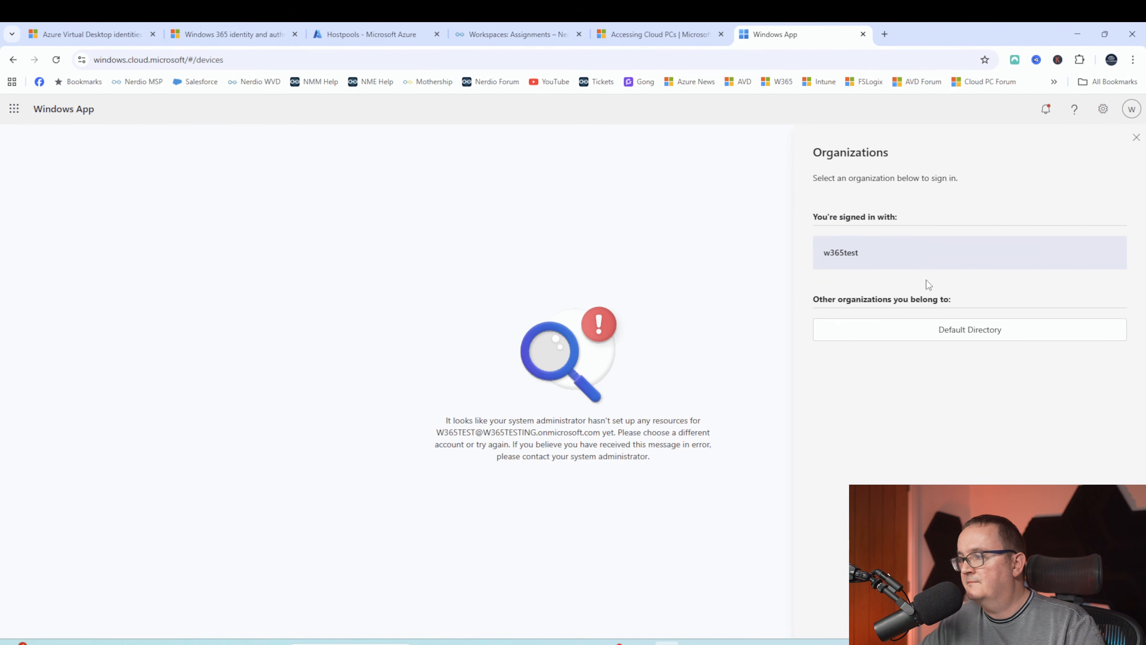
left_click(962, 332)
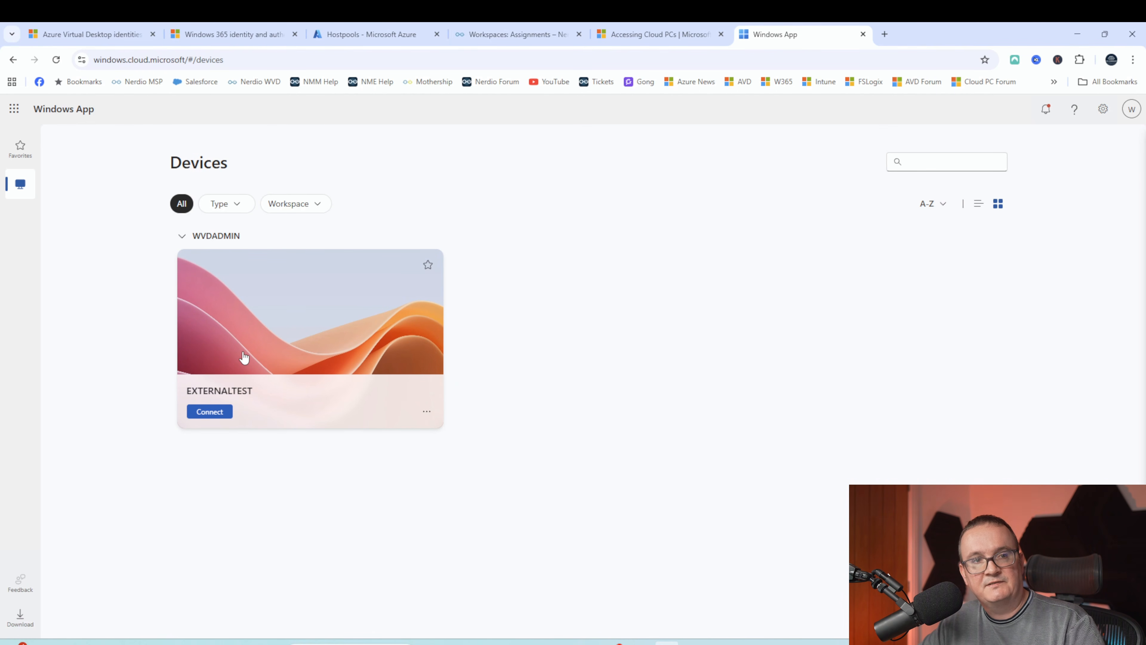
Connect to the EXTERNALTEST desktop with the W365TEST account, keeping the default in-session settings.
left_click(221, 412)
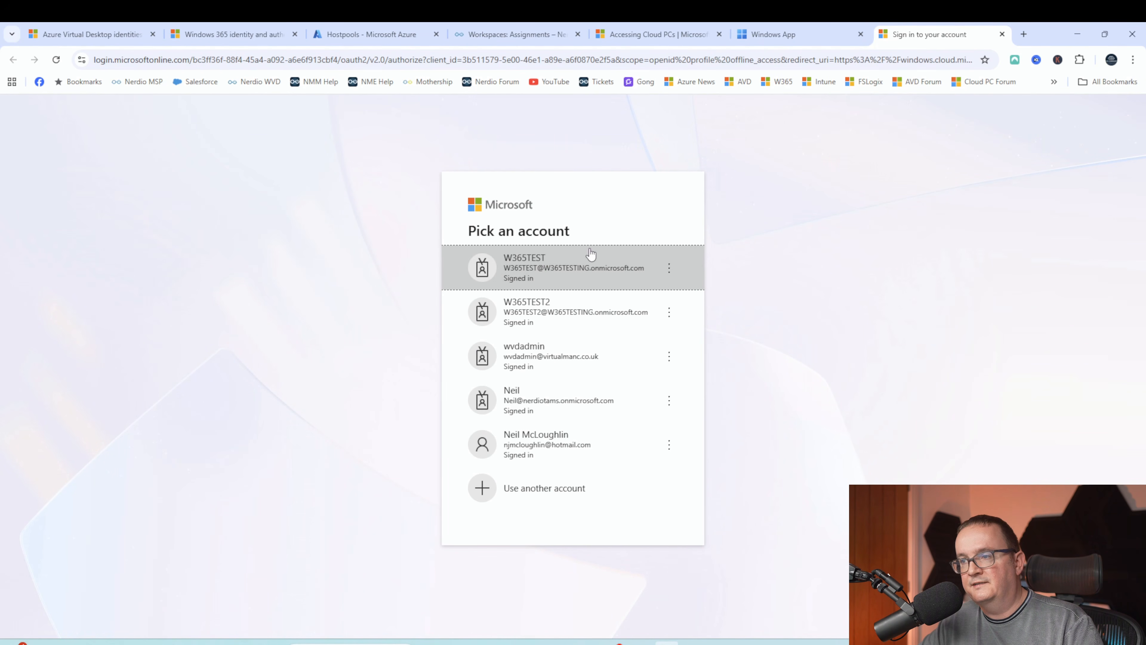
left_click(526, 261)
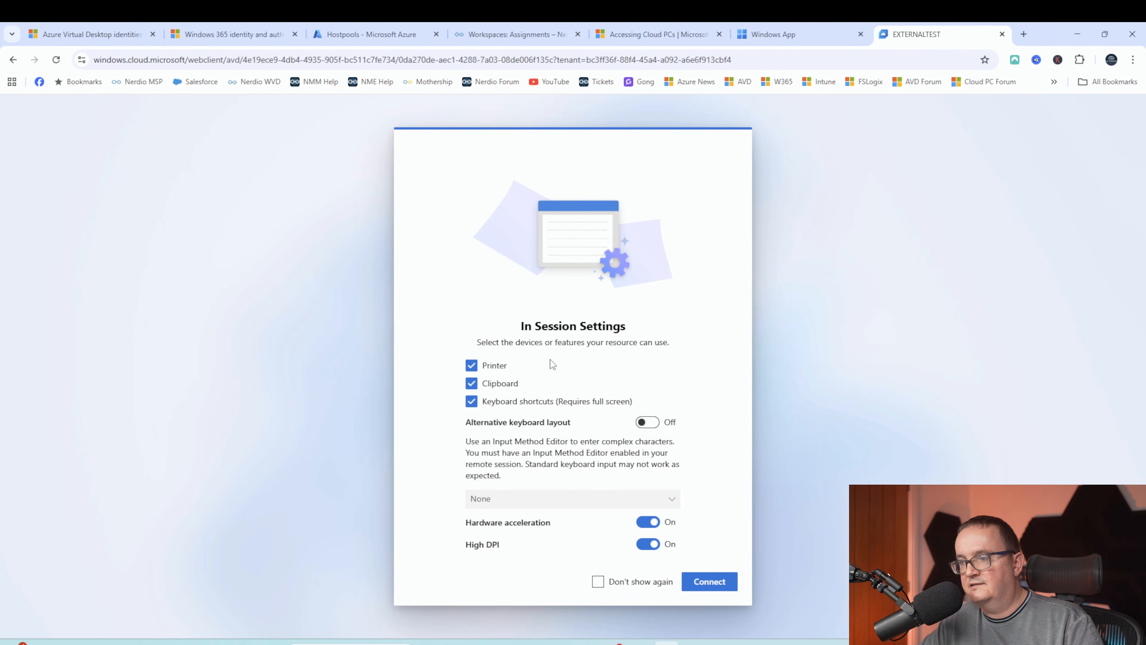
left_click(708, 581)
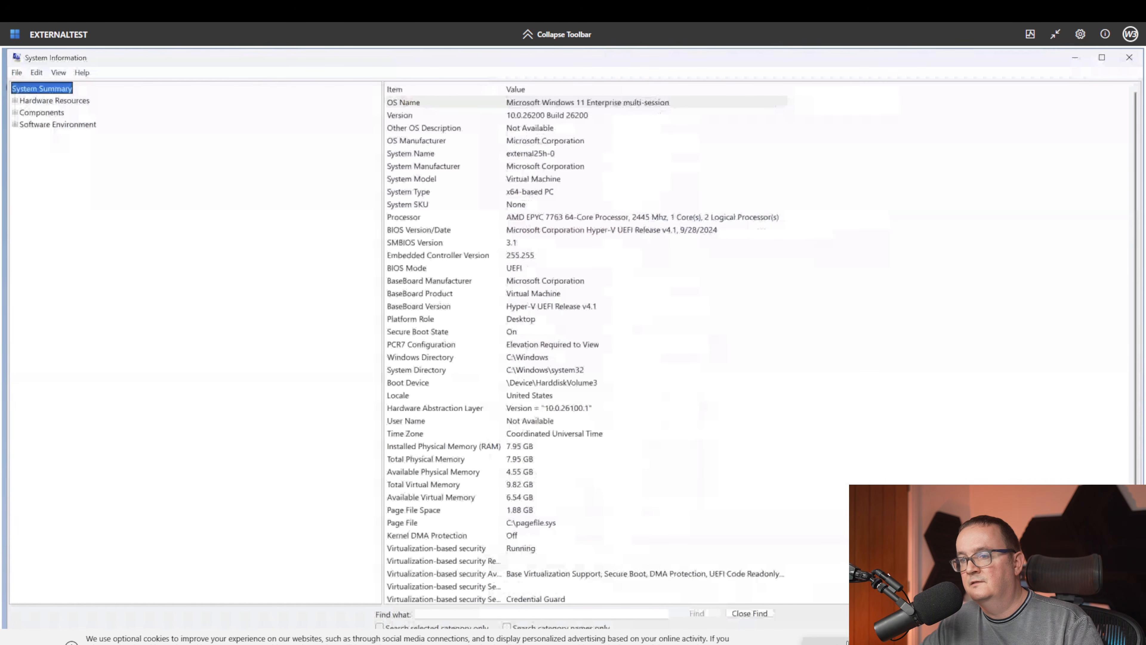
left_click(847, 643)
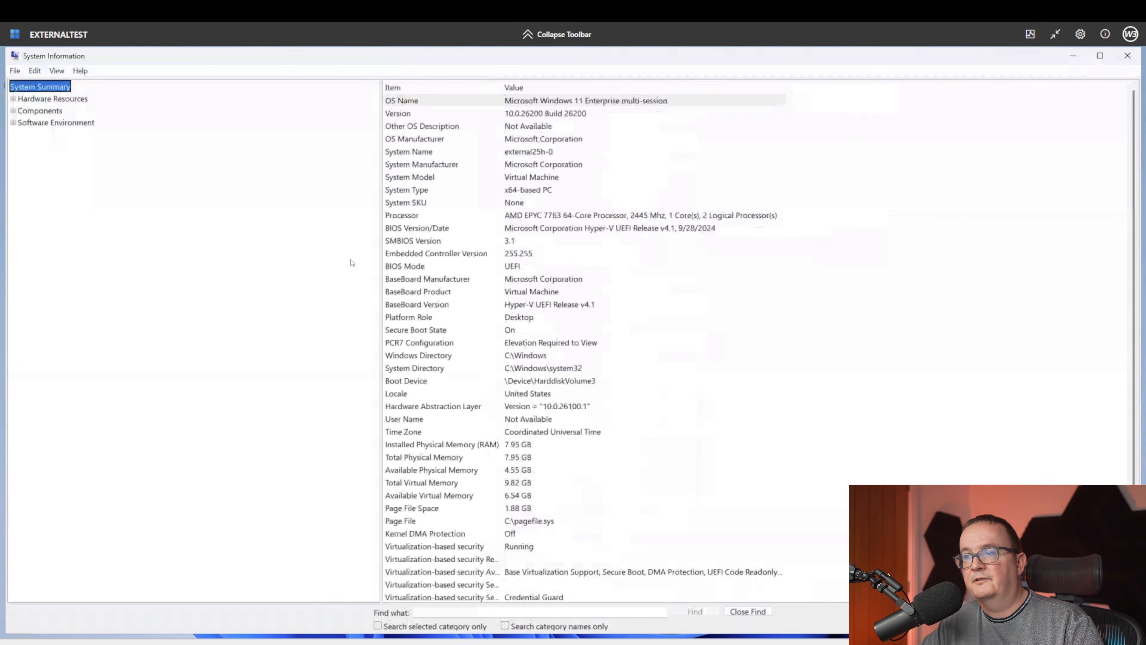
Examine the device registration output in the remote session's Command Prompt, from the diagnostic data's executing account up to the SSO state.
type("WH")
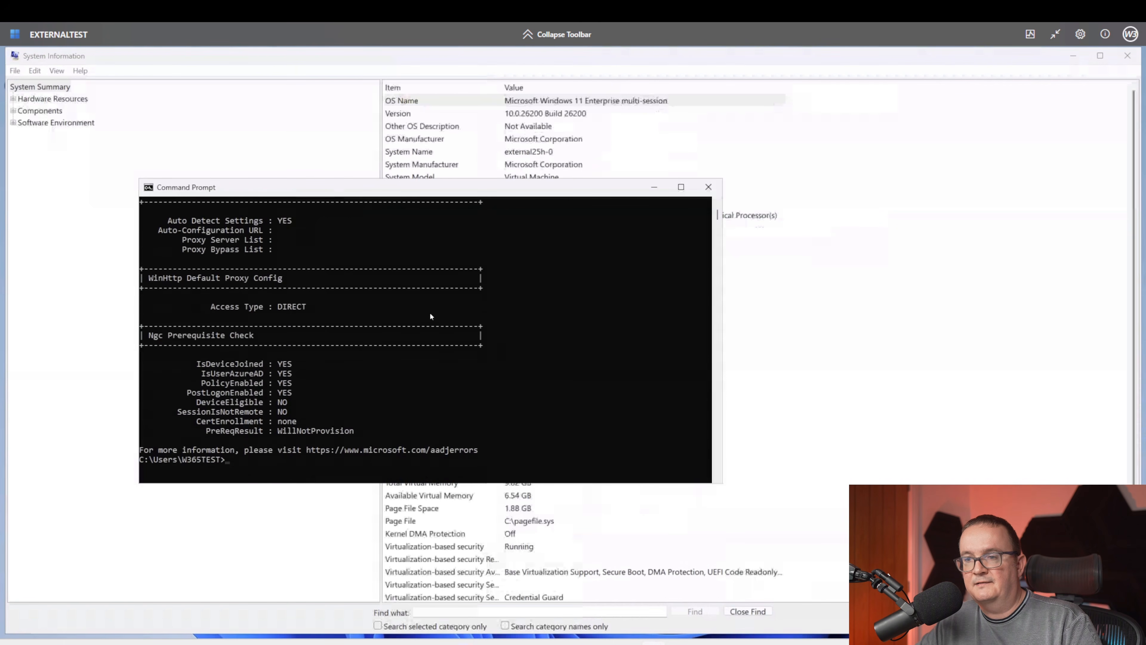
scroll(430, 312, "up", 5)
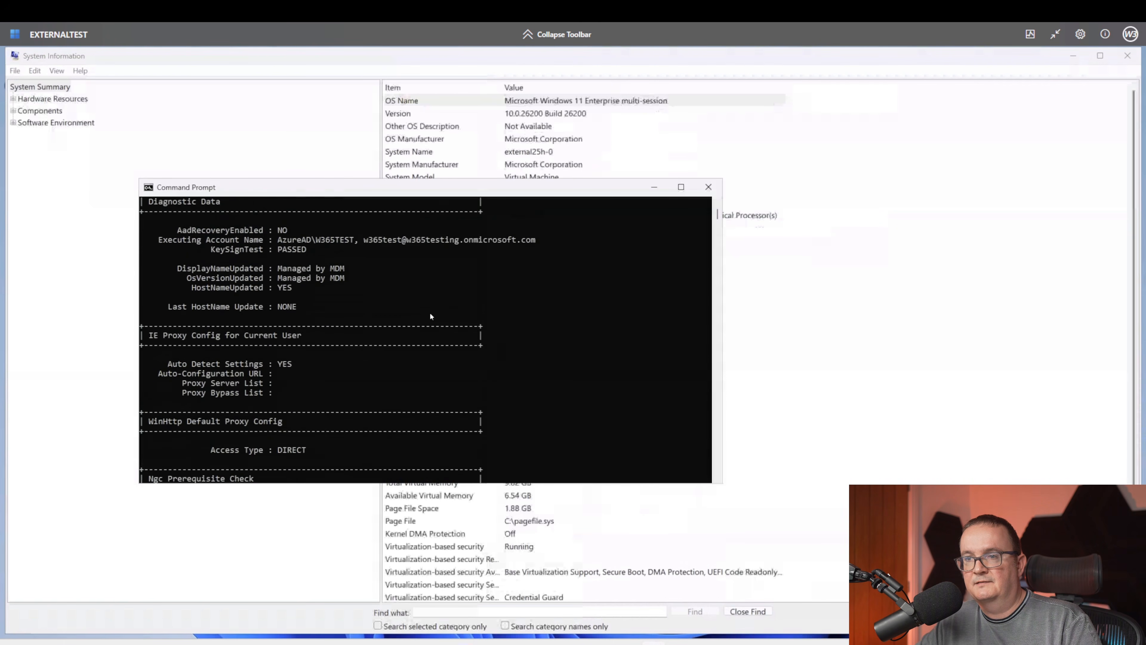
scroll(430, 316, "up", 3)
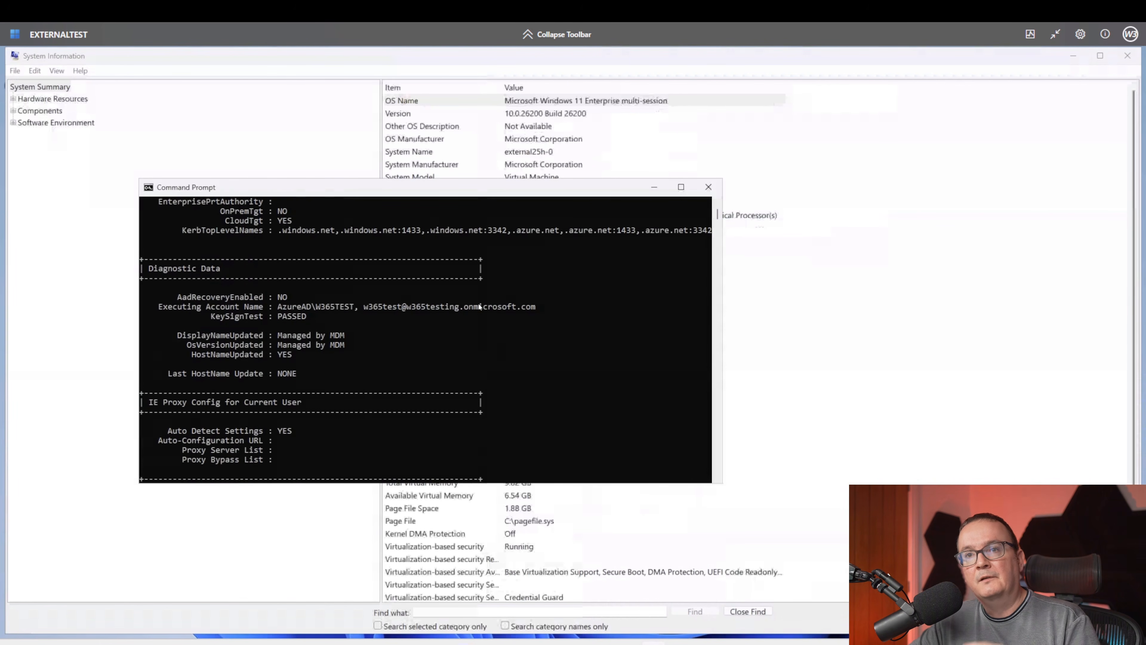
scroll(531, 235, "up", 8)
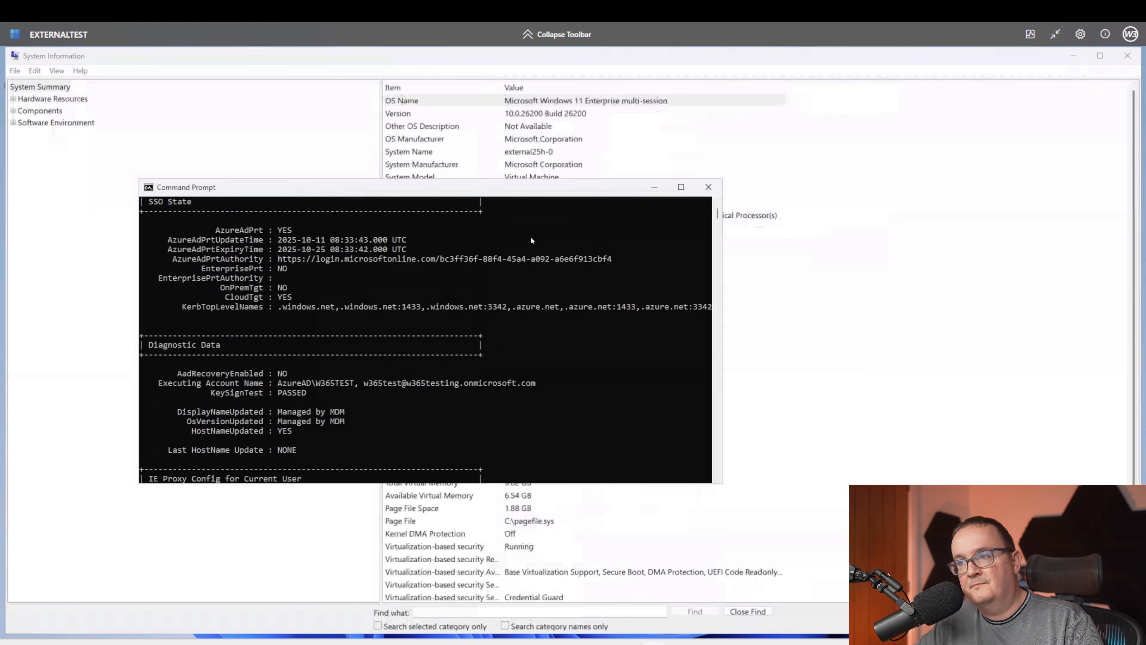
scroll(531, 241, "up", 2)
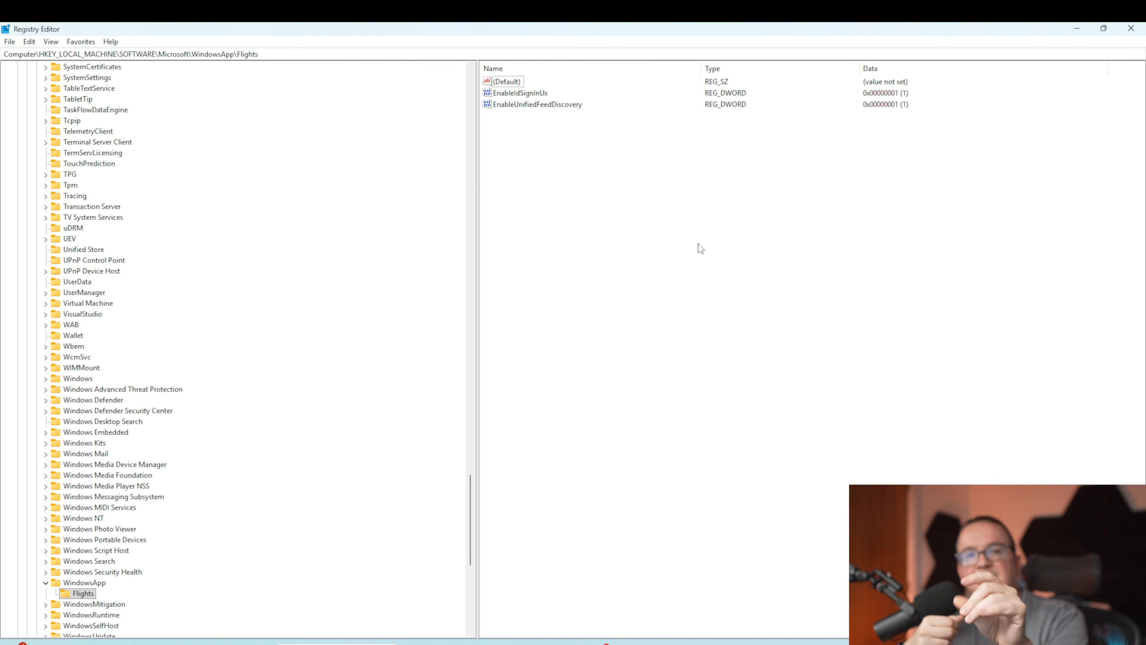
Inspect the EnableIdSignInUx and EnableUnifiedFeedDiscovery values under the WindowsApp\Flights key in Registry Editor.
left_click(517, 93)
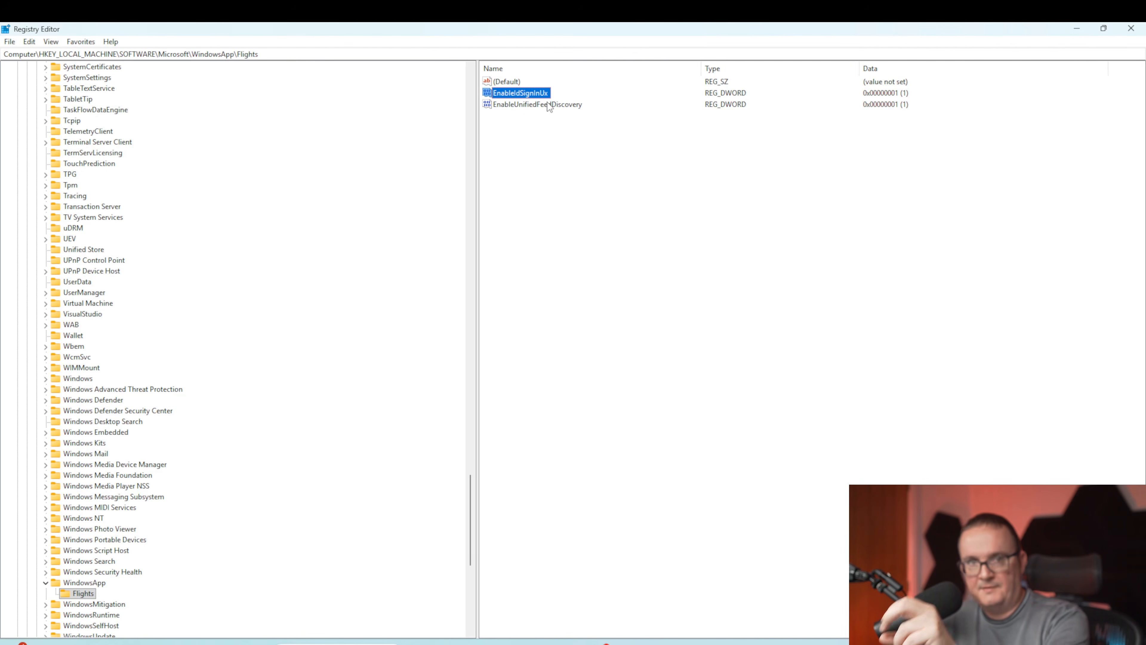
left_click(525, 106)
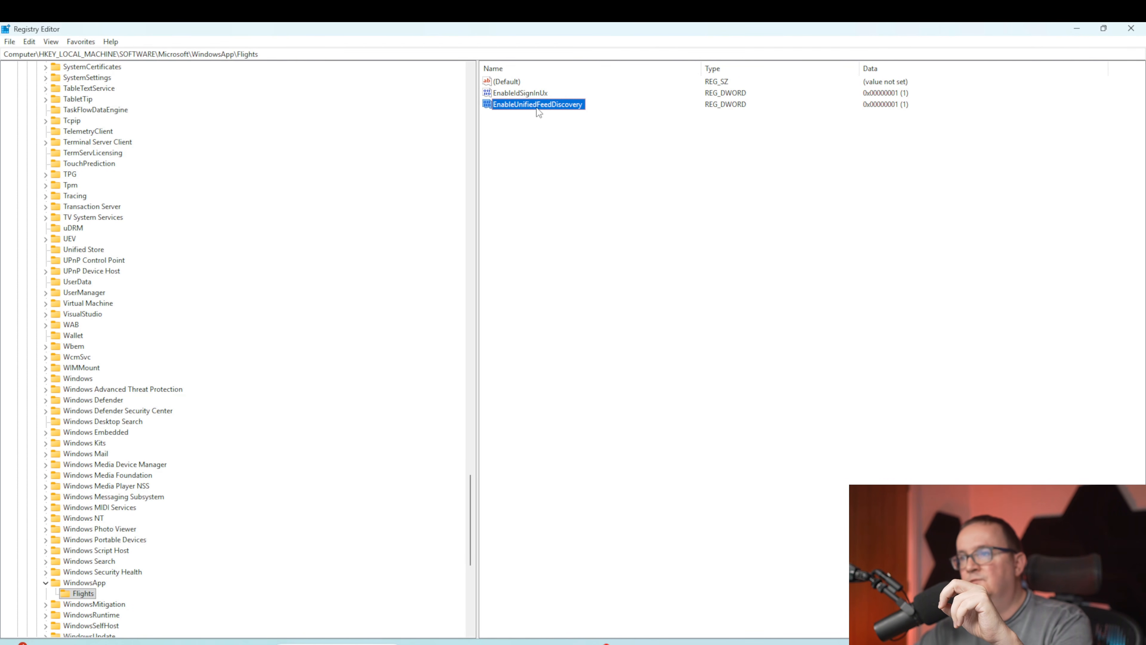
left_click(578, 144)
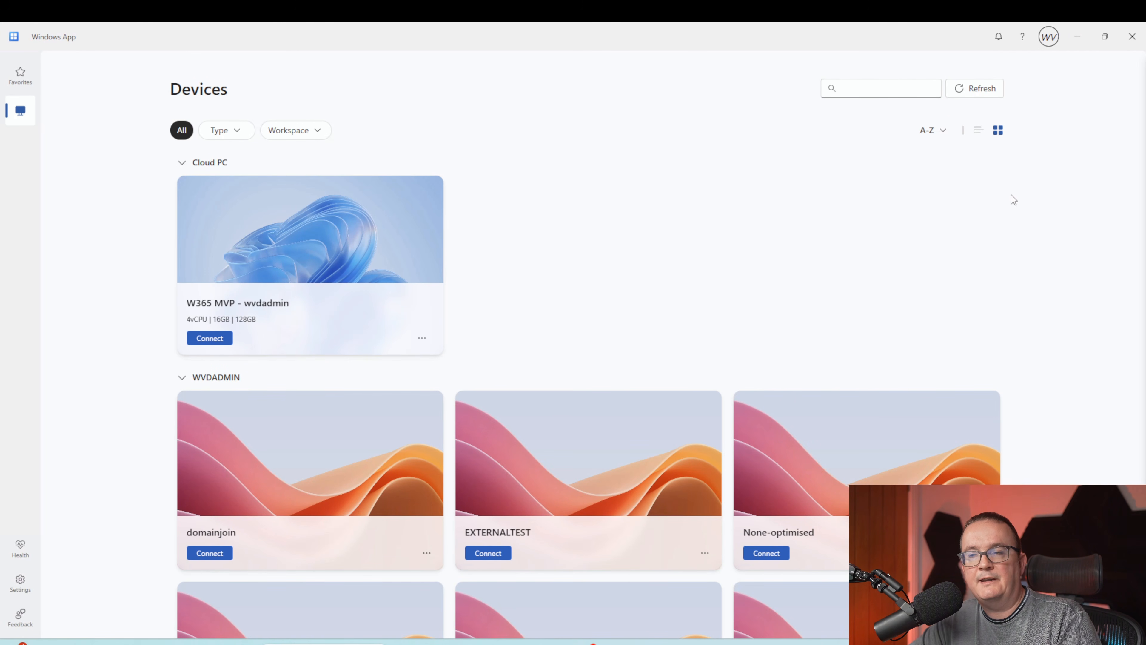
In the Windows App desktop client, sign in with another account using the W365TEST account's e-mail and password.
left_click(1041, 29)
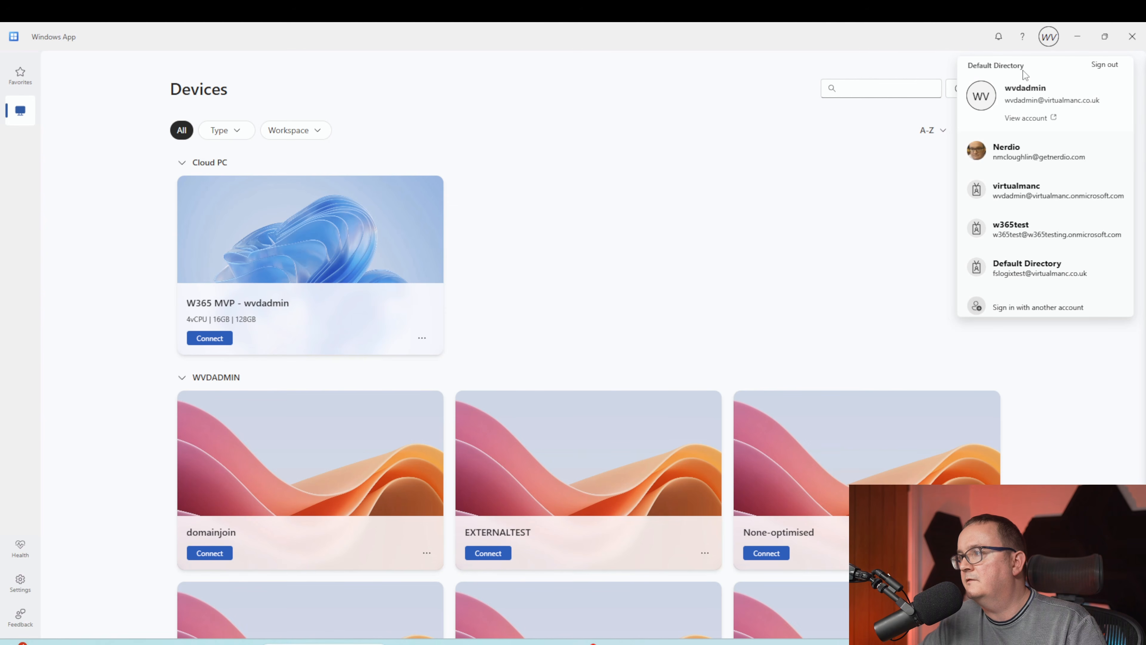
left_click(1024, 299)
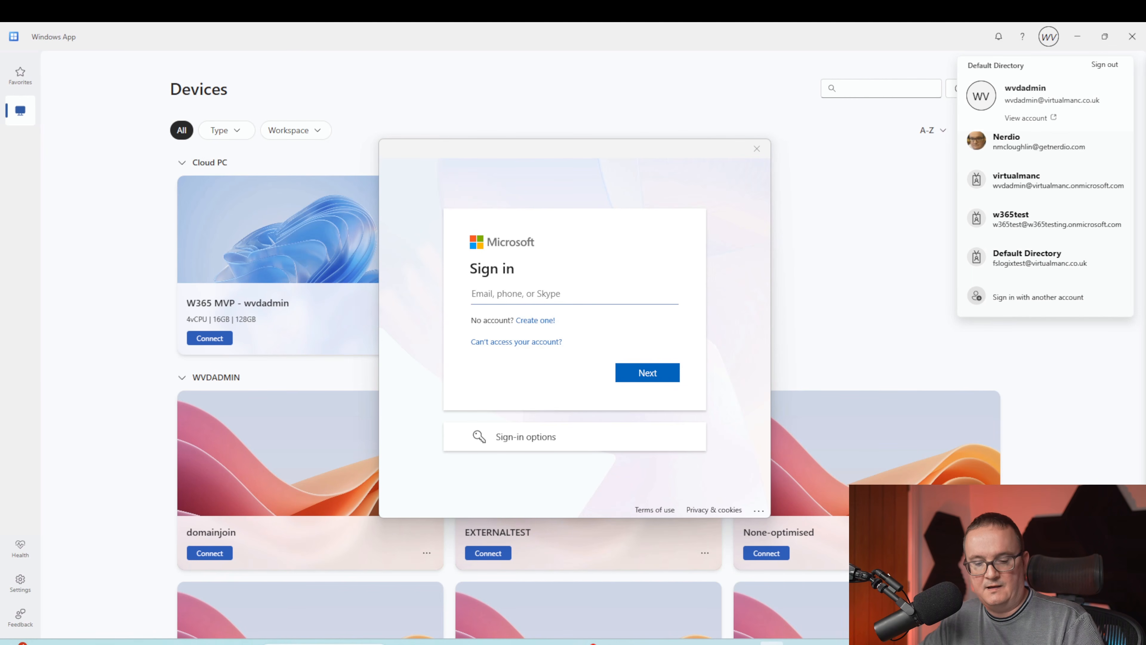
key("ctrl+v")
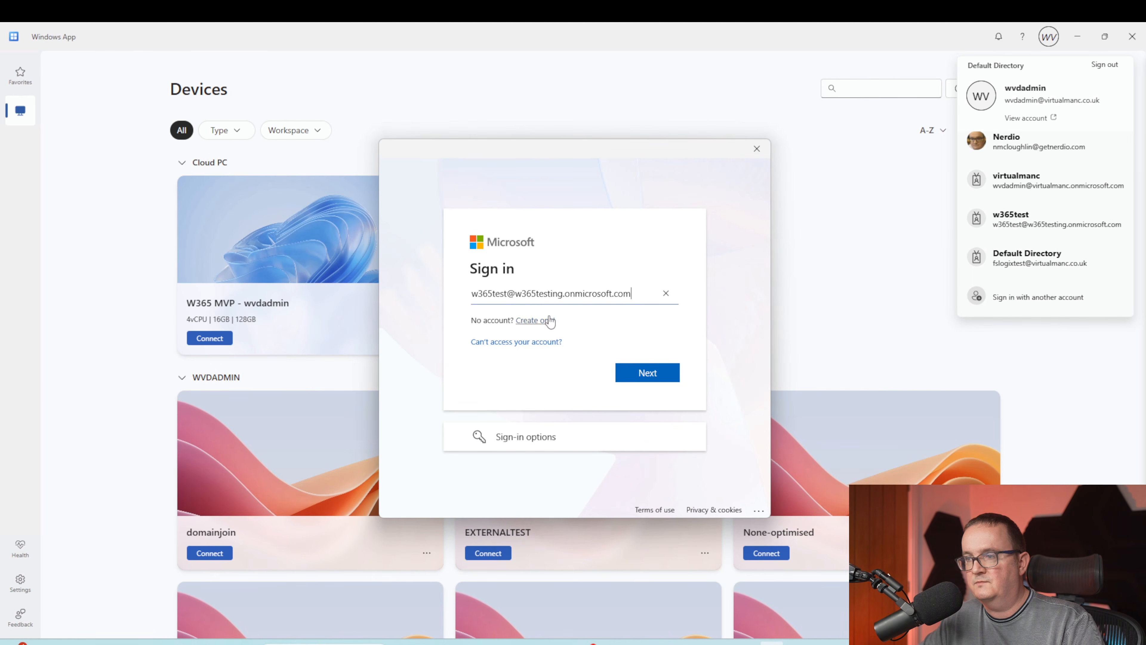
left_click(637, 374)
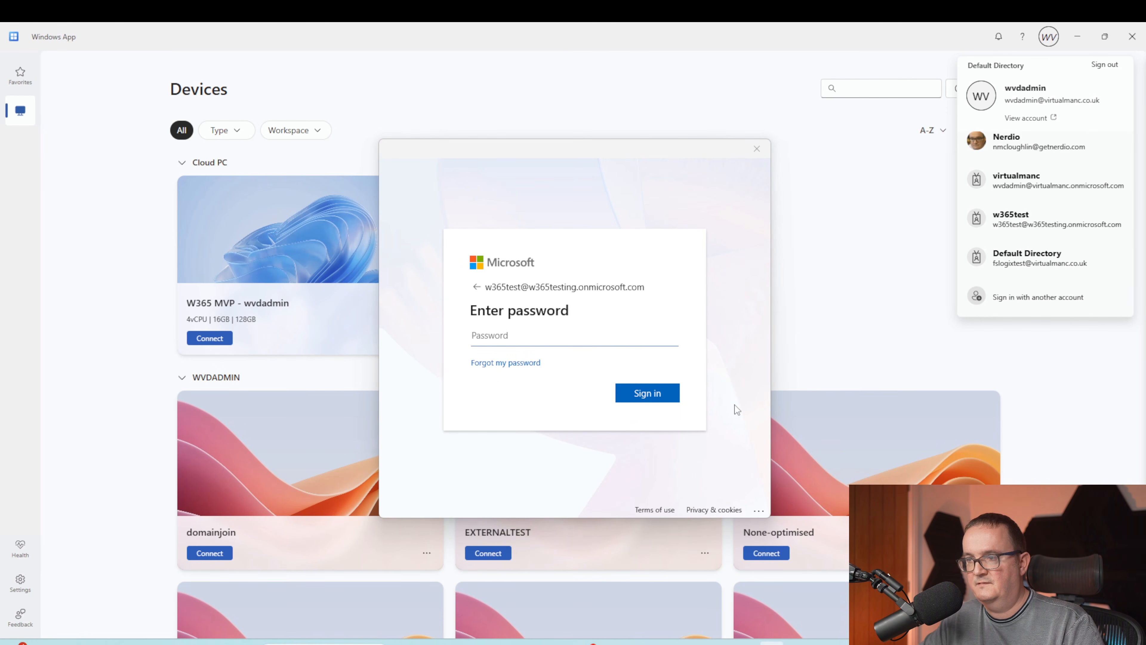
key("ctrl+v")
left_click(642, 392)
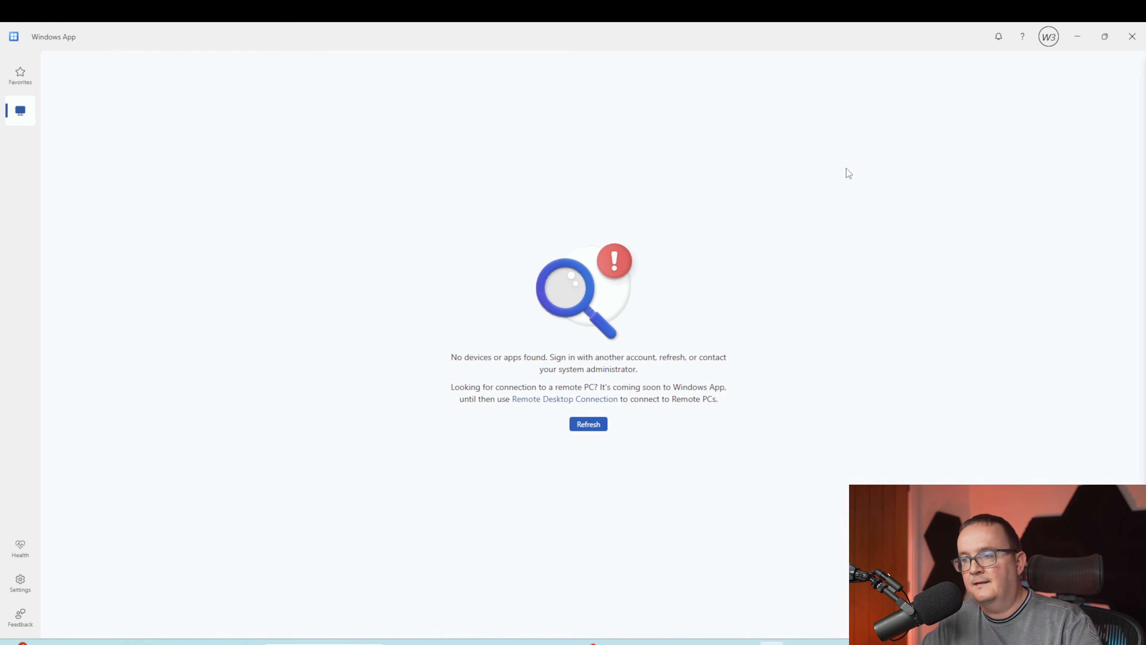
Sign in again with the W365TEST account through the organization option for domain virtualmanc.co.uk, and connect to the EXTERNALTEST desktop.
left_click(1049, 40)
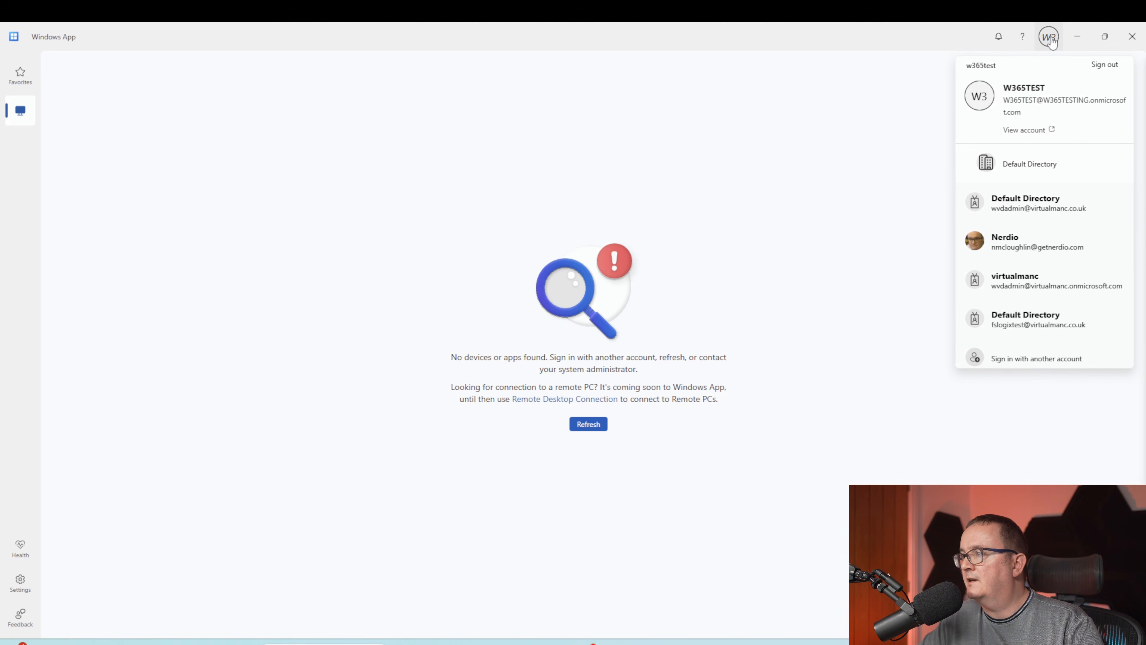
left_click(1032, 364)
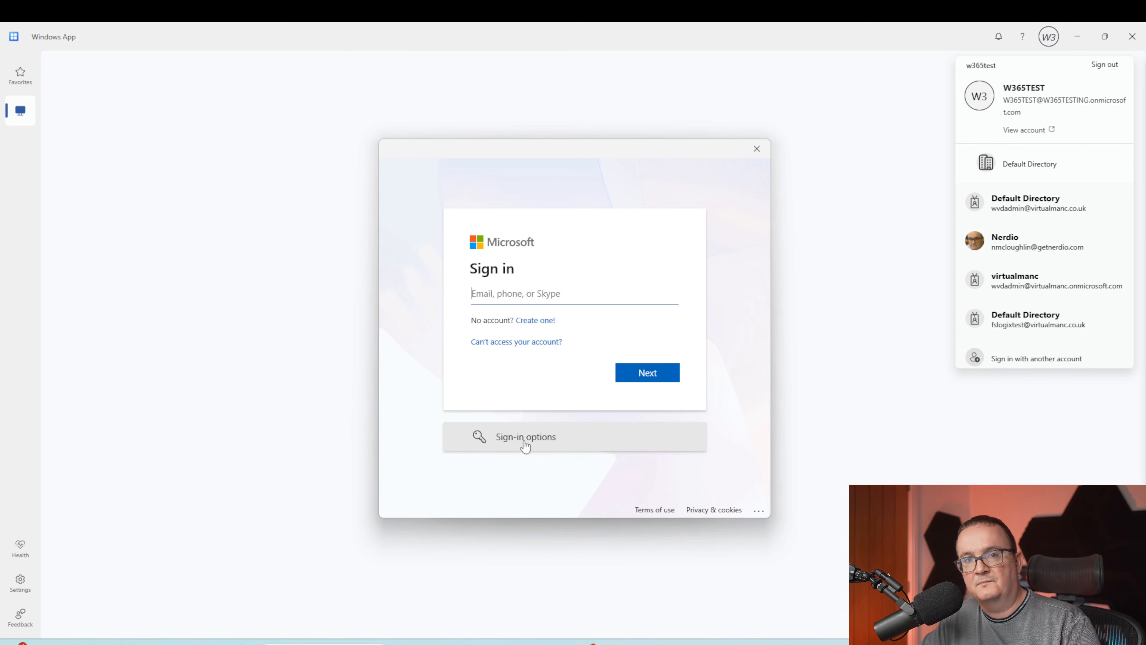
left_click(525, 443)
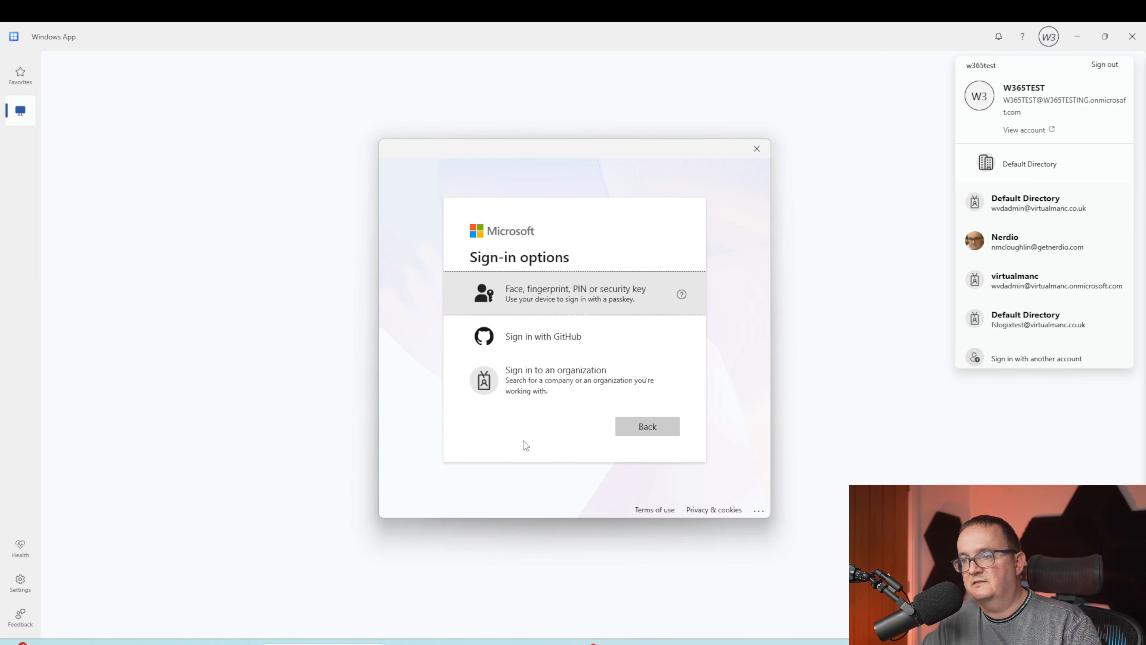
left_click(541, 381)
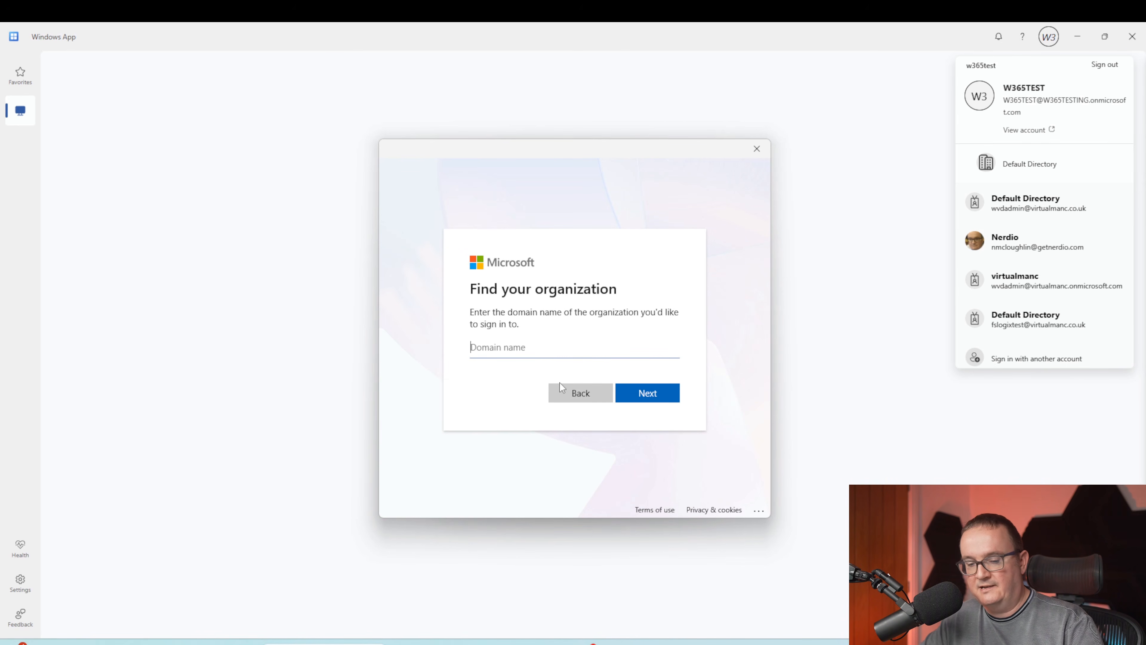
type("virt")
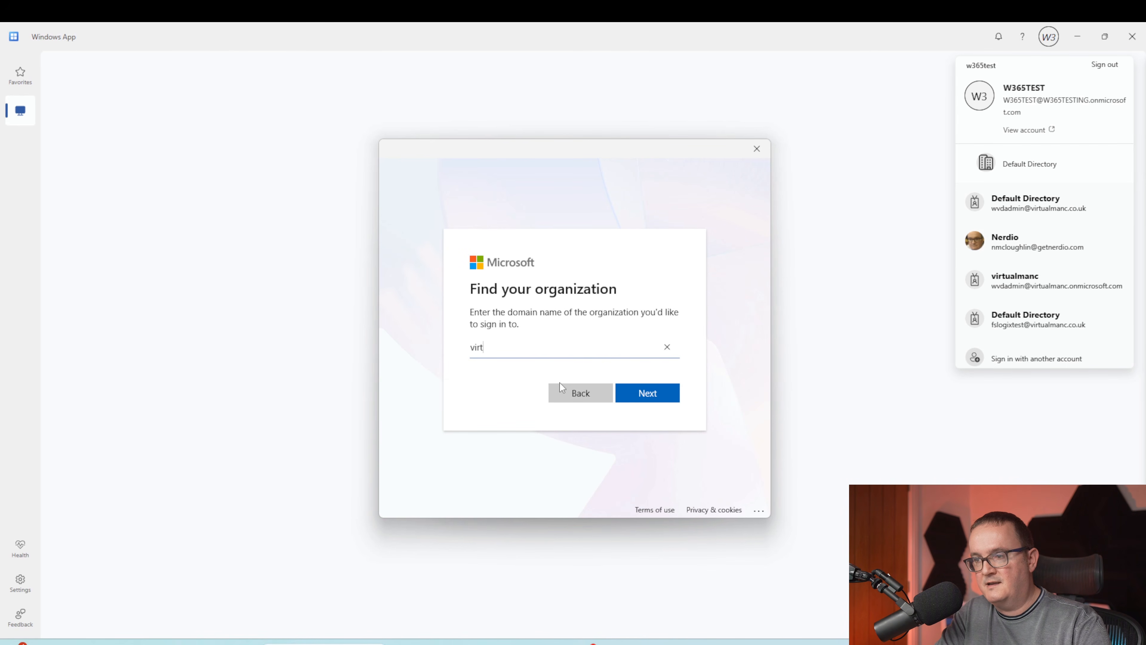
type("ualmanc.co.uk")
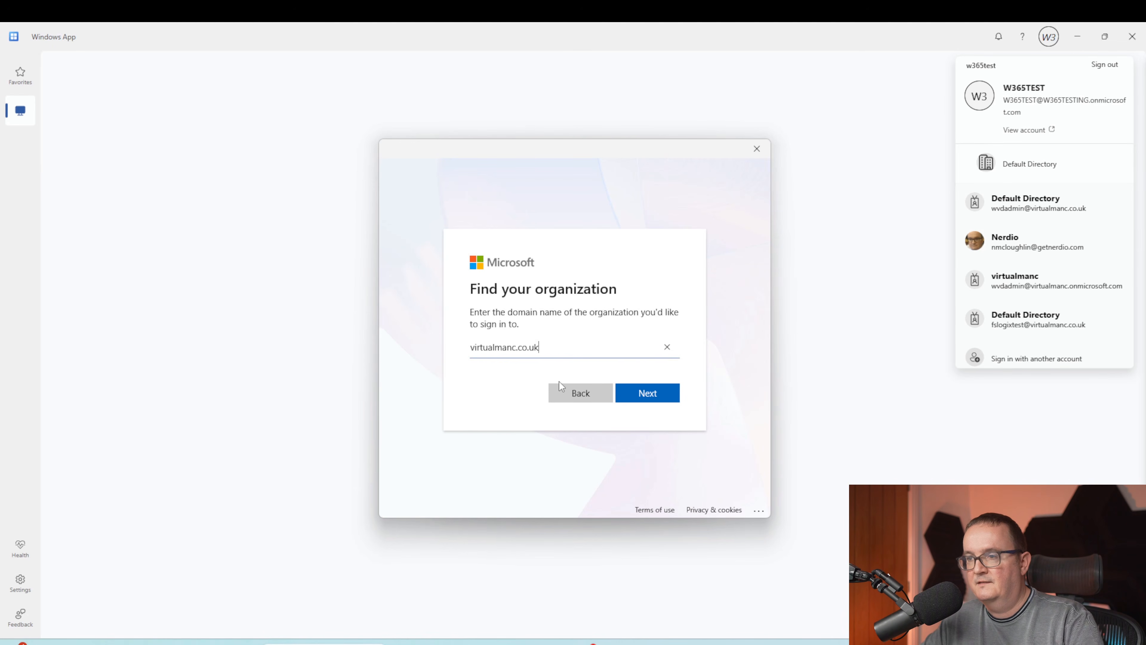
left_click(650, 387)
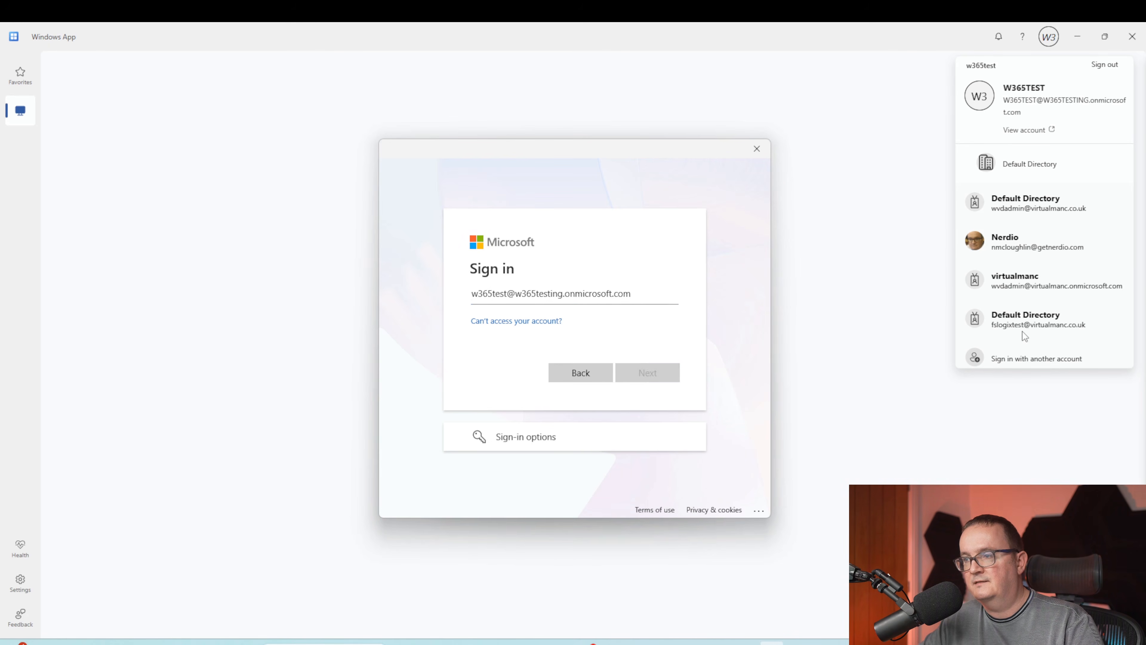
left_click(650, 394)
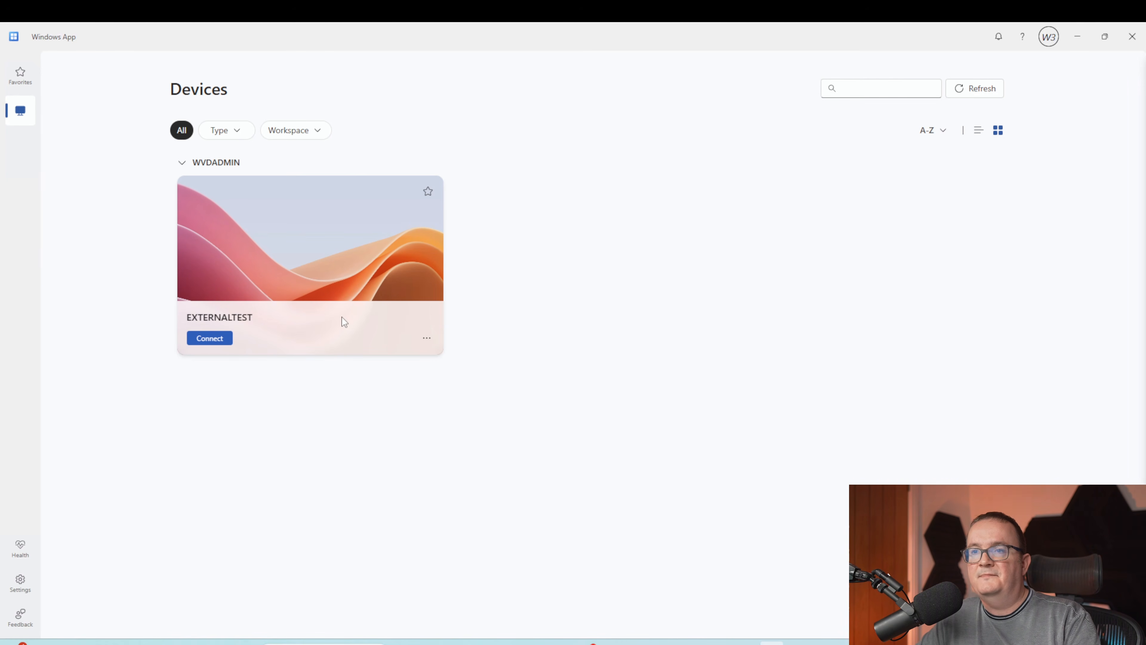
left_click(212, 338)
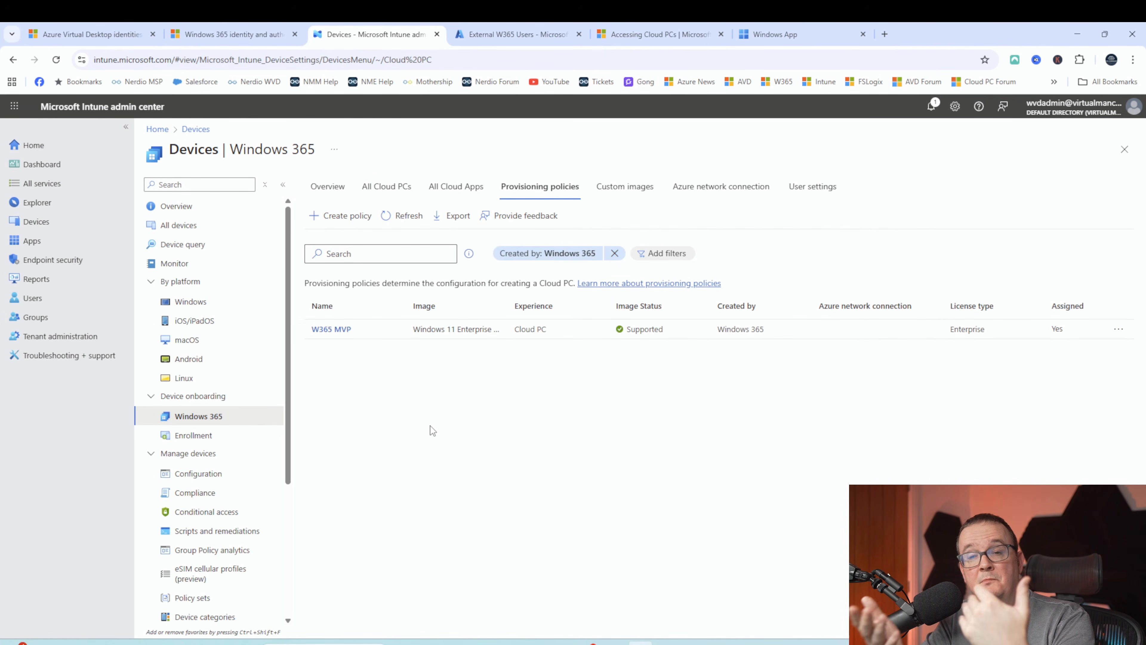
Switch to the Intune admin center and start a new Windows 365 provisioning policy named External Contractors.
left_click(344, 216)
left_click(336, 252)
type("e")
key("Caps_Lock")
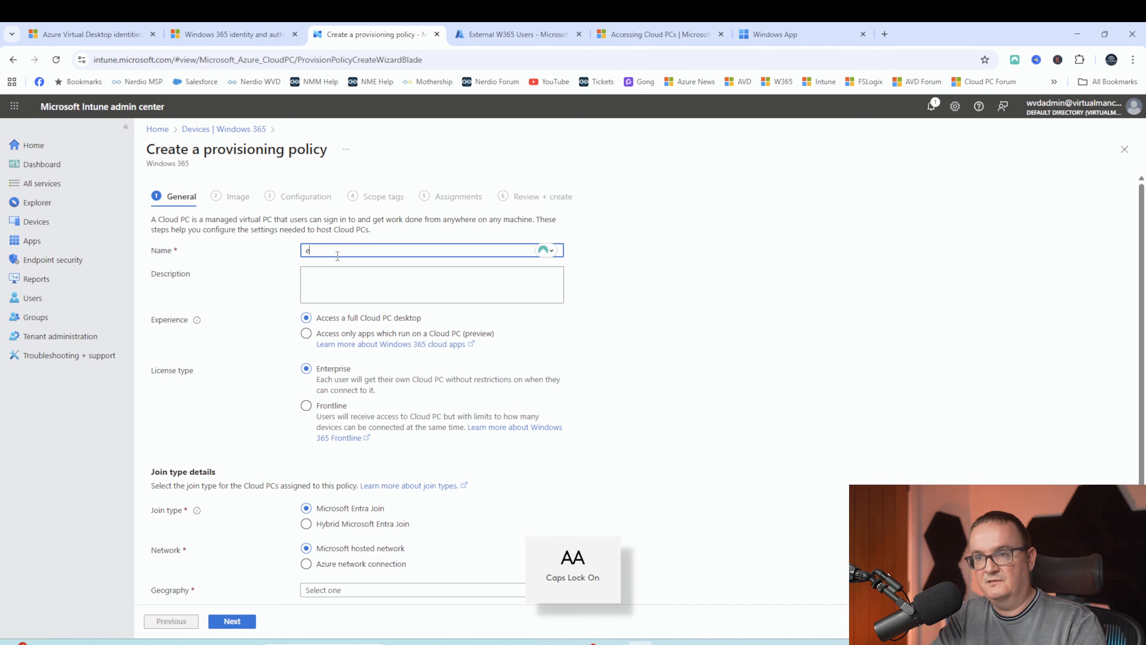
type("External")
key("Caps_Lock")
type("Contractors")
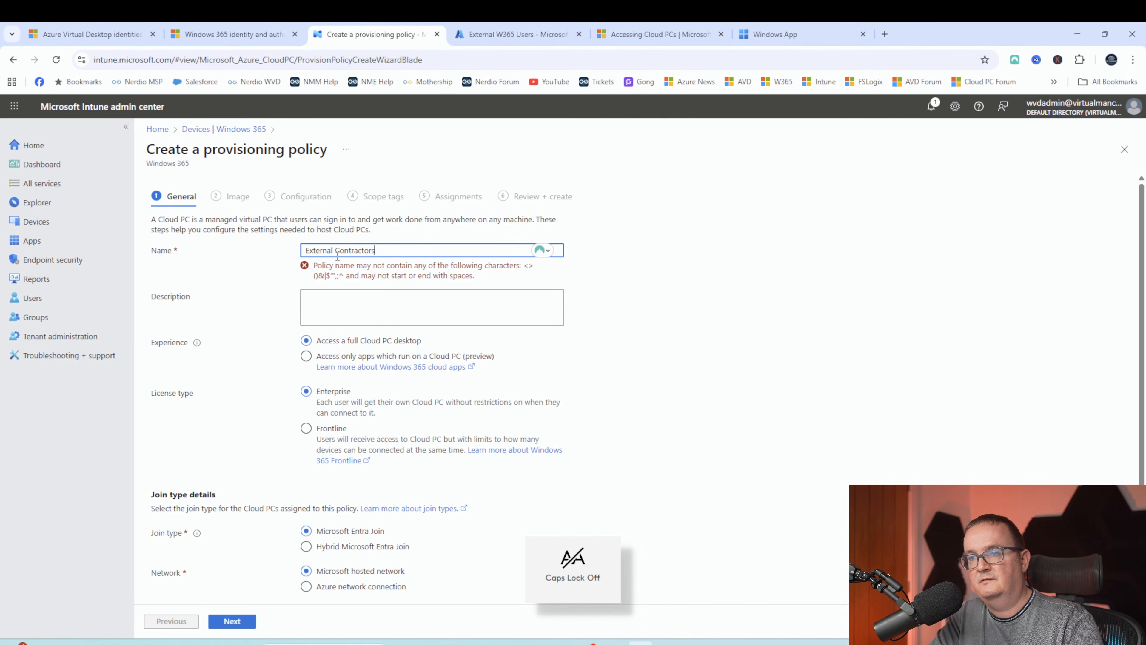
key("Caps_Lock")
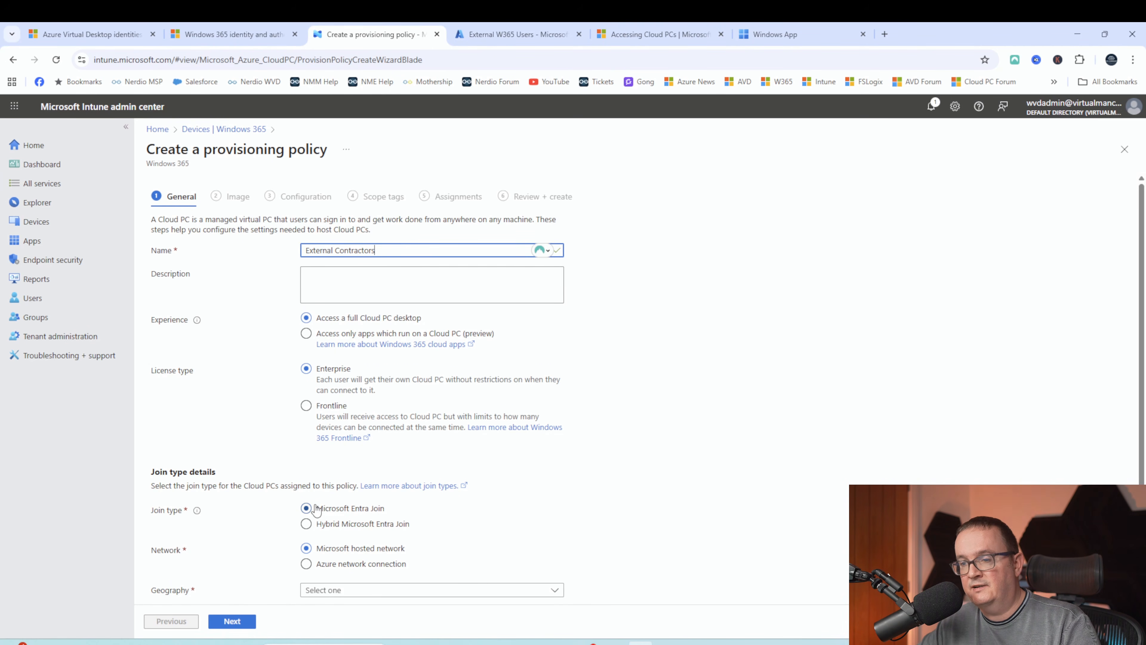
Keep Microsoft Entra Join on the Microsoft hosted network, set the geography to United Kingdom, and enable Microsoft Entra single sign-on.
scroll(353, 491, "down", 1)
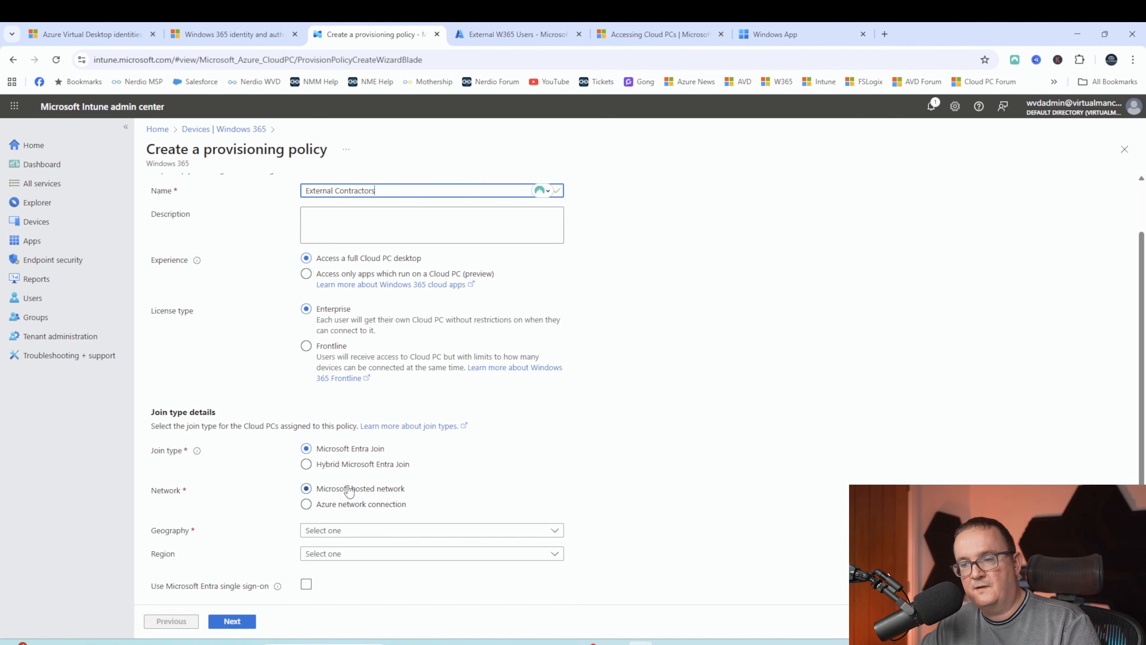
scroll(350, 492, "down", 1)
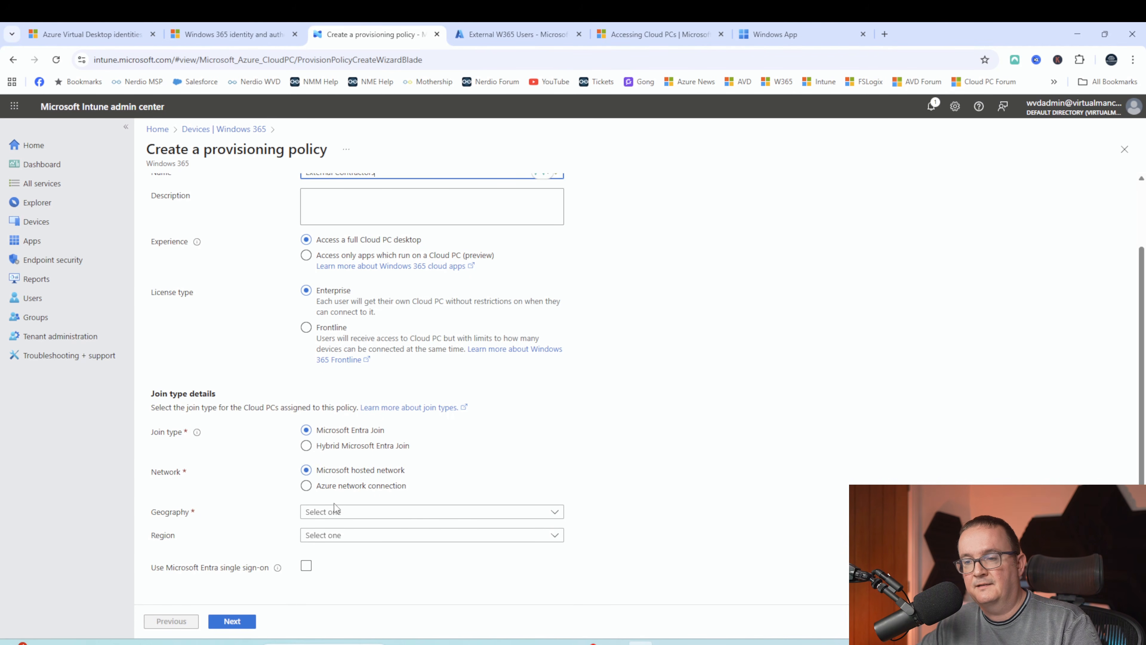
left_click(343, 511)
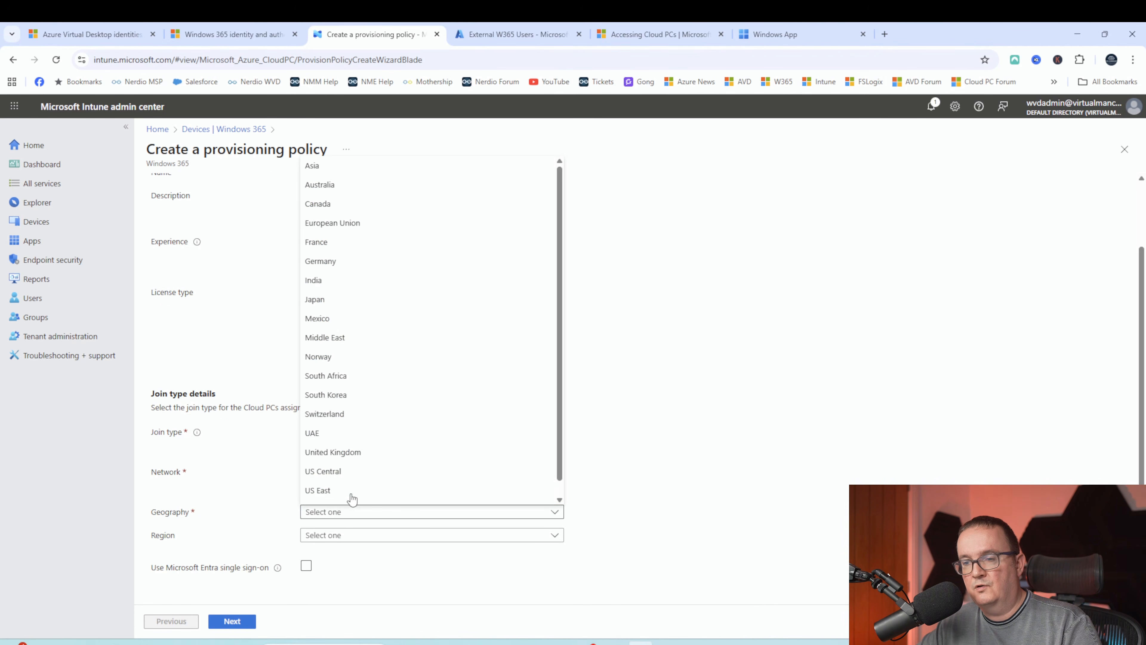
left_click(343, 452)
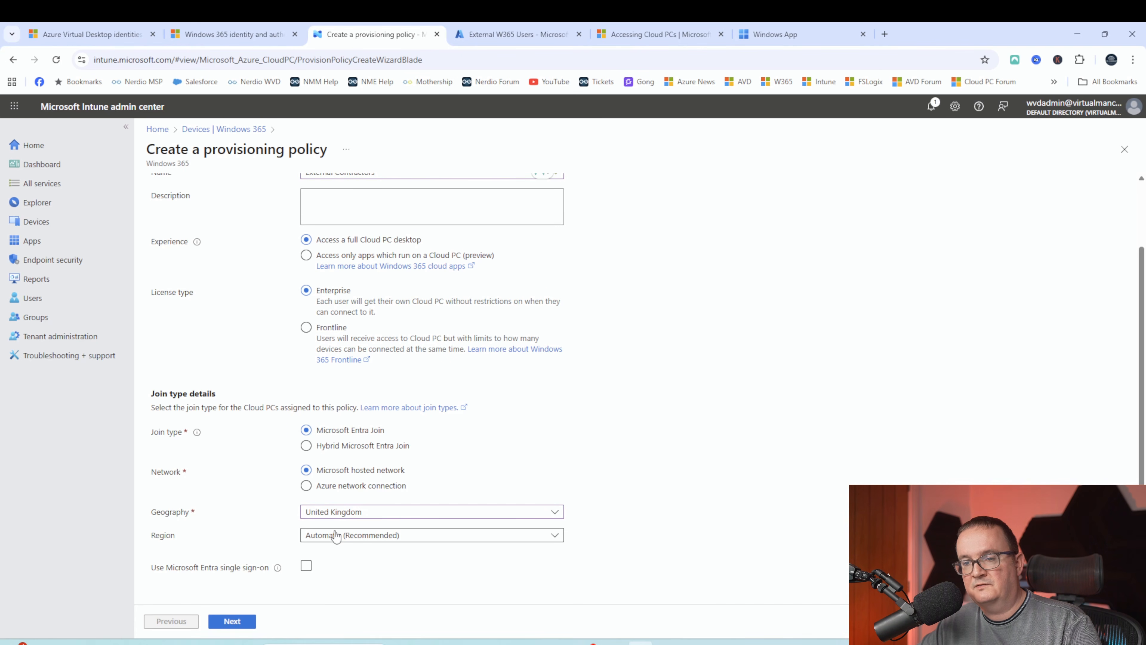
left_click(306, 565)
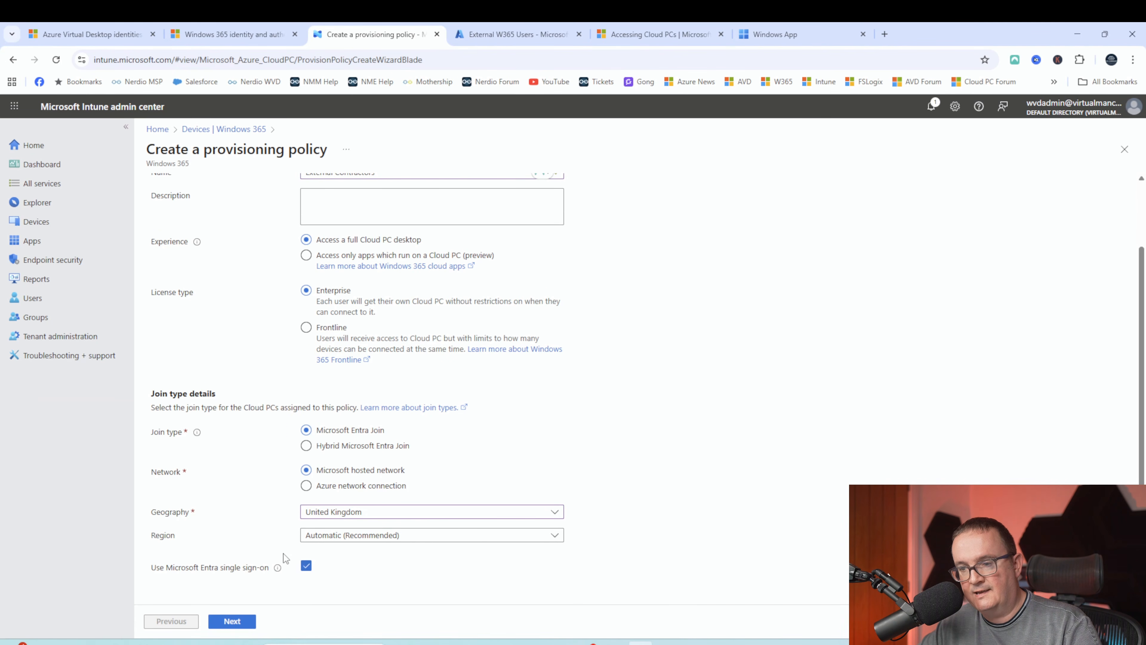
left_click(231, 621)
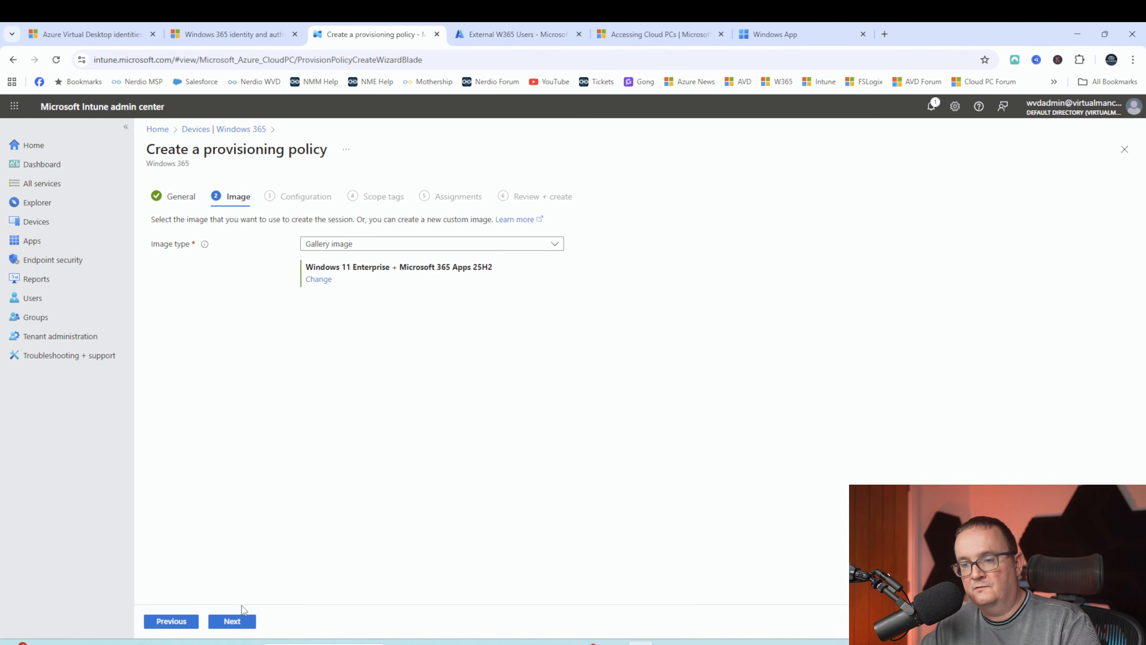
Keep the default gallery image, set the language and region to English (United Kingdom), and continue with default scope tags to Assignments.
left_click(232, 622)
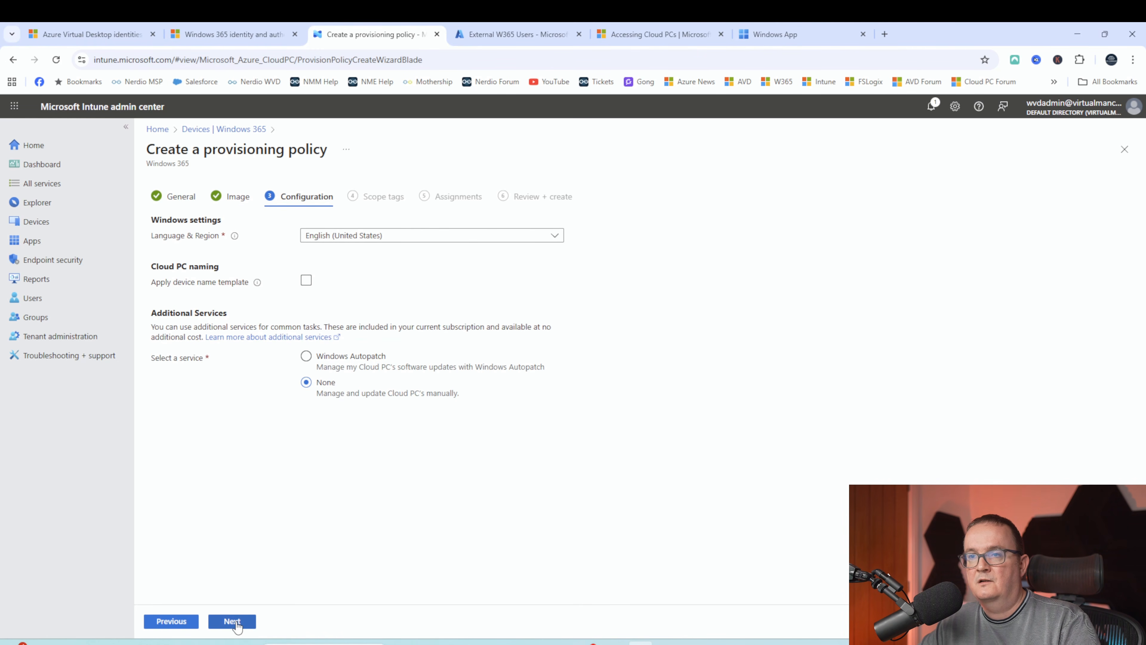
left_click(381, 236)
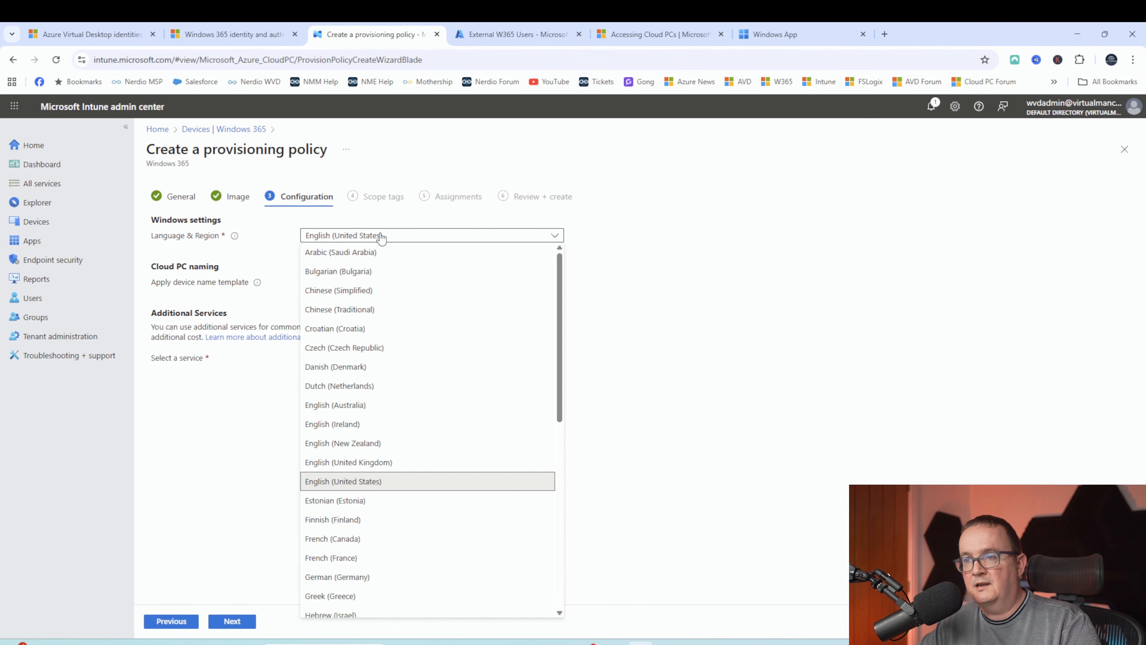
left_click(408, 462)
left_click(232, 621)
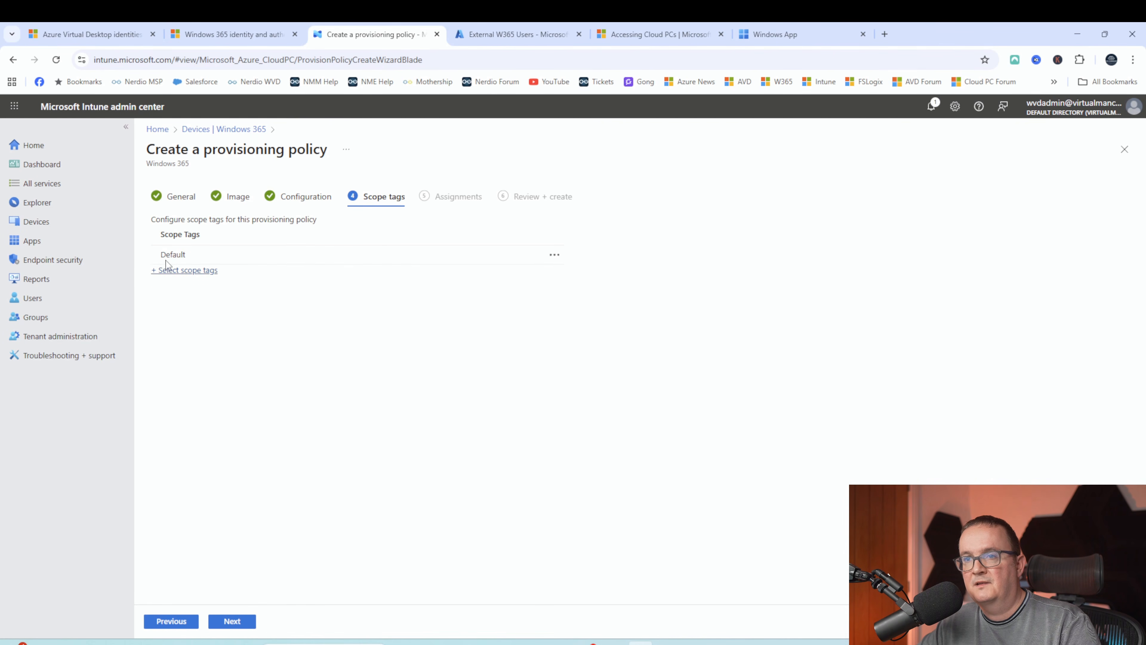
left_click(231, 621)
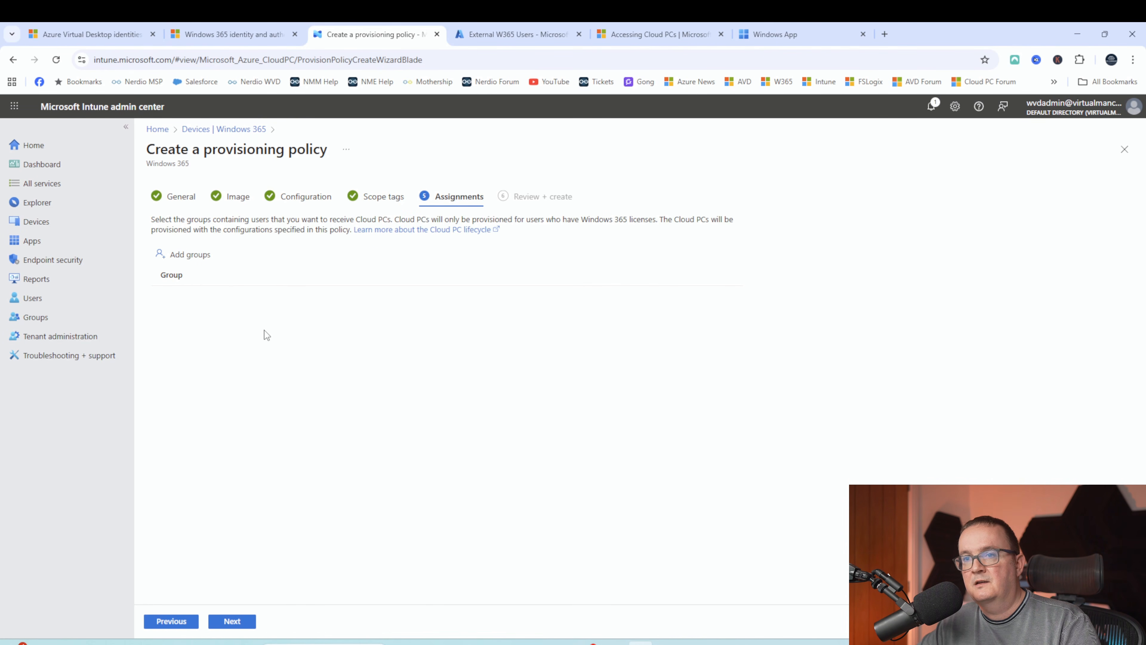
Assign the External W365 Users group to the provisioning policy.
left_click(187, 255)
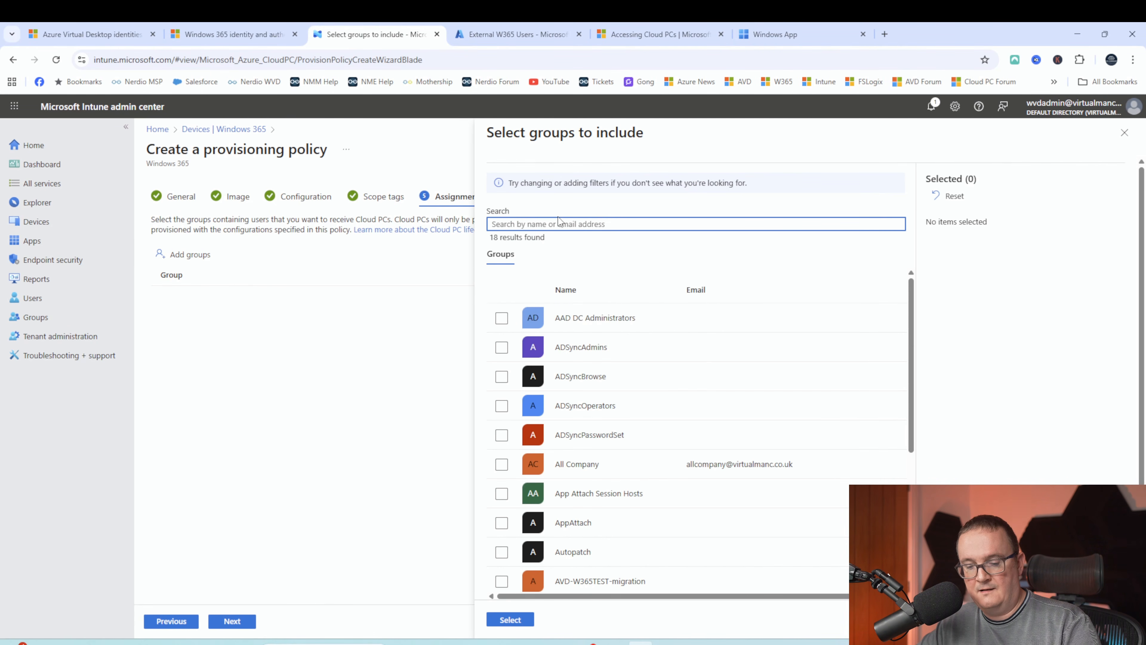
key("Caps_Lock")
type("exter")
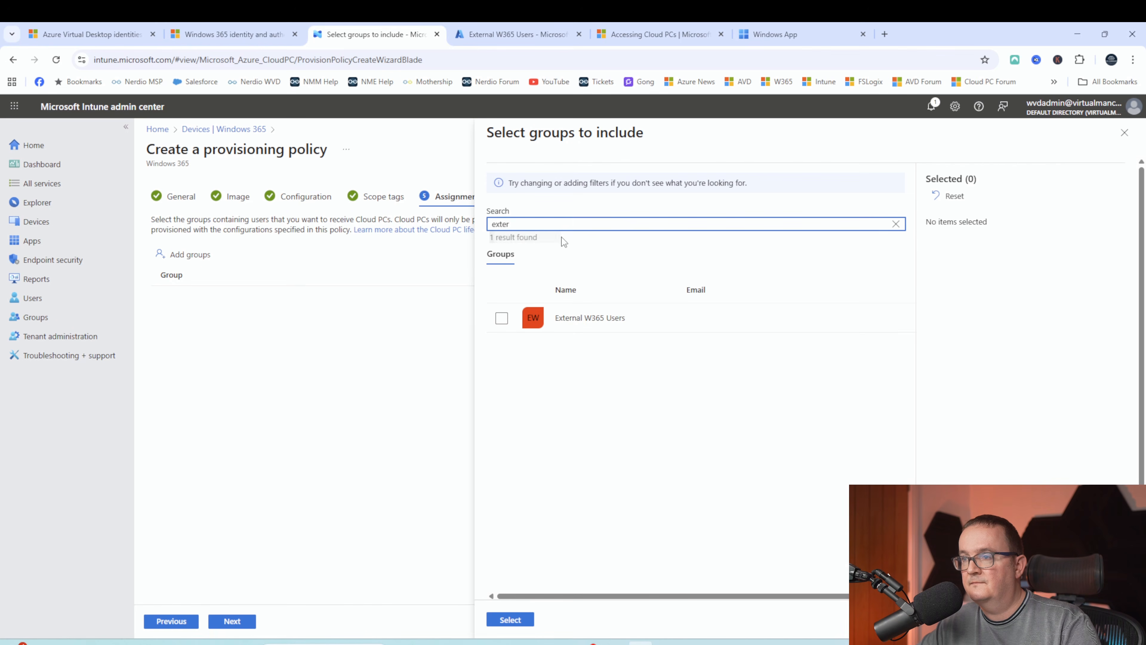
left_click(498, 319)
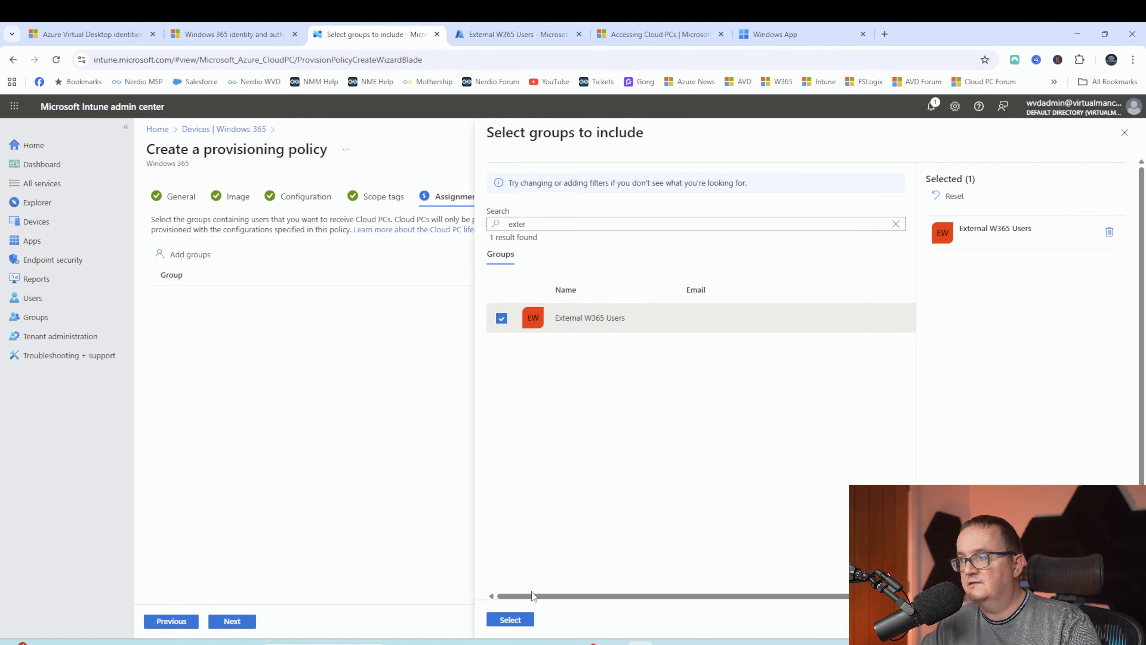
left_click(511, 619)
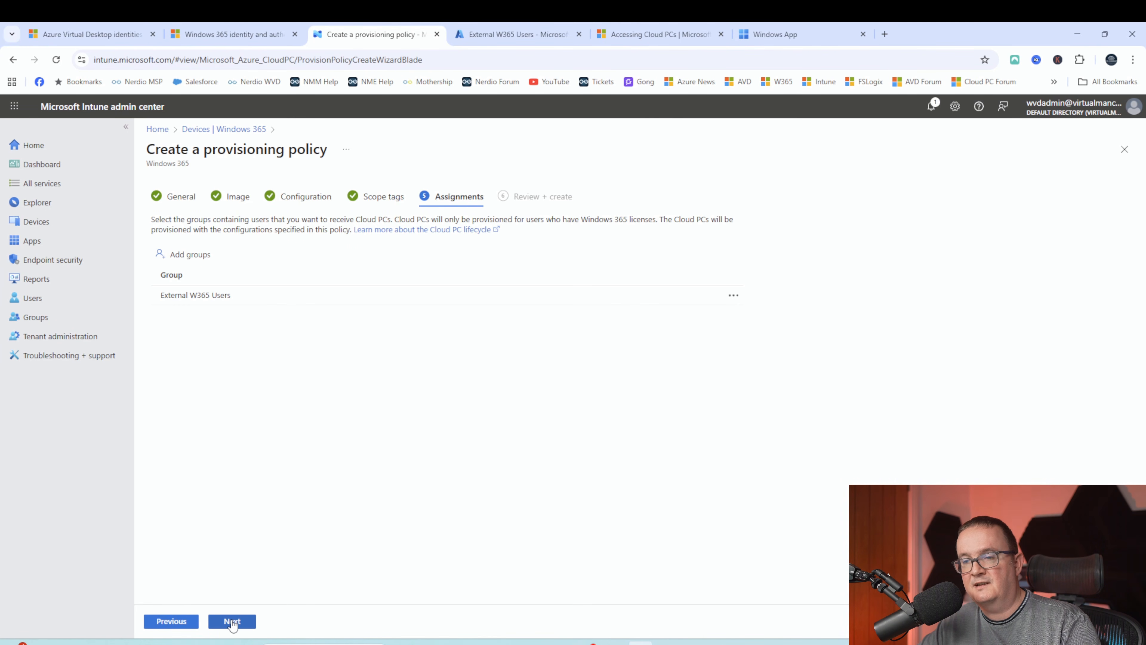
Review the policy summary, create the External Contractors provisioning policy, and open its details.
left_click(231, 620)
scroll(323, 329, "down", 1)
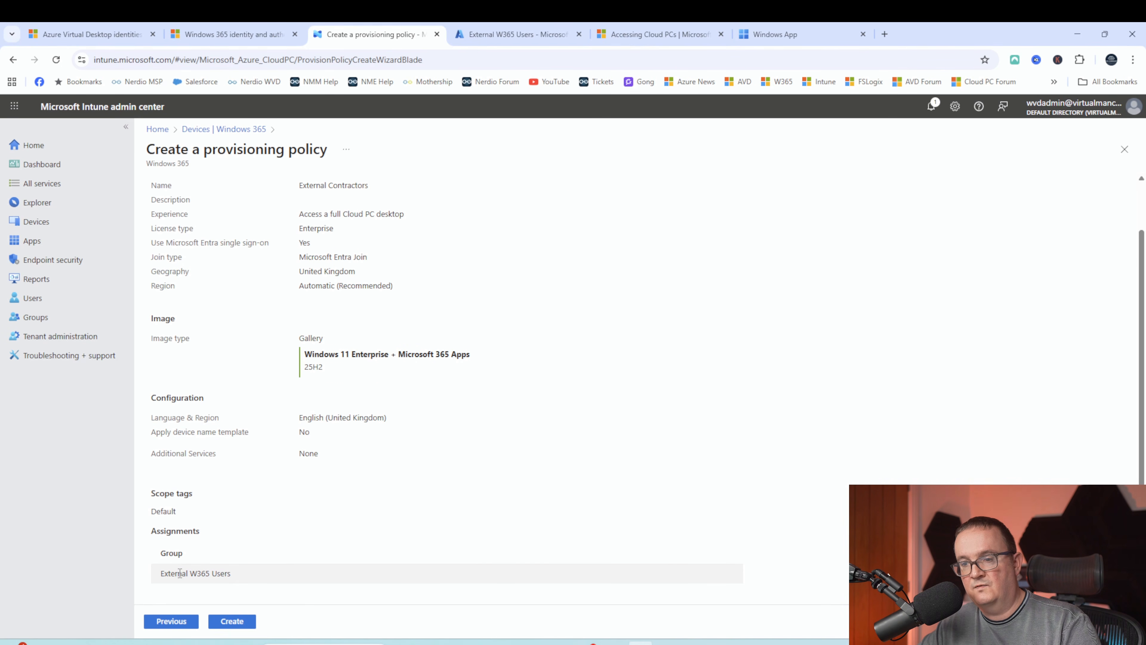
scroll(179, 573, "up", 1)
scroll(180, 587, "down", 1)
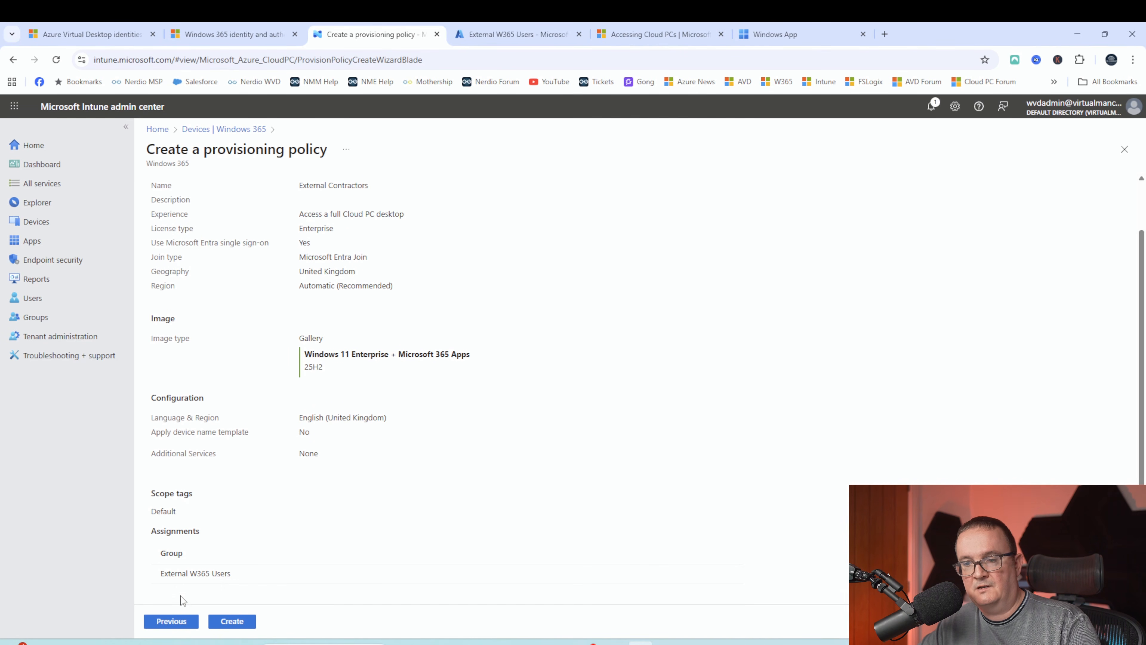
left_click(230, 621)
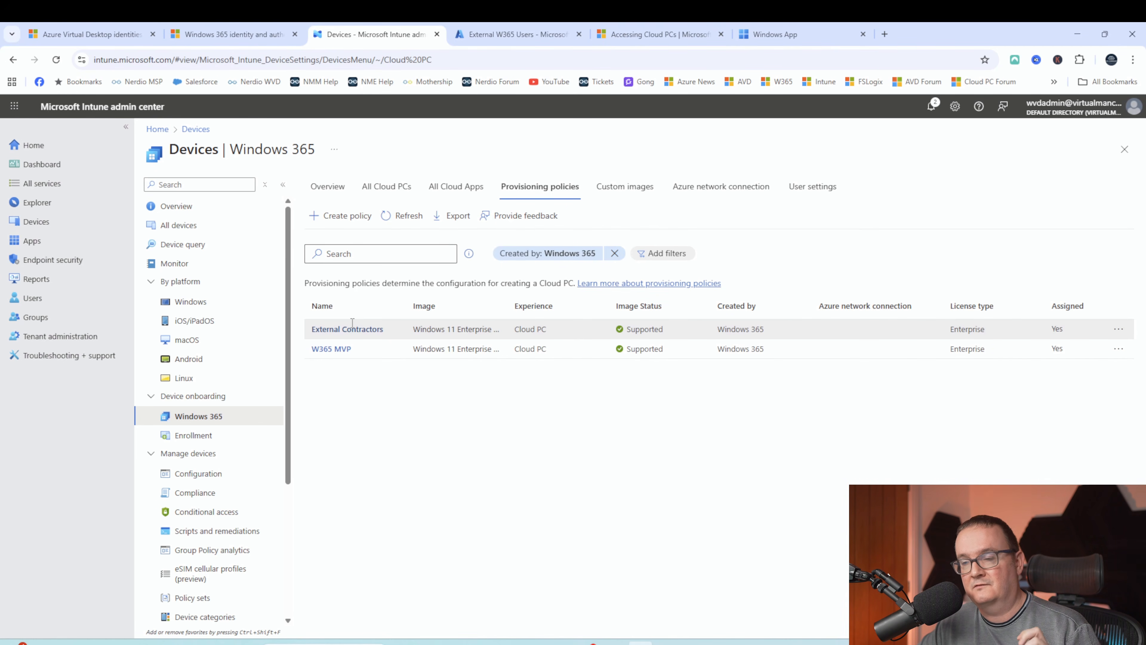
left_click(350, 329)
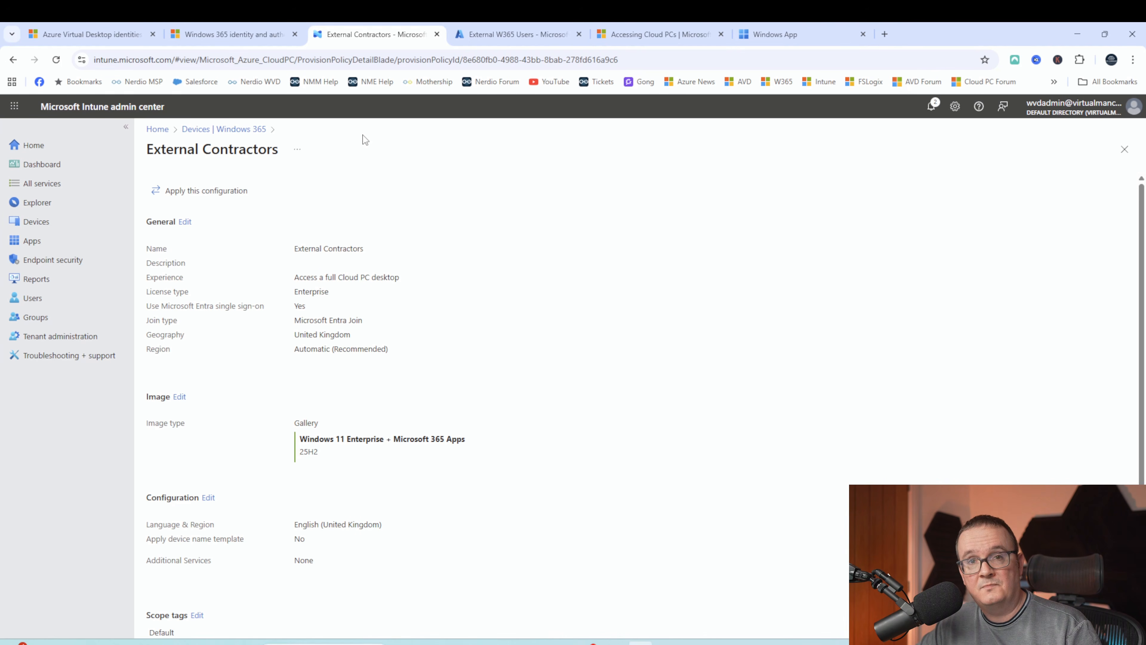
Switch to the Azure portal, add W365TEST2 as a member of the External W365 Users group, and refresh the member list.
left_click(491, 28)
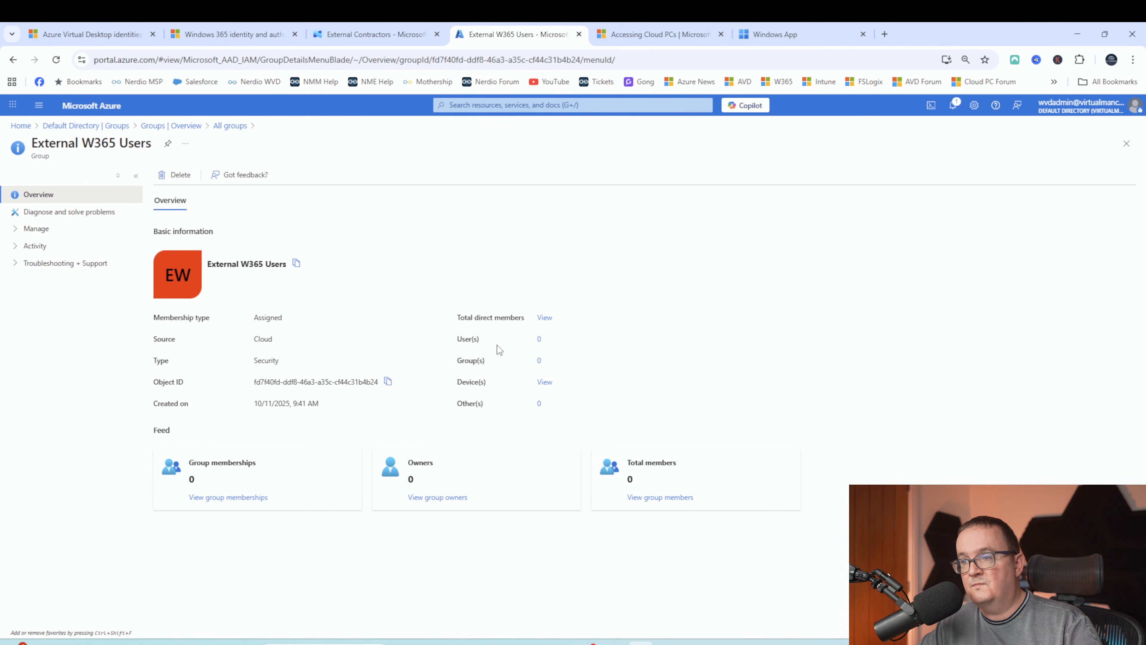
left_click(540, 342)
left_click(29, 179)
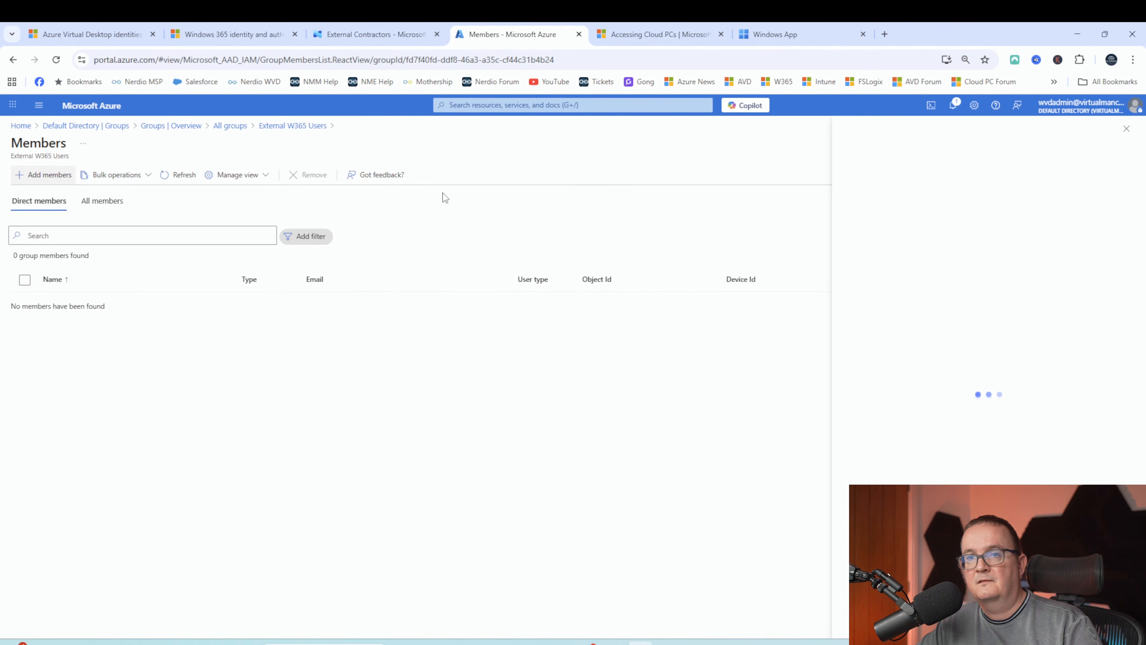
left_click(696, 215)
type("w3")
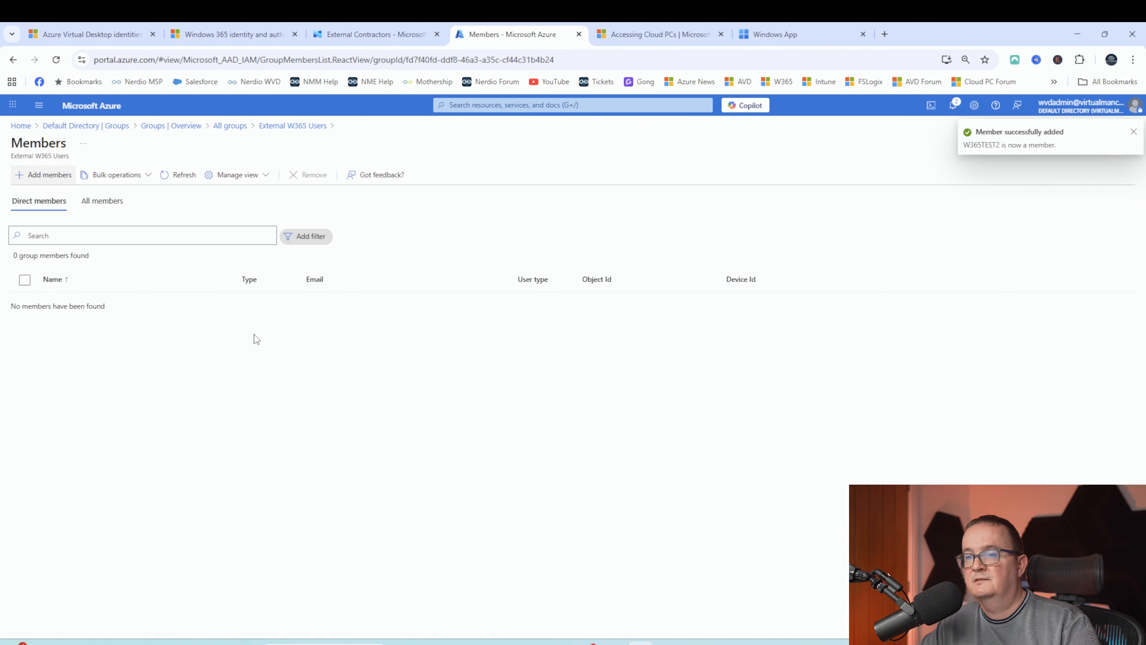
left_click(186, 175)
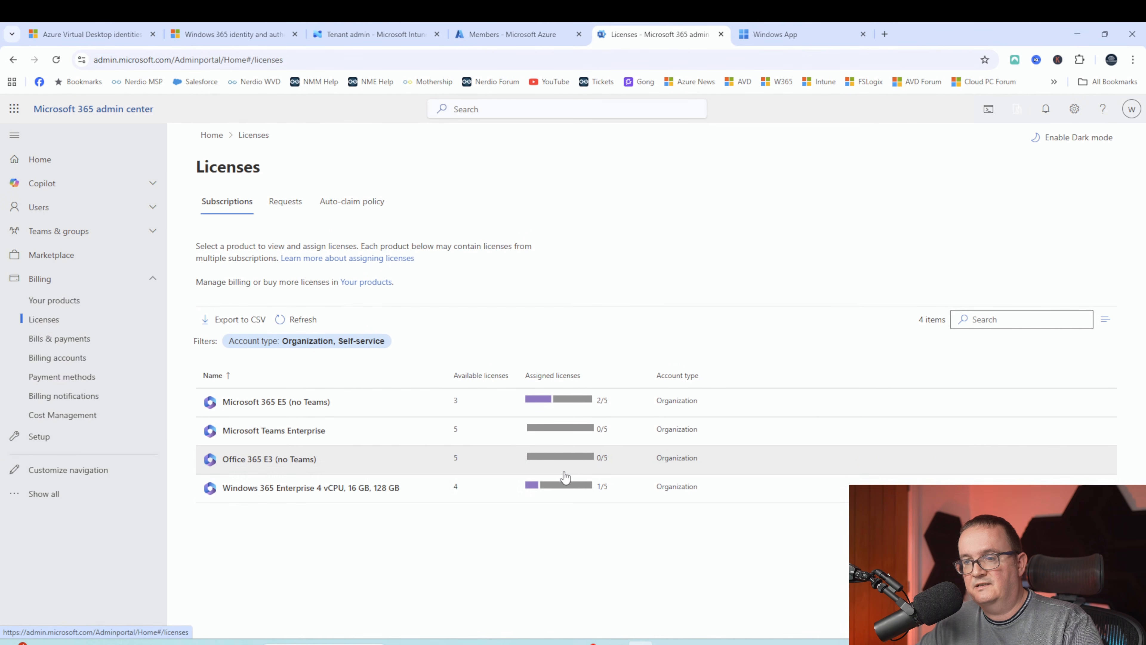
In the Microsoft 365 admin center, assign Windows 365 Enterprise 4 vCPU, 16 GB, 128 GB licenses to the External W365 Users group and refresh the list.
left_click(339, 492)
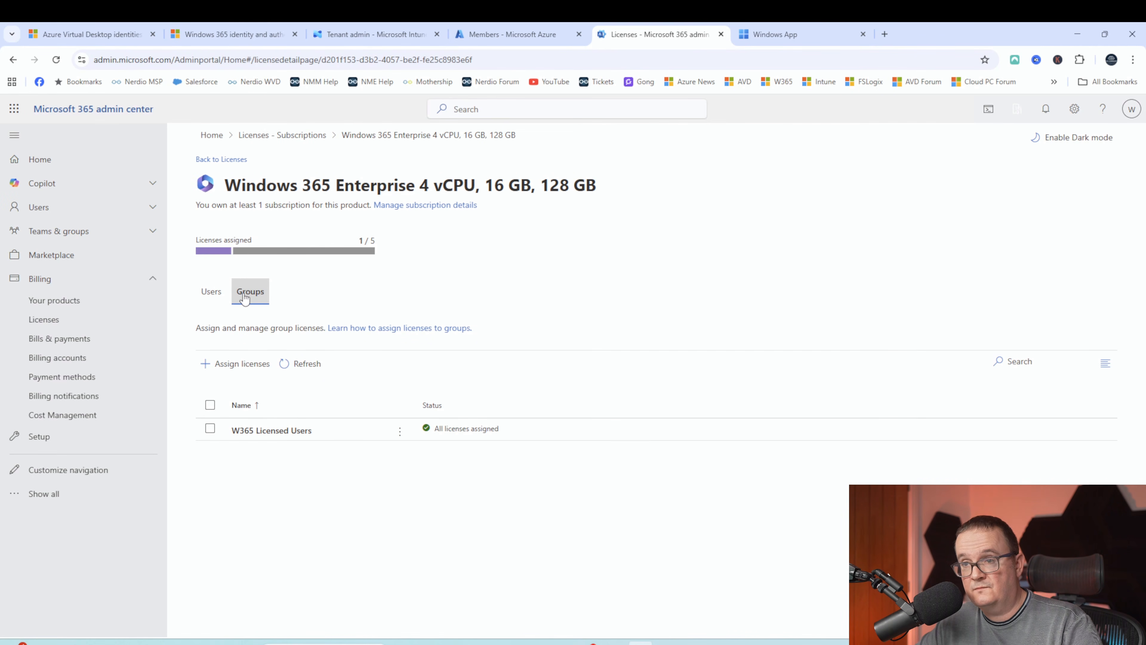
left_click(247, 364)
left_click(819, 226)
type("exter")
left_click(893, 271)
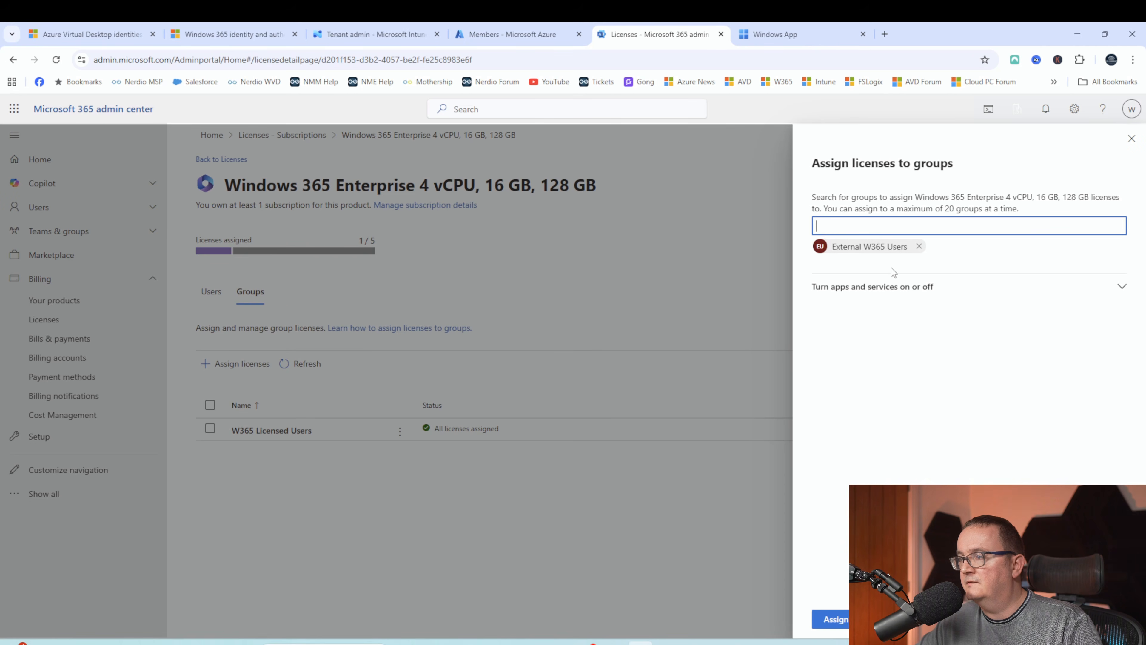
left_click(833, 619)
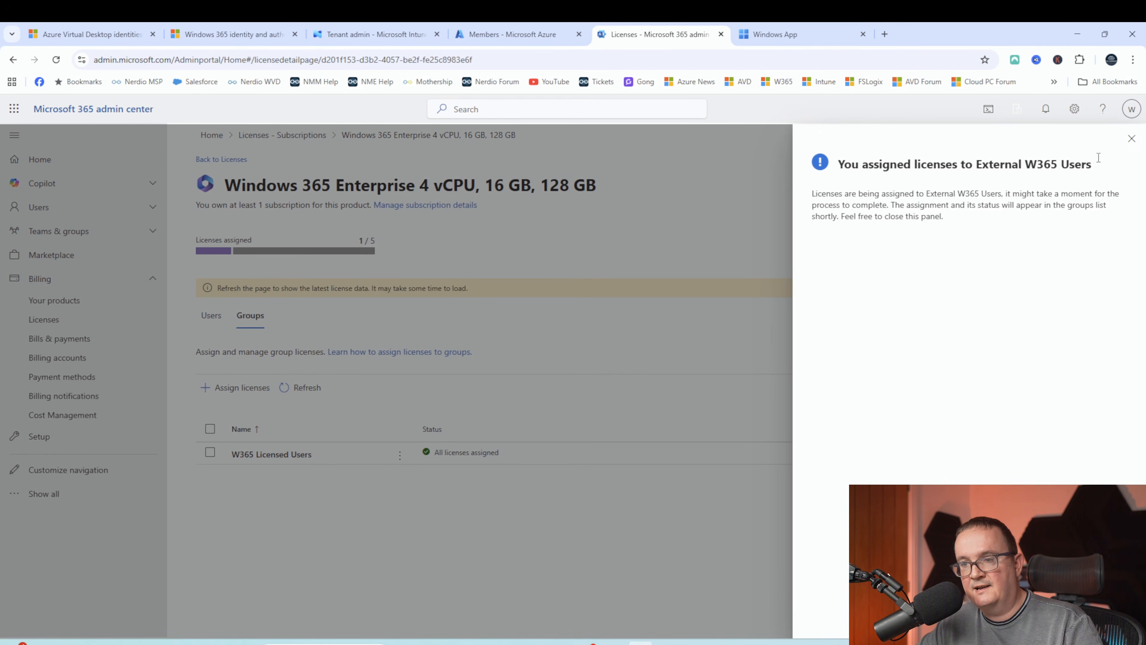
left_click(1131, 137)
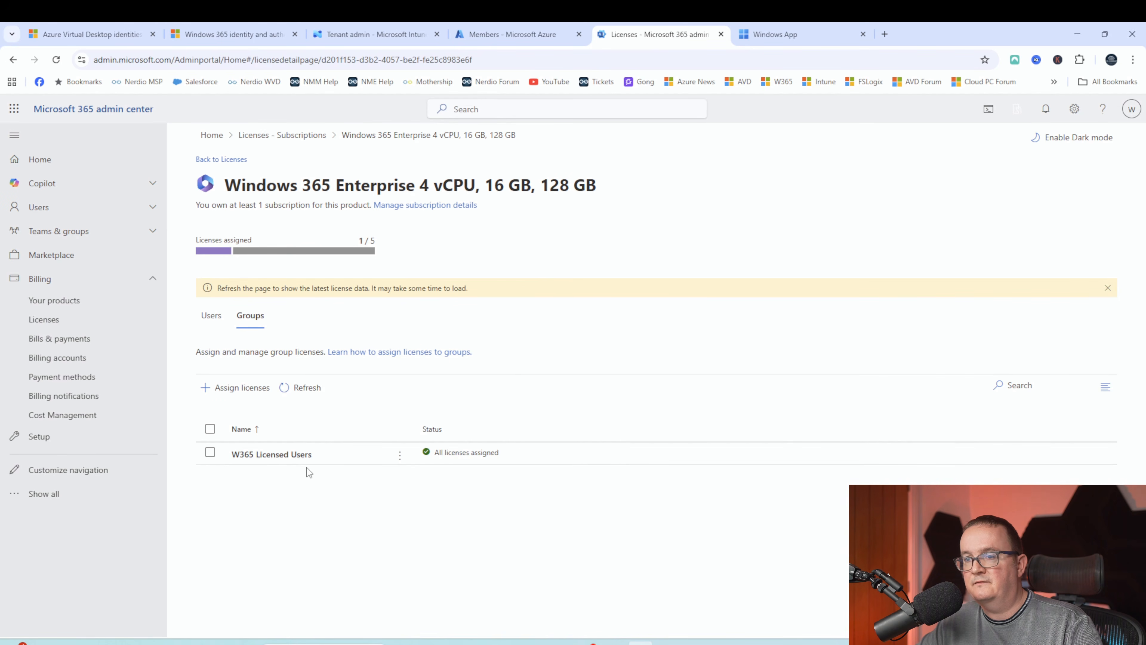
left_click(293, 388)
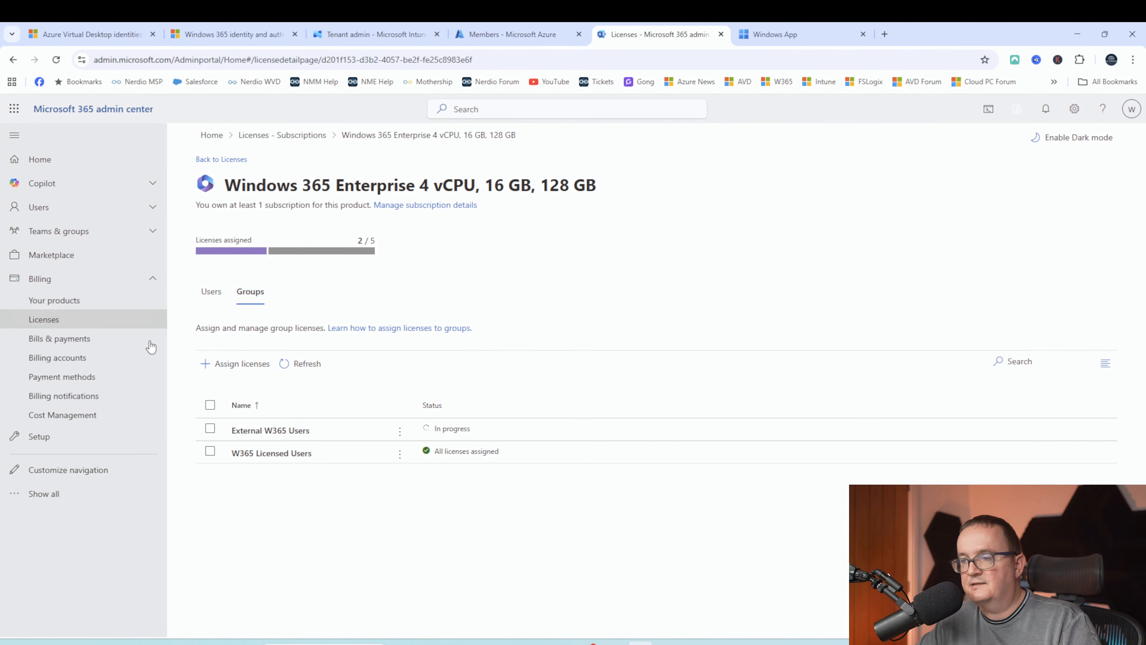
left_click(307, 366)
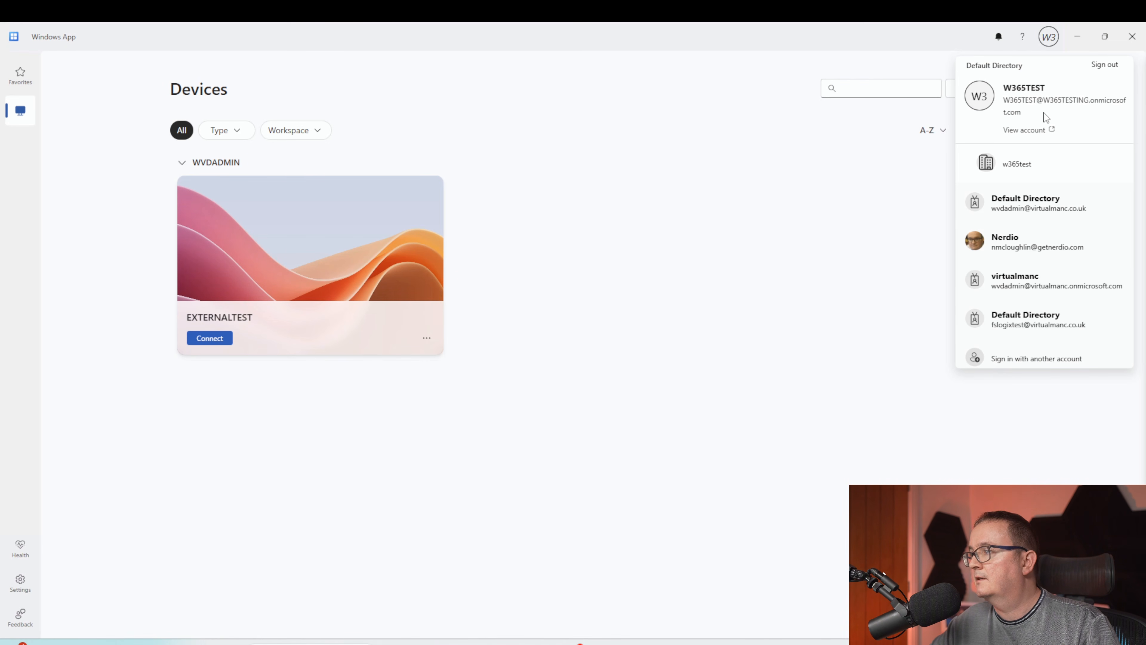
In Windows App, sign in as W365TEST2 through the organization option for virtualmanc.co.uk, and connect to the External Contractors Cloud PC with the account password.
left_click(1008, 364)
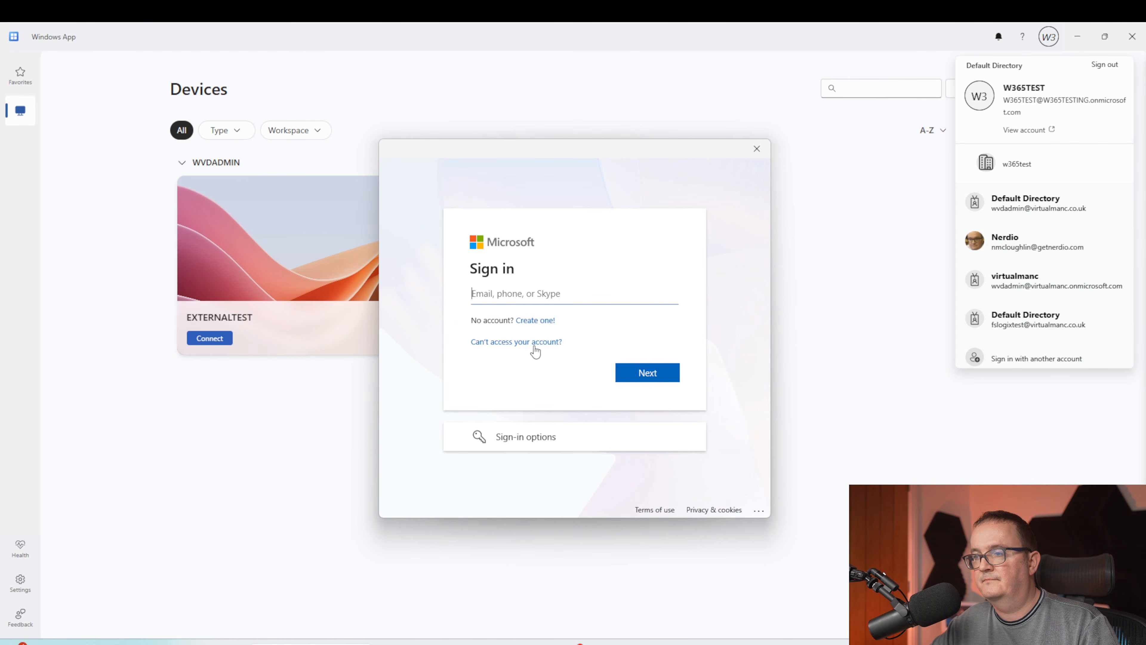
left_click(505, 436)
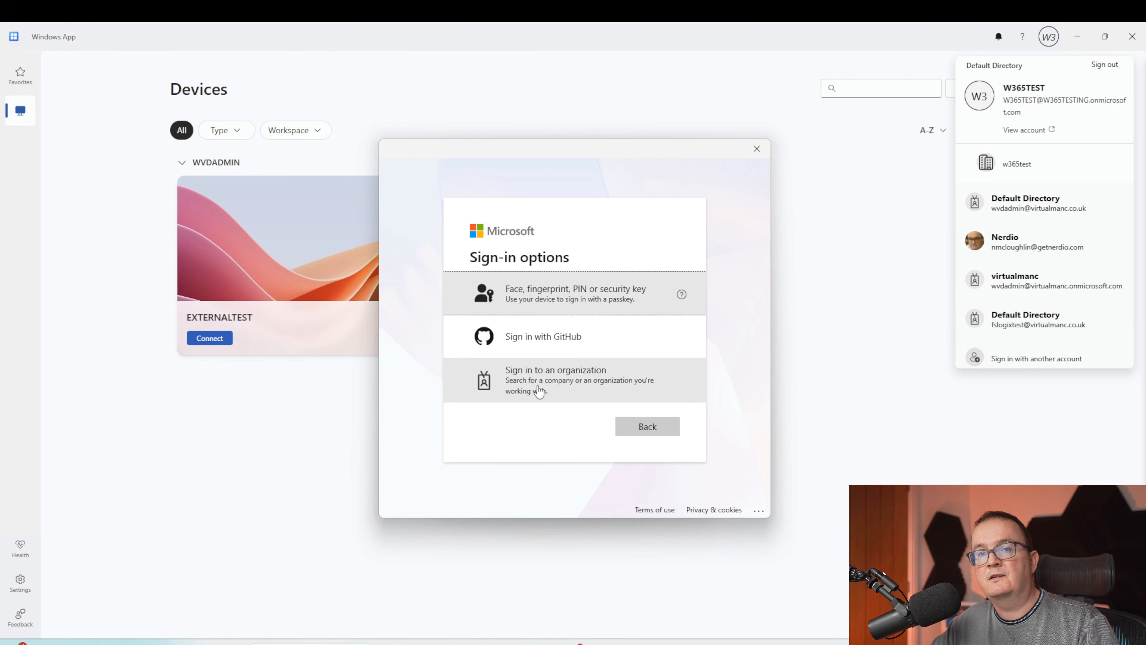
left_click(539, 391)
type("VIRTUA")
key("BackSpace")
key("BackSpace")
key("BackSpace")
key("BackSpace")
key("BackSpace")
key("BackSpace")
key("Caps_Lock")
type("virtualmanc")
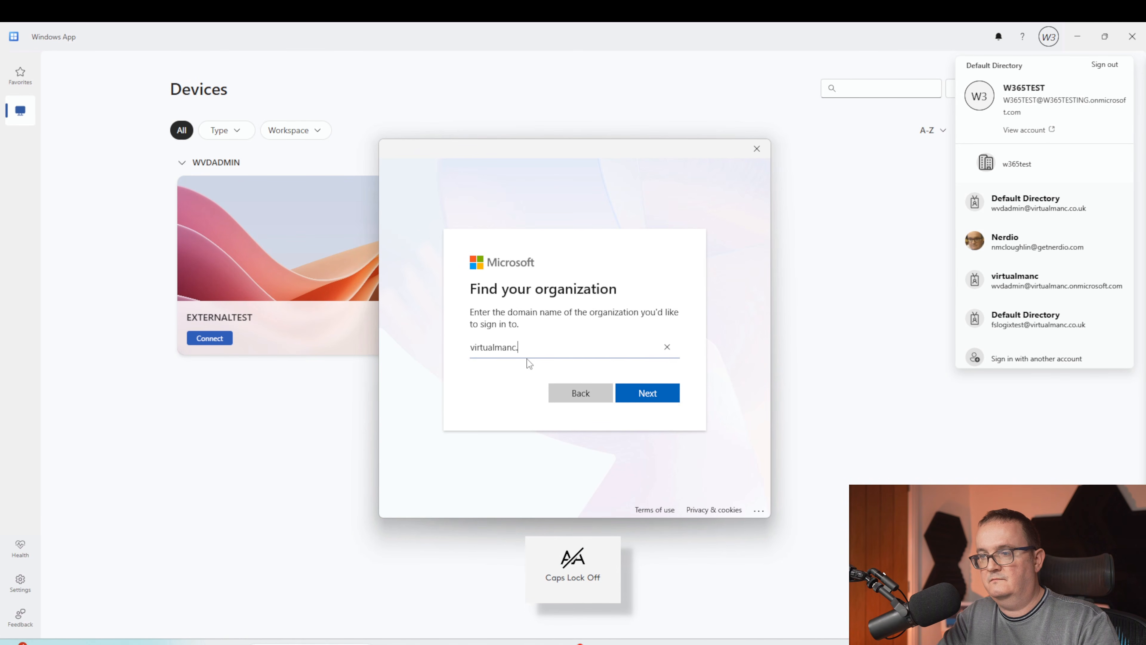
type(".co.uk")
key("Return")
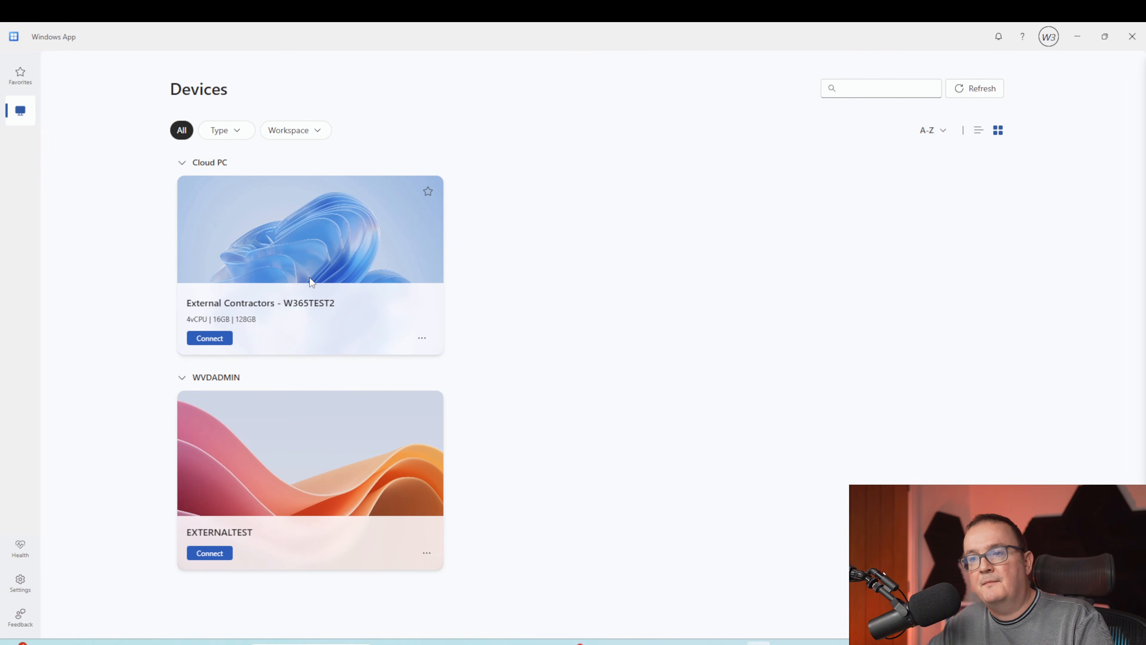
left_click(208, 339)
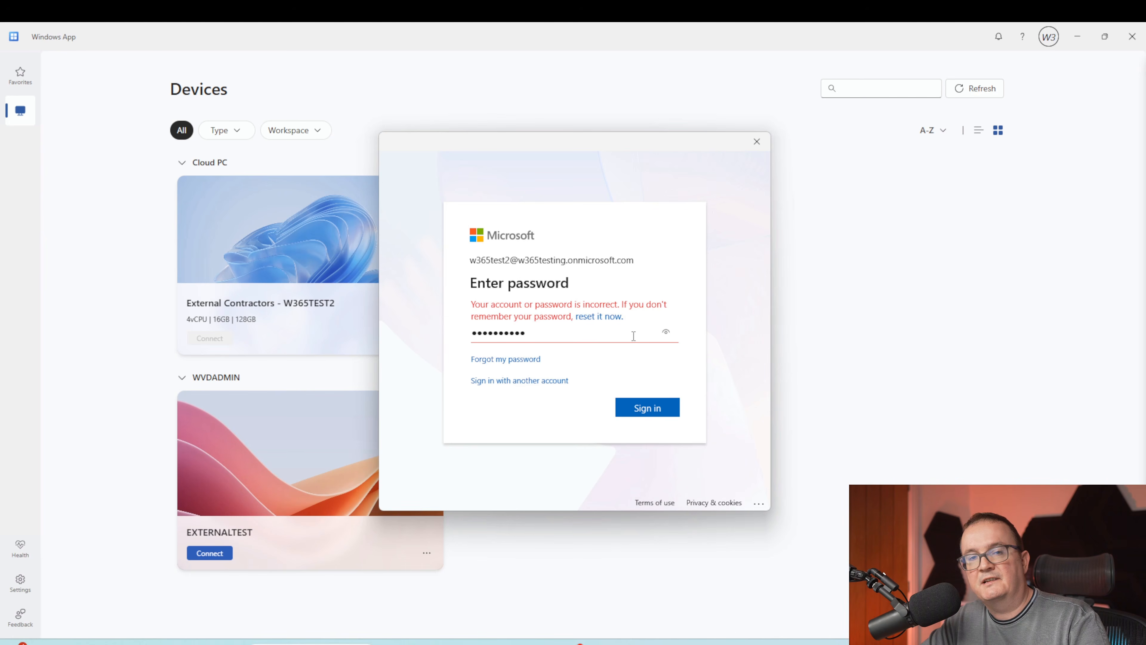
key("Return")
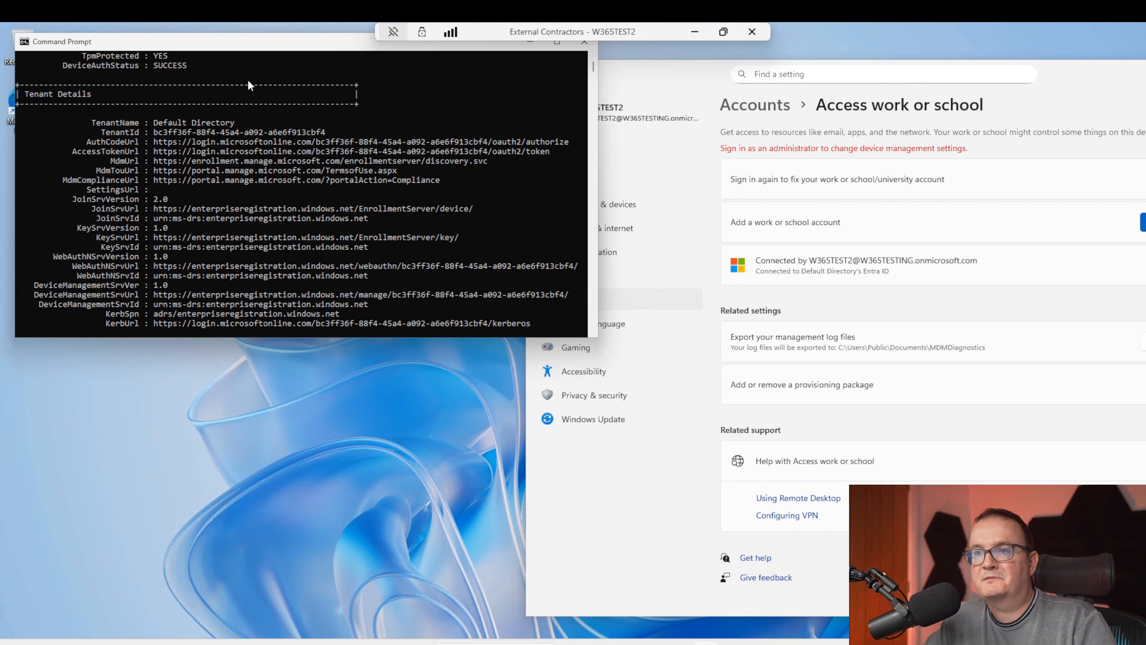
Examine the Tenant Details, User State, SSO State and Diagnostic Data sections of the Cloud PC's device registration output.
scroll(212, 117, "up", 1)
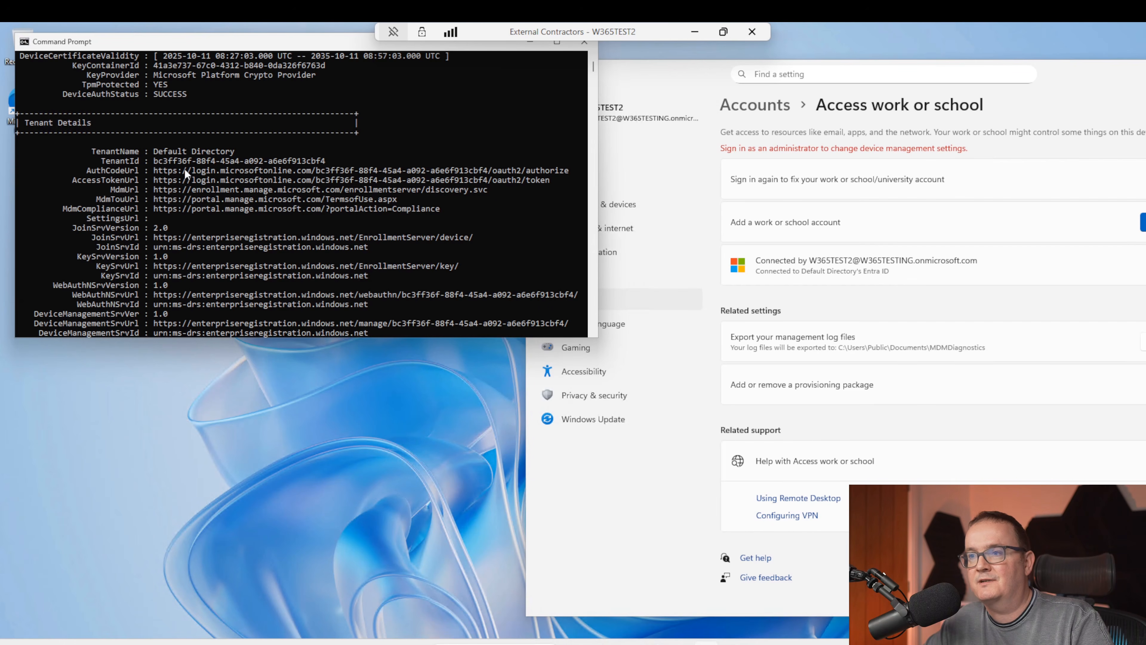
scroll(294, 161, "down", 7)
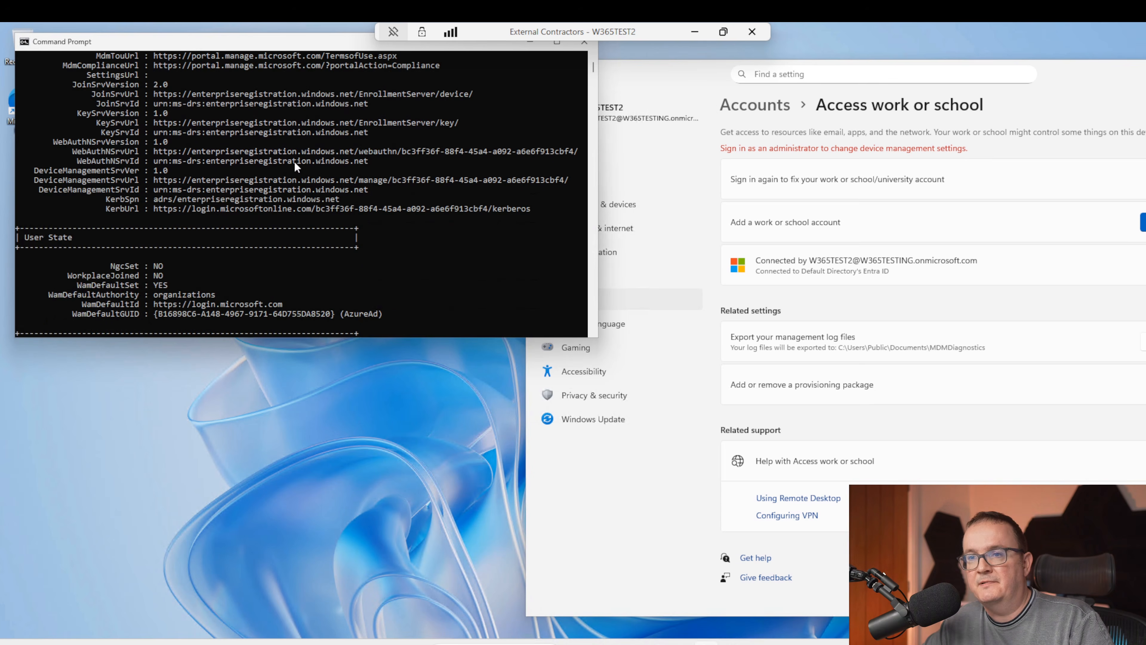
scroll(282, 198, "down", 2)
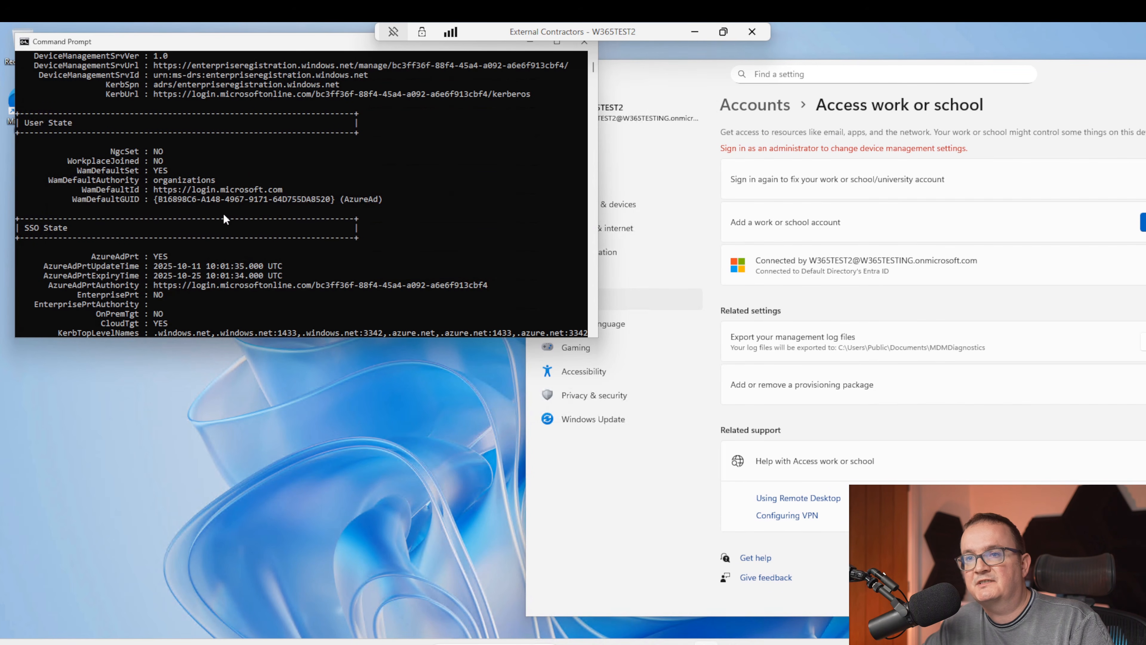
scroll(157, 230, "down", 3)
scroll(158, 228, "down", 3)
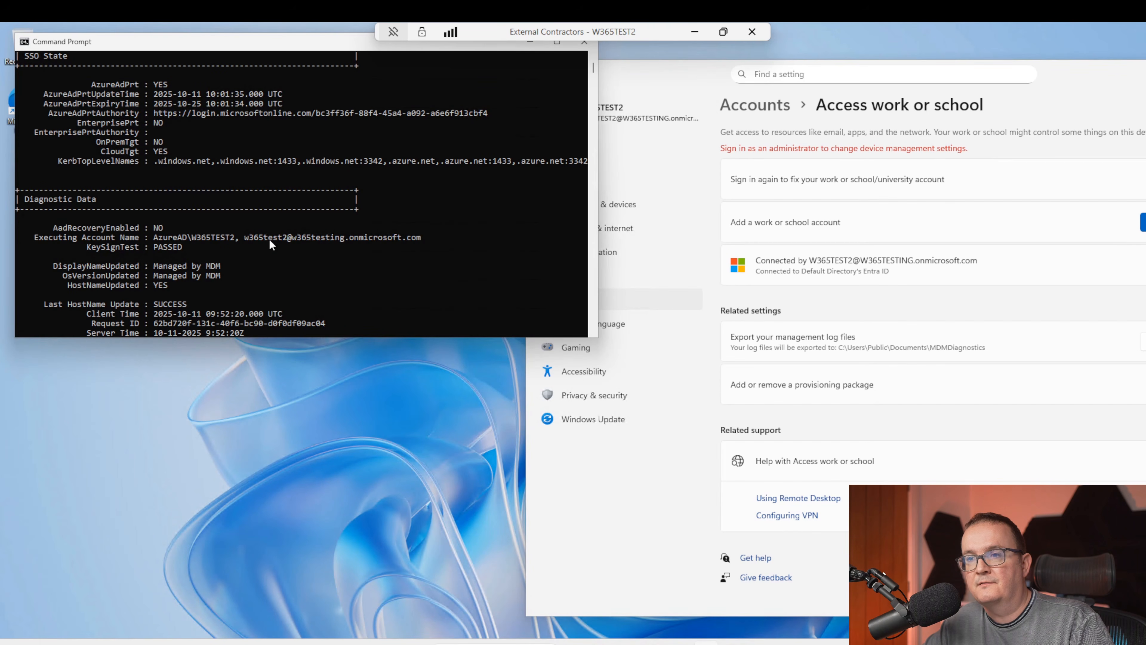